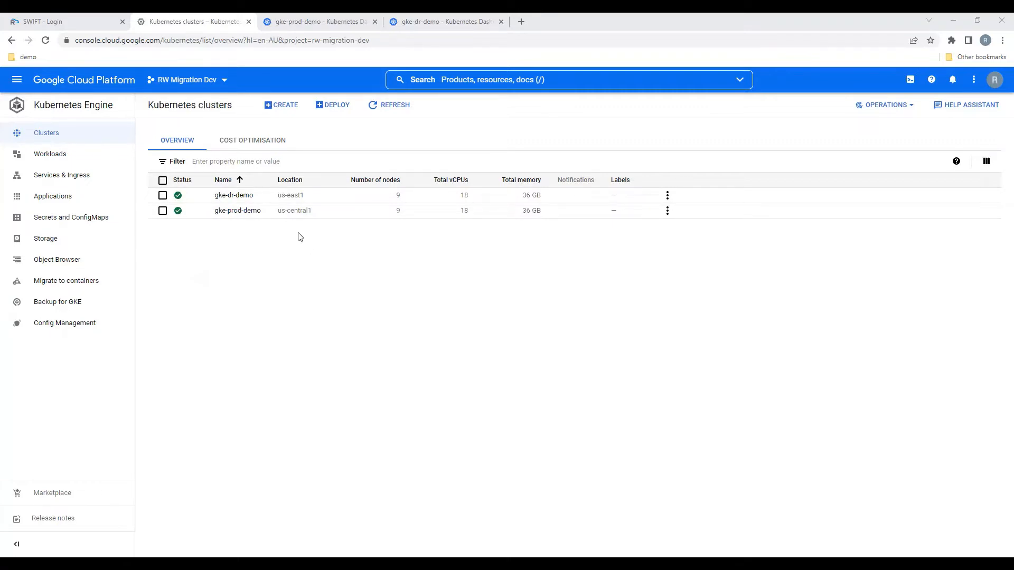
Step: Examine the deployments, pods, replica sets and stateful sets in the blogger namespace of the gke-prod-demo cluster's Kubernetes dashboard
left_click(306, 22)
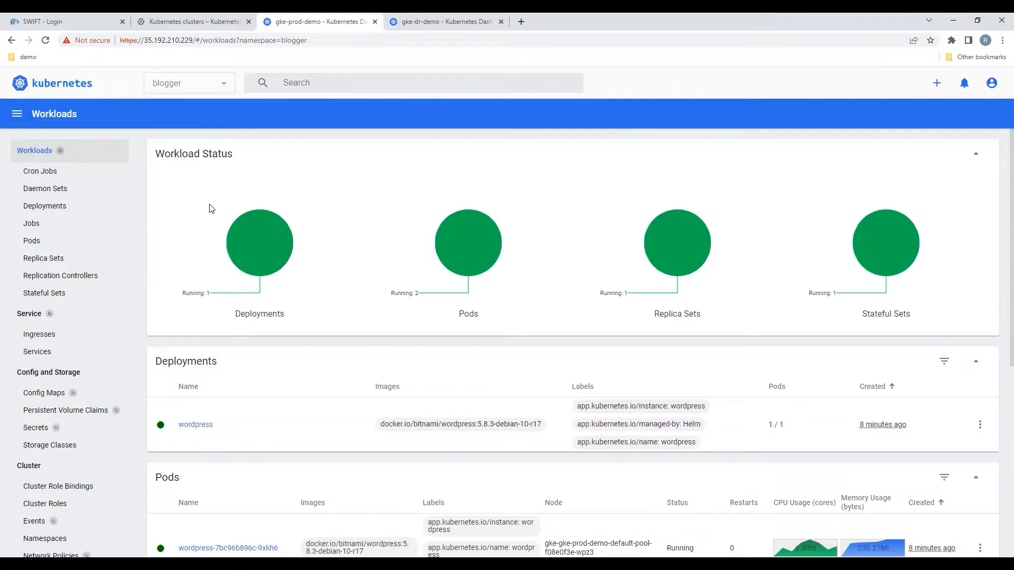
scroll(198, 248, "down", 2)
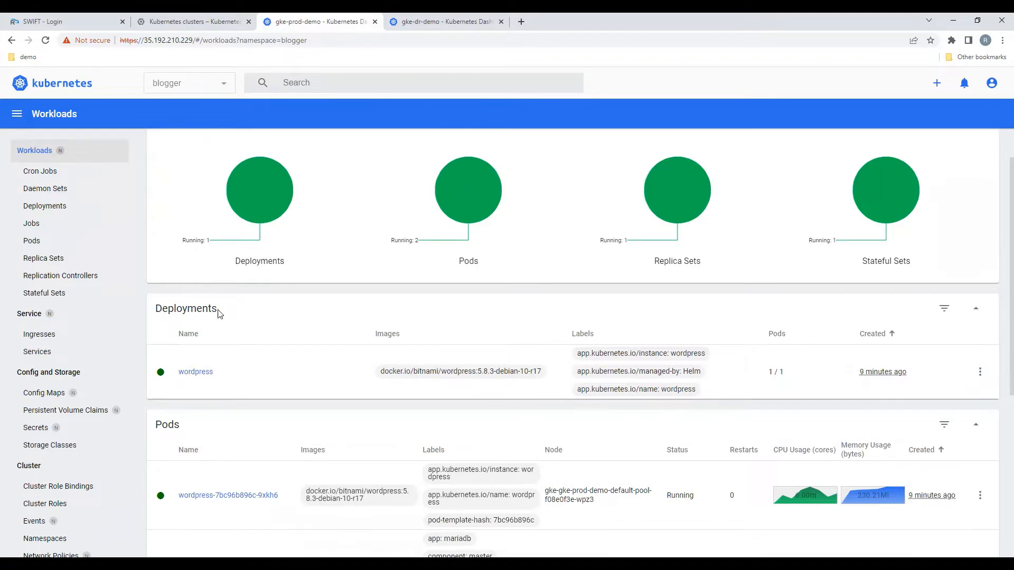
scroll(236, 355, "down", 1)
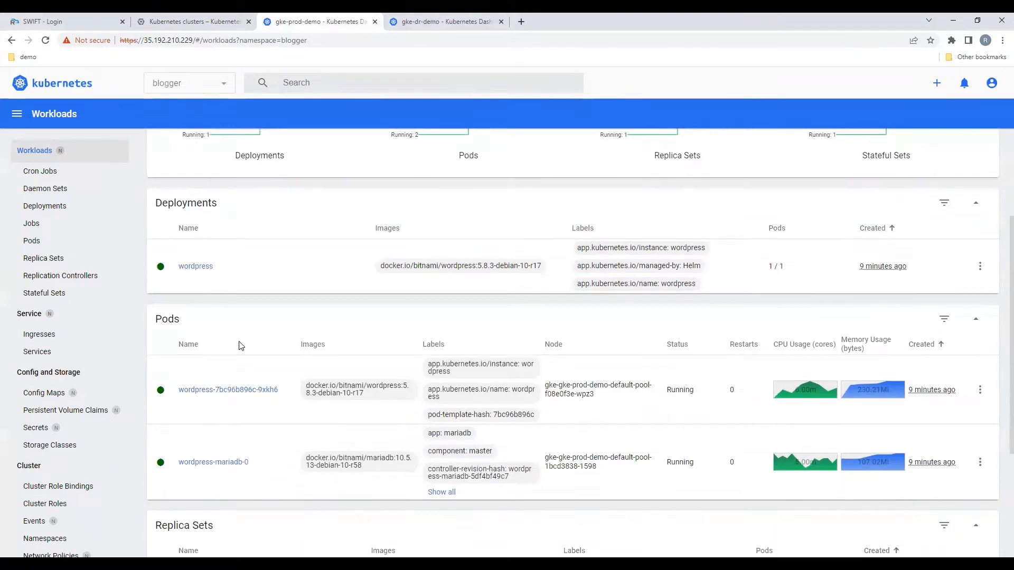
scroll(241, 346, "down", 3)
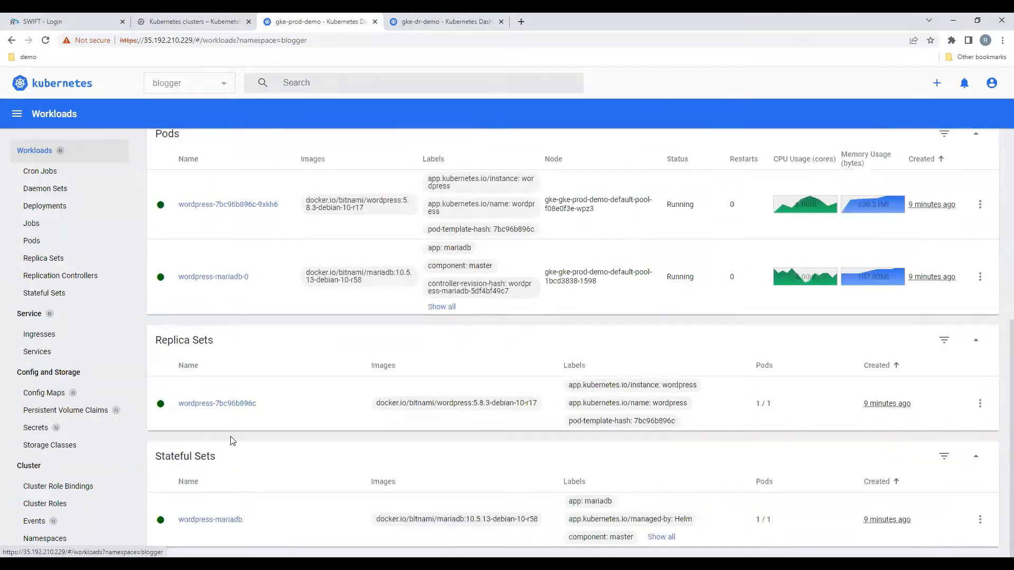
scroll(227, 431, "up", 1)
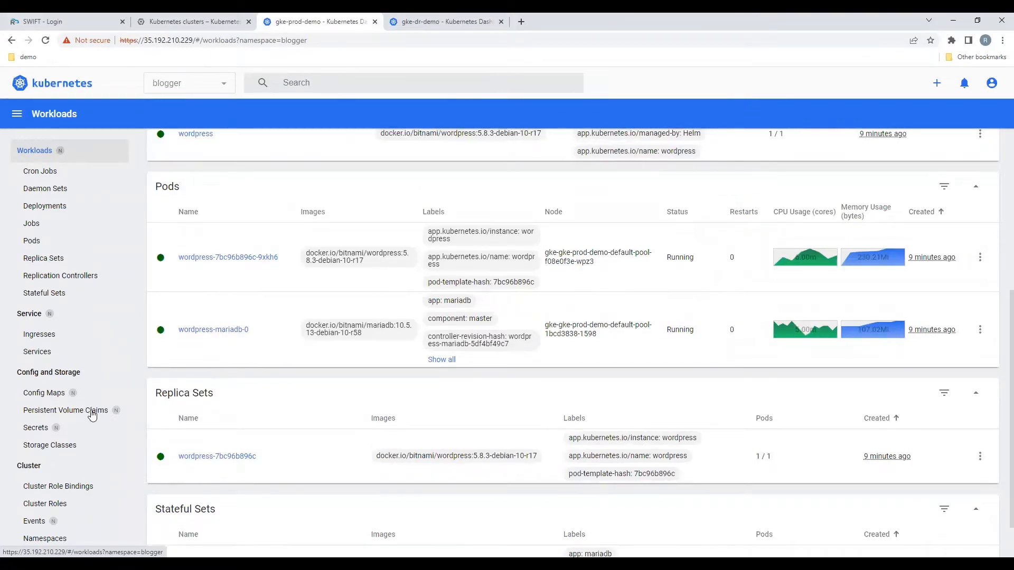
Step: View the production cluster's persistent volume claims and services, and open the wordpress service's external endpoint on port 80
left_click(92, 414)
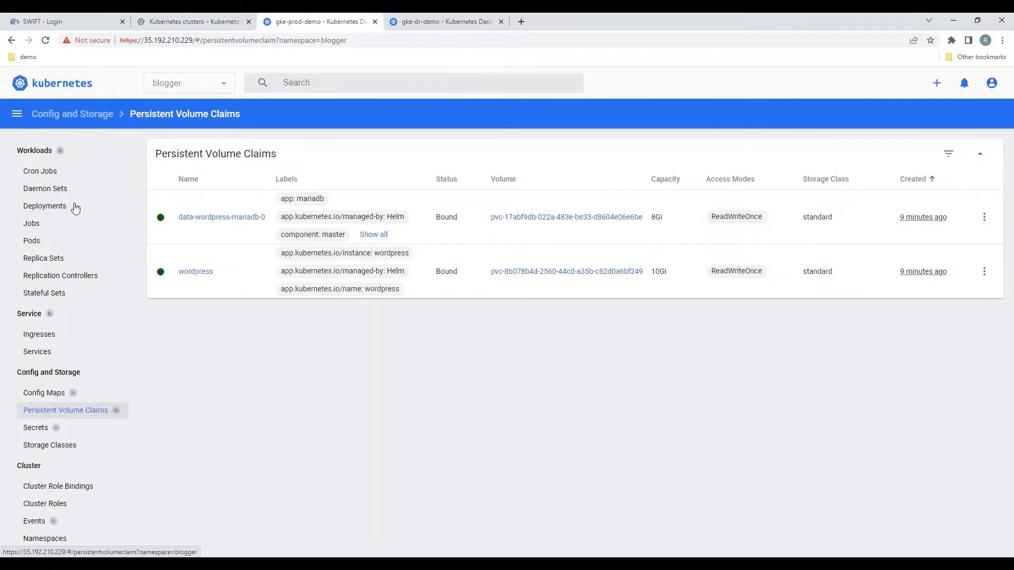
left_click(78, 354)
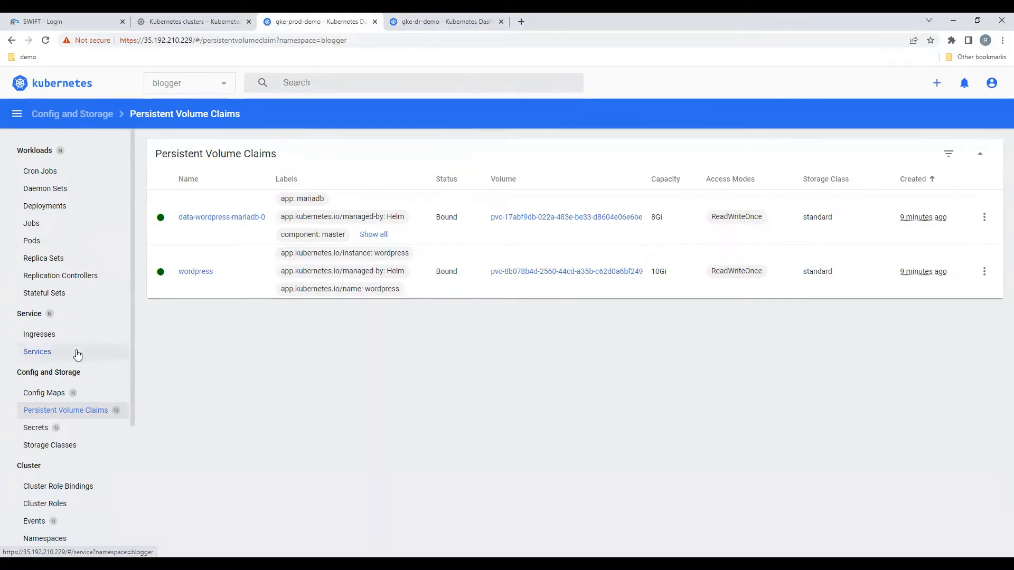
left_click(78, 355)
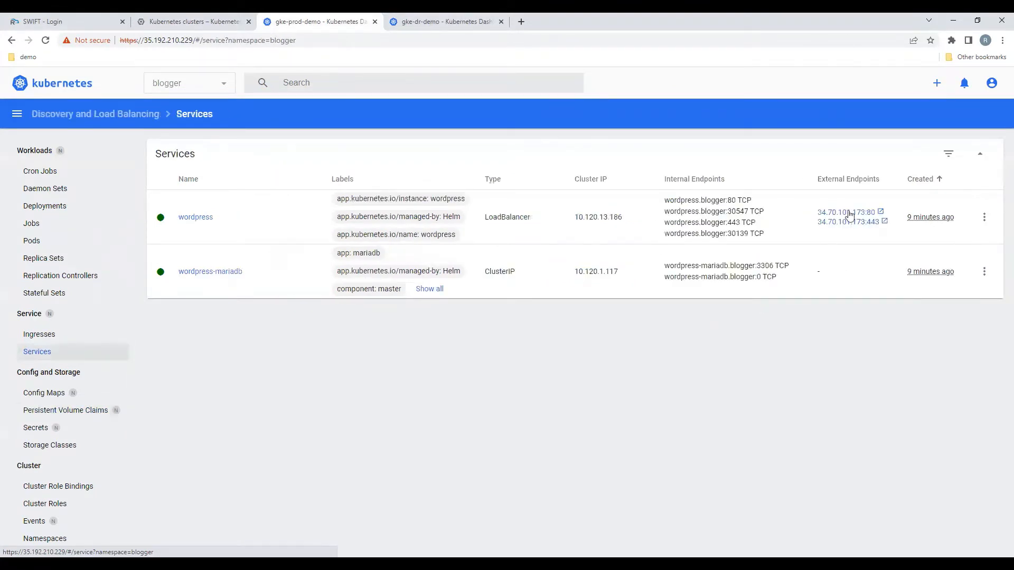
left_click(849, 215)
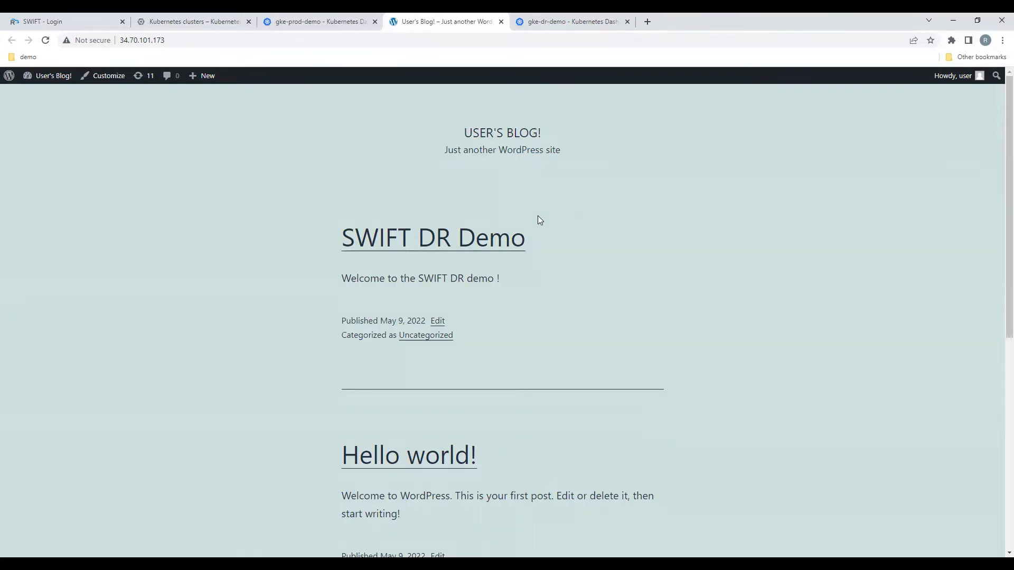
Step: Examine the gke-dr-demo cluster's workloads, services, and config and storage resources, and view the gke-prod-demo cluster's secrets for comparison
left_click(578, 21)
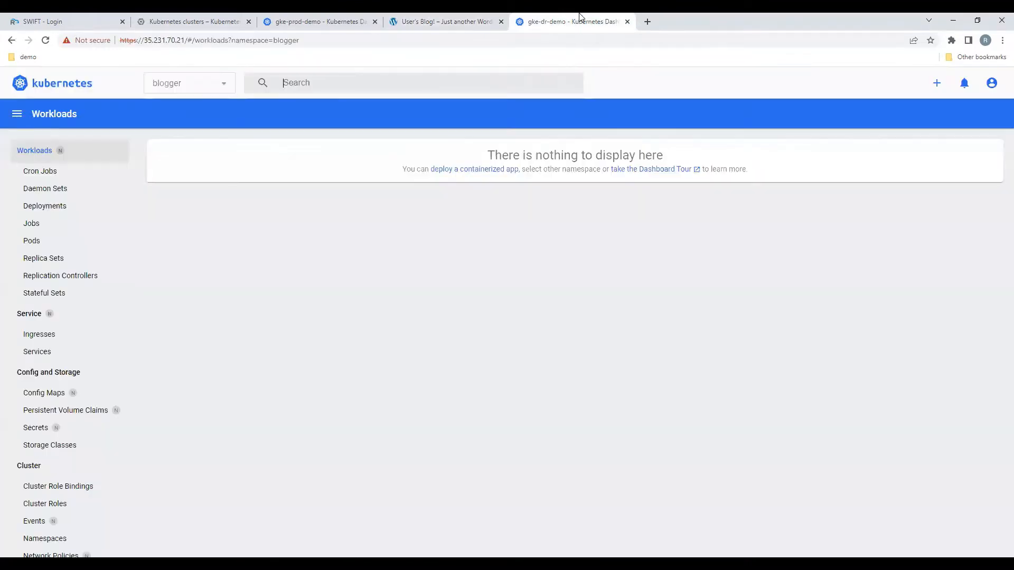
left_click(40, 152)
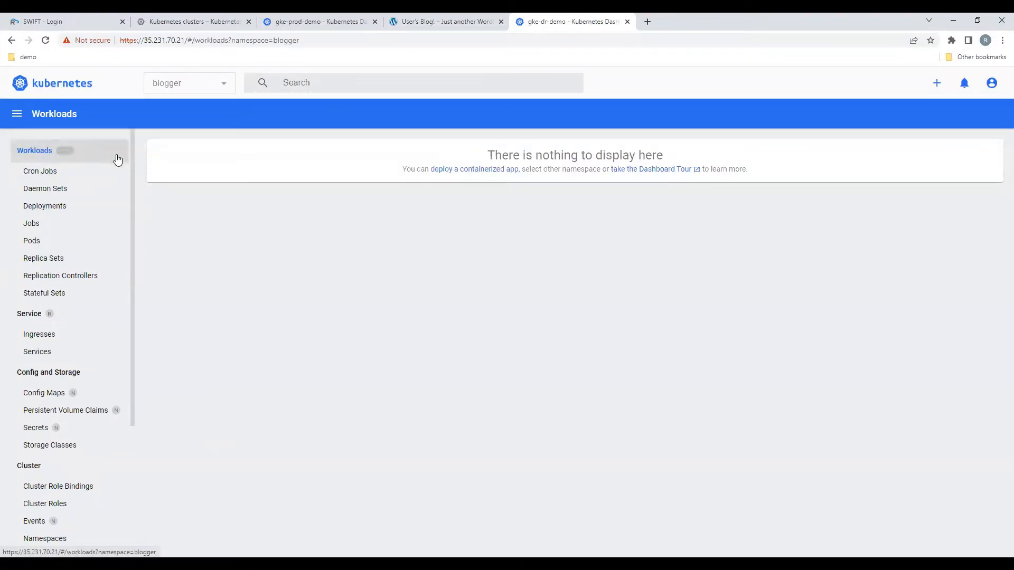
left_click(93, 315)
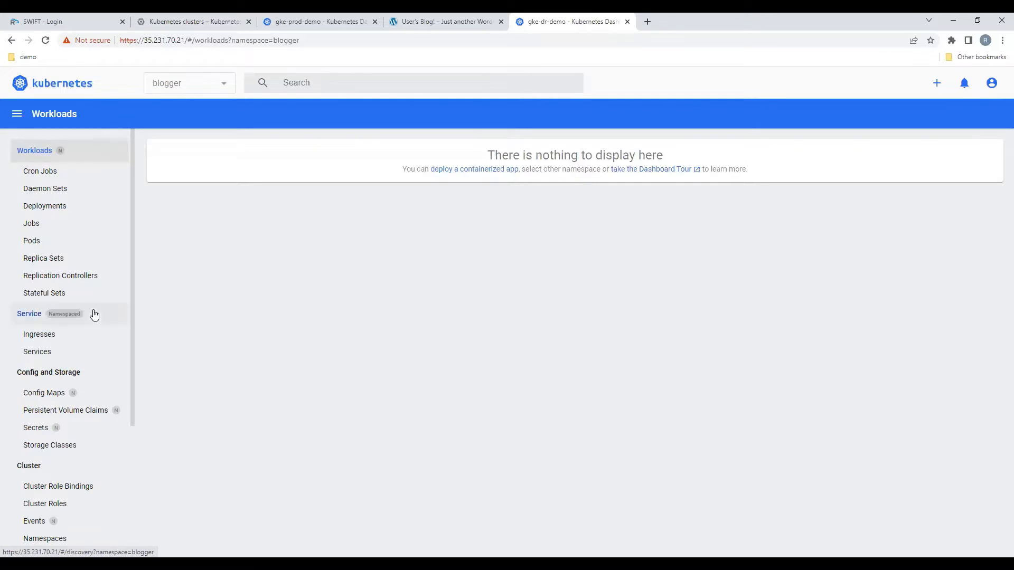
left_click(90, 427)
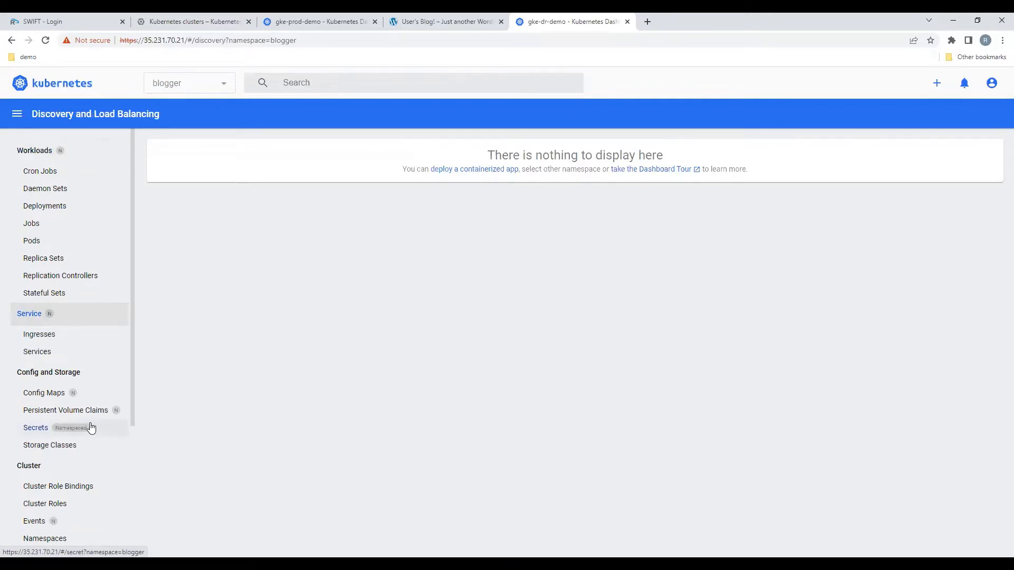
left_click(100, 377)
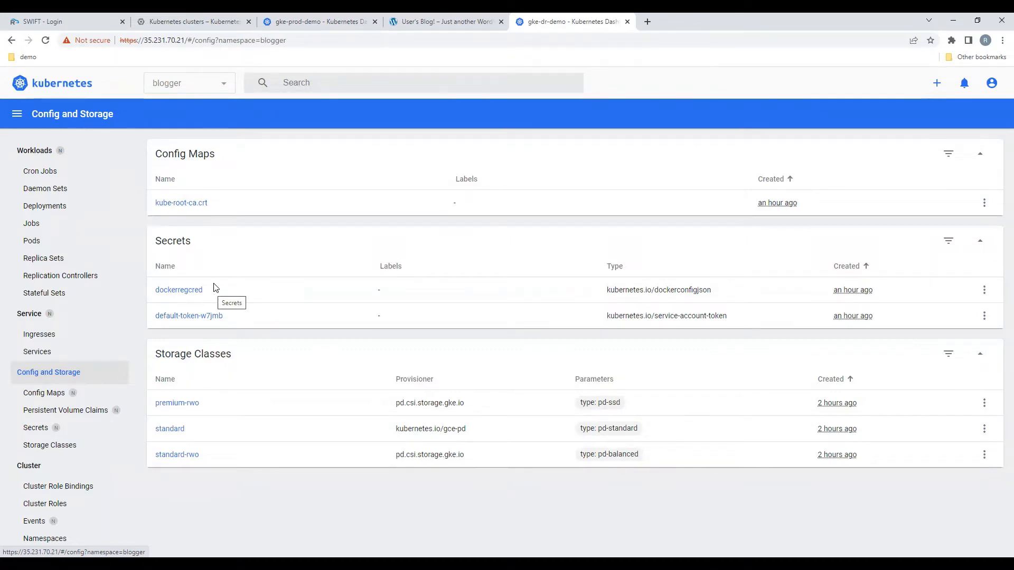
left_click(332, 16)
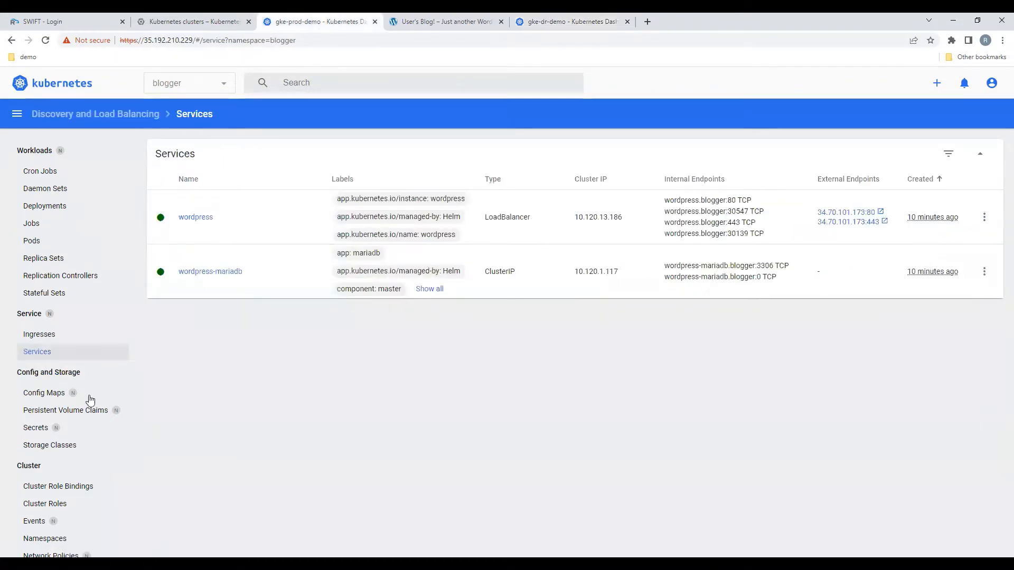
left_click(76, 433)
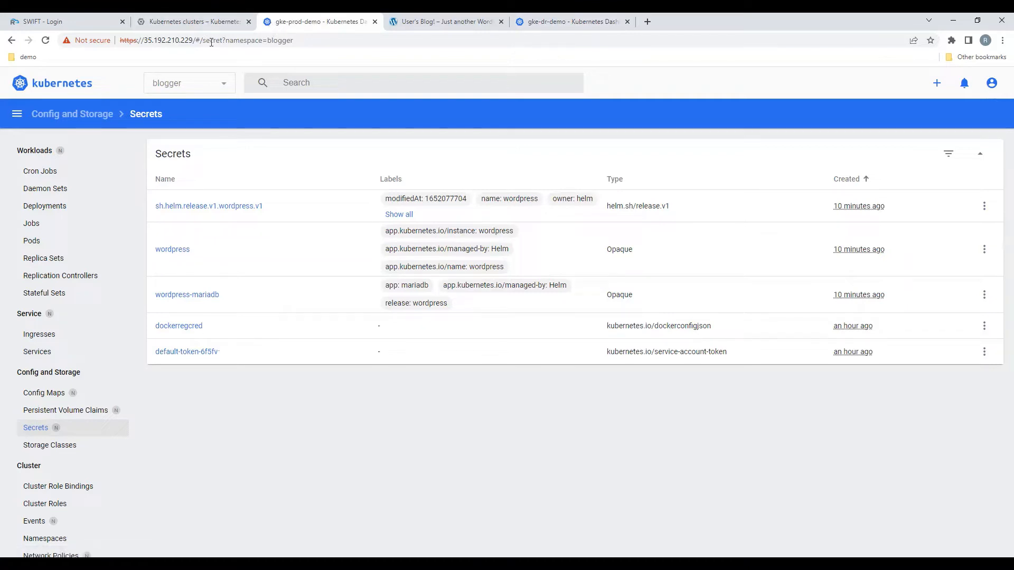
Step: Switch to SWIFT, log in as admin with the account password, and start adding a container cluster
left_click(61, 20)
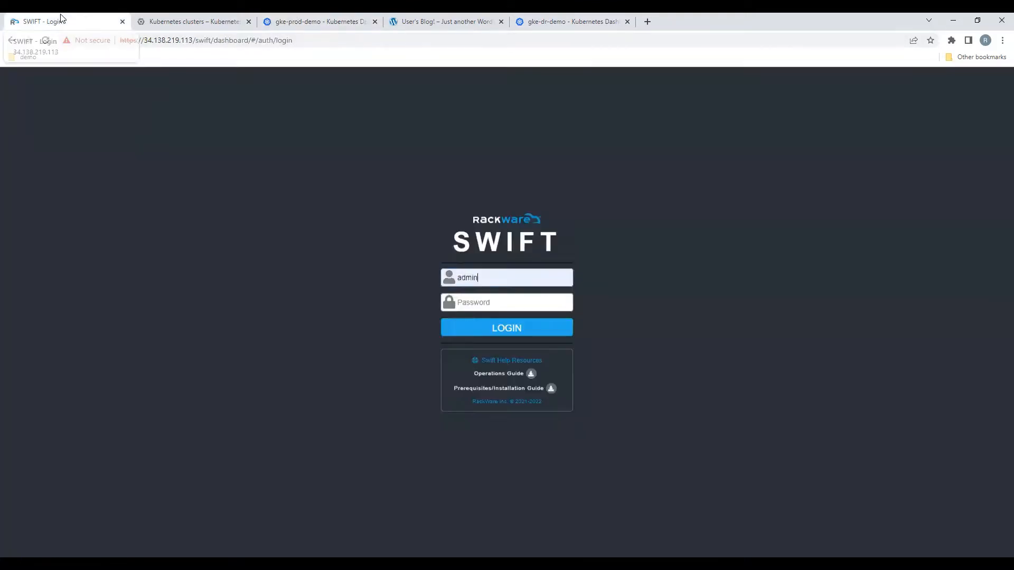
left_click(491, 302)
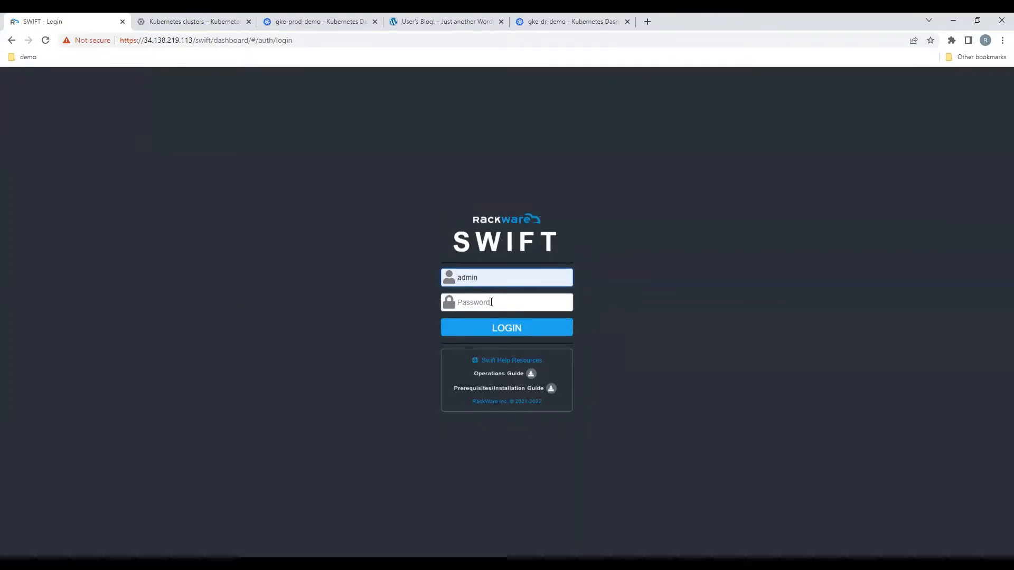
type("•")
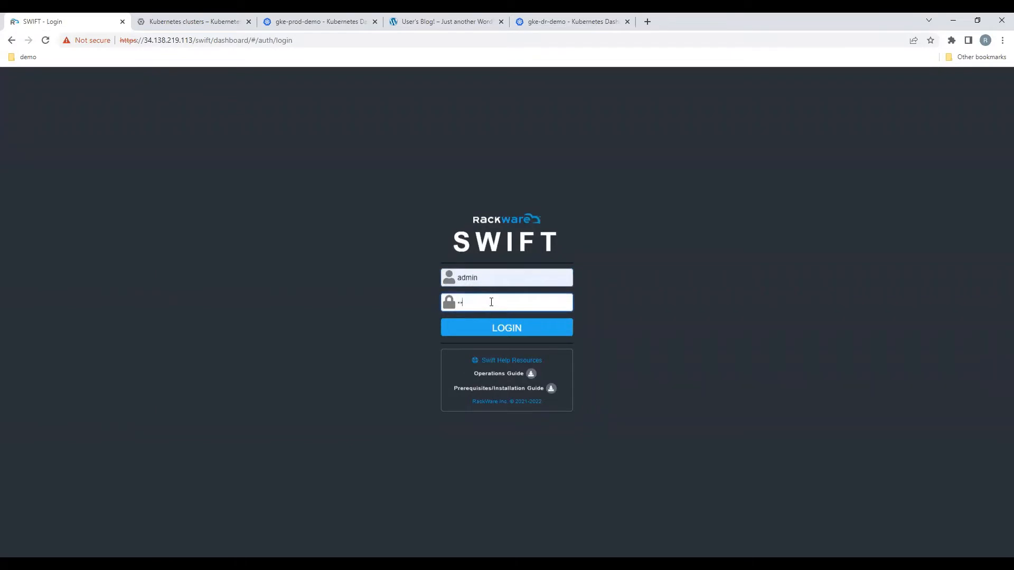
type("•••••••••")
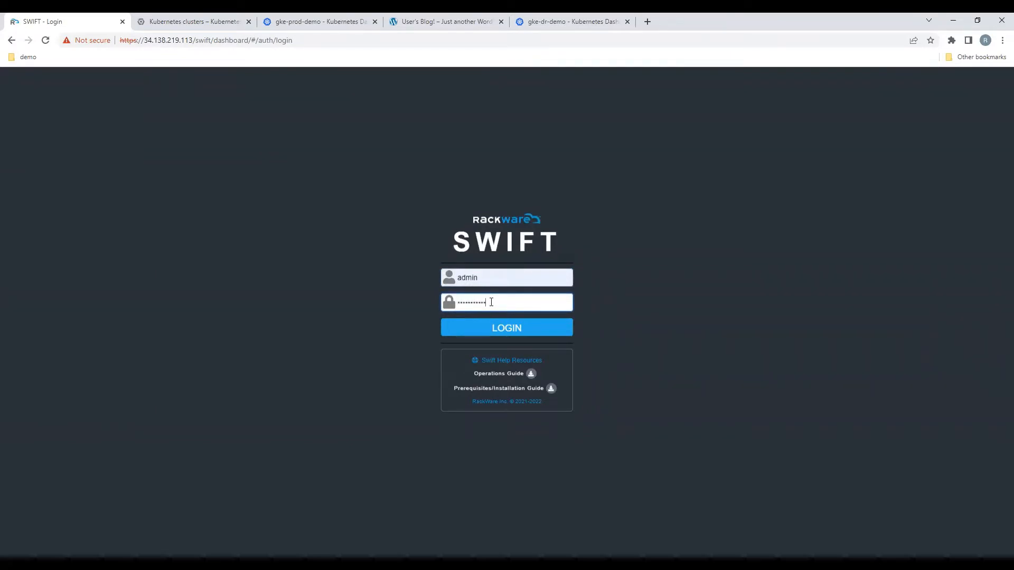
key("Return")
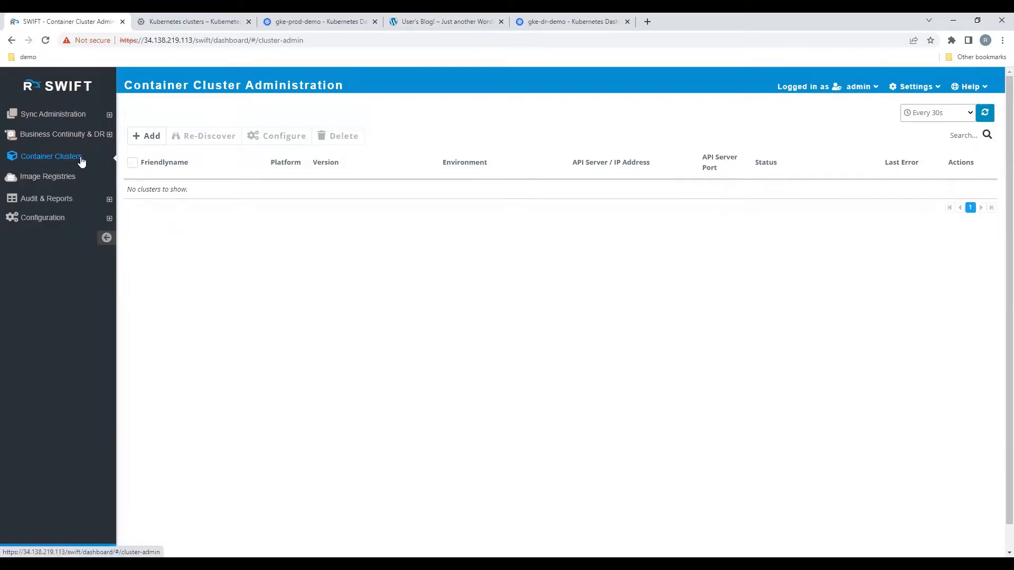
left_click(152, 137)
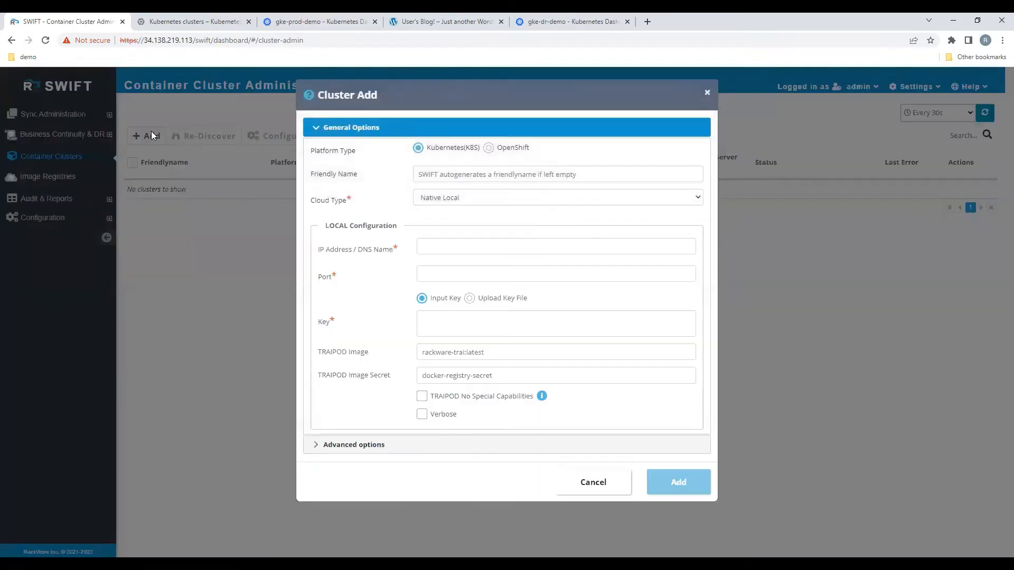
Step: Review the cloud types offered for the Kubernetes and OpenShift platforms, returning the platform type to Kubernetes(K8S)
left_click(460, 199)
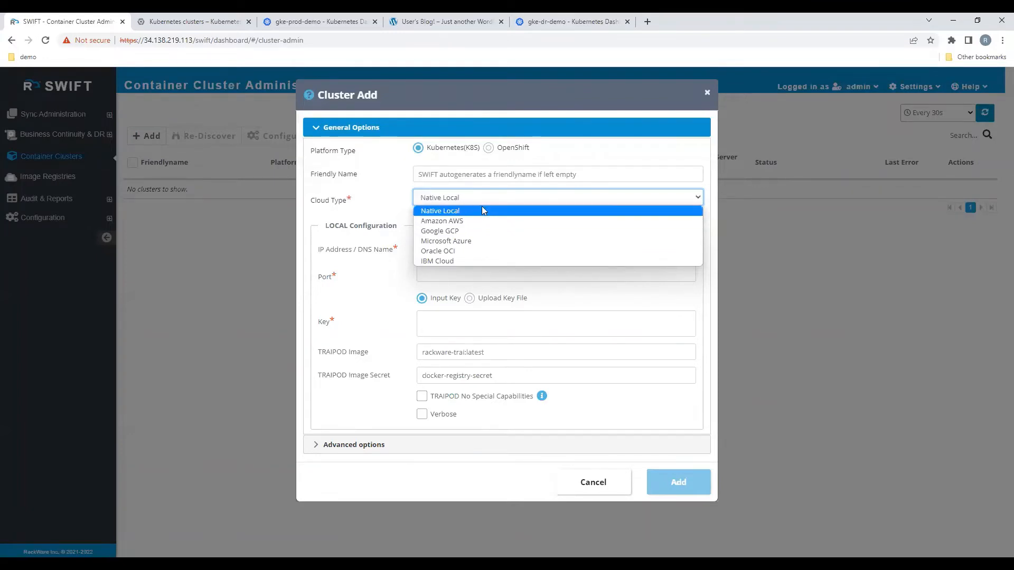
left_click(489, 148)
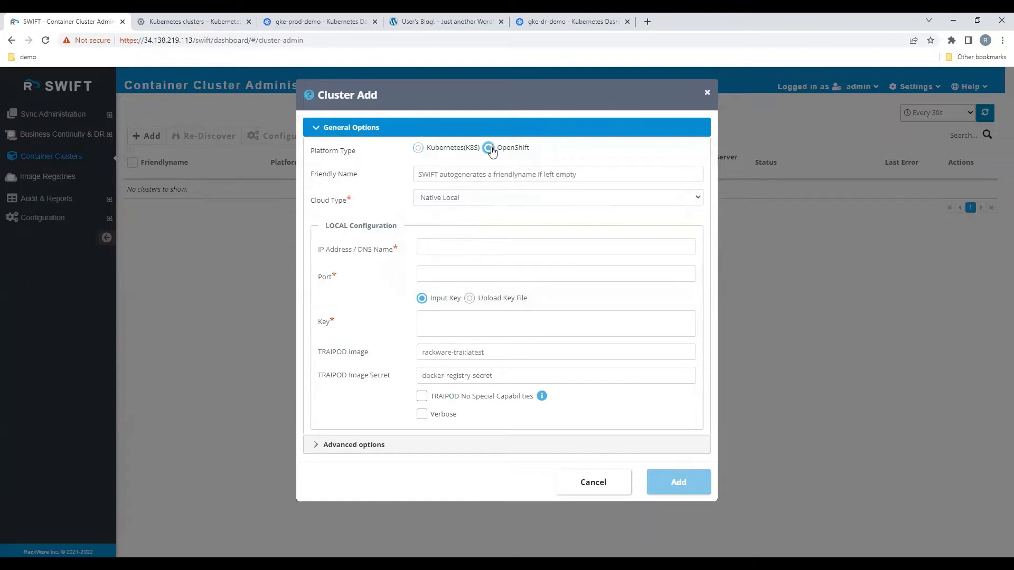
left_click(479, 200)
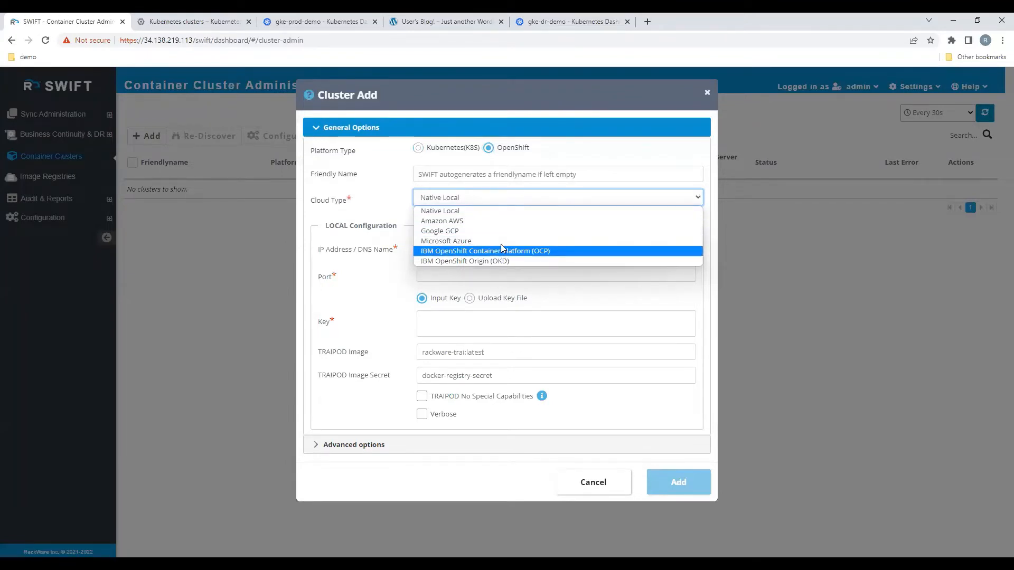
left_click(450, 193)
left_click(418, 148)
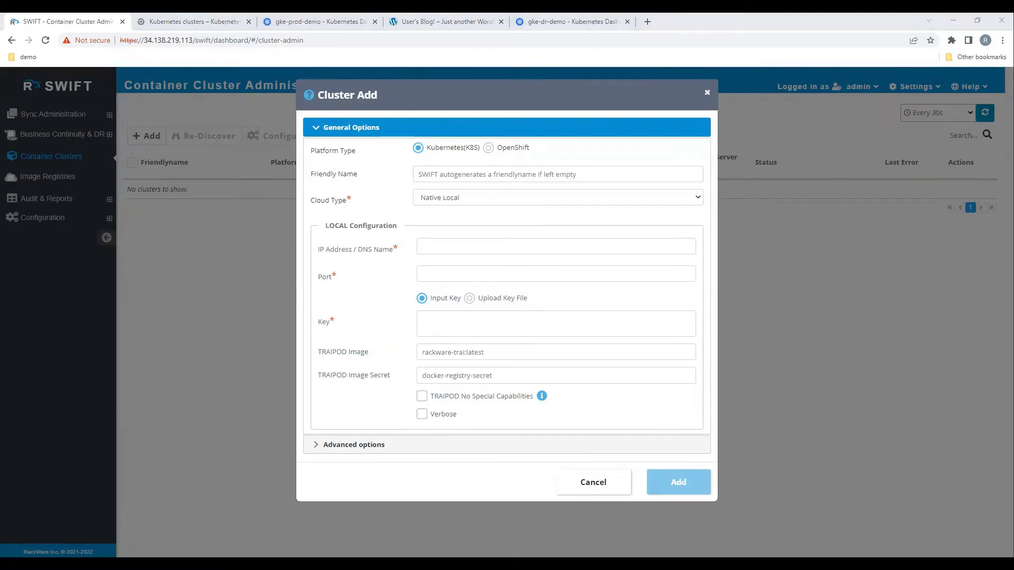
Step: Set the new cluster's friendly name to gke-prod-demo and its cloud type to Google GCP
left_click(442, 246)
type("gke-prod-demo")
left_click(425, 173)
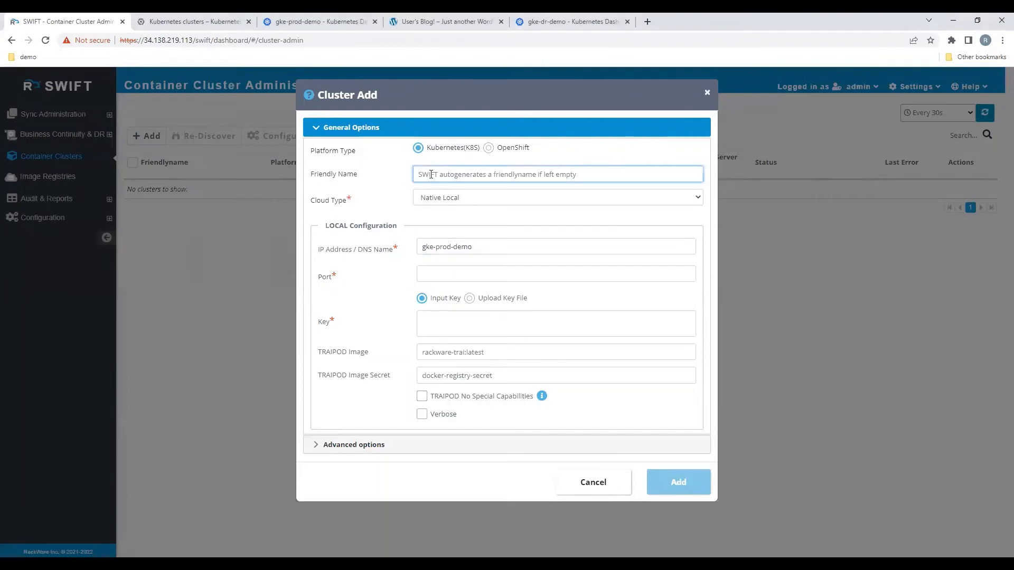
type("gke-prod-demo")
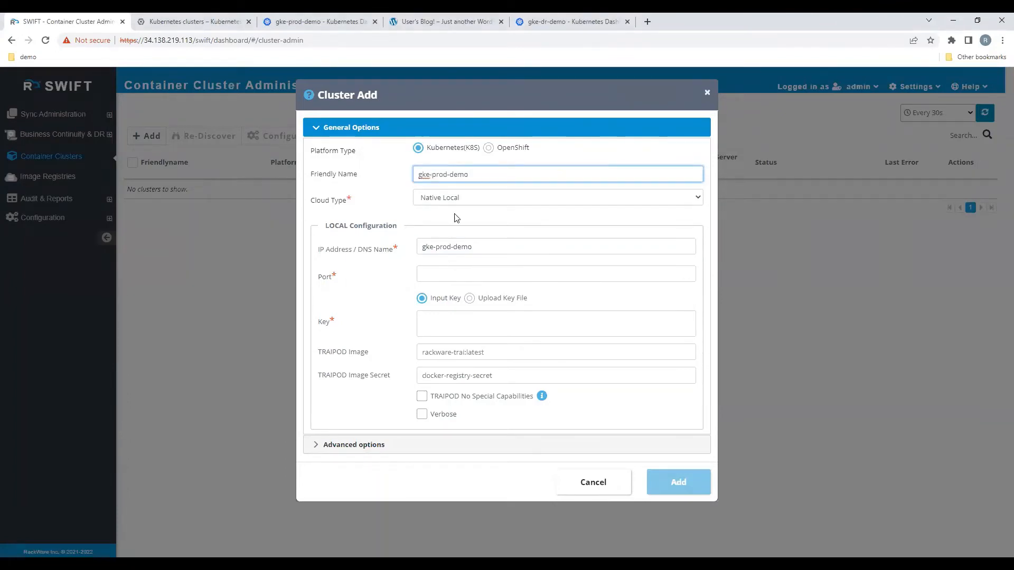
left_click(457, 199)
left_click(459, 231)
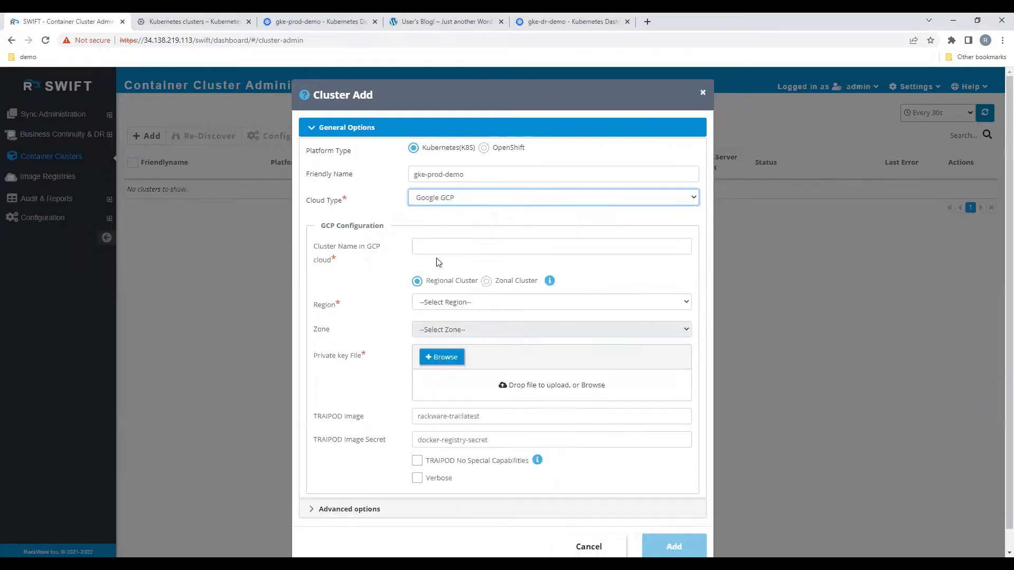
Step: Enter gke-prod-demo as the cluster name in GCP cloud and choose the region Council Bluffs, Iowa, USA (us-central1)
left_click(435, 247)
type("gke-prod-demo")
type("gke-prod-demo")
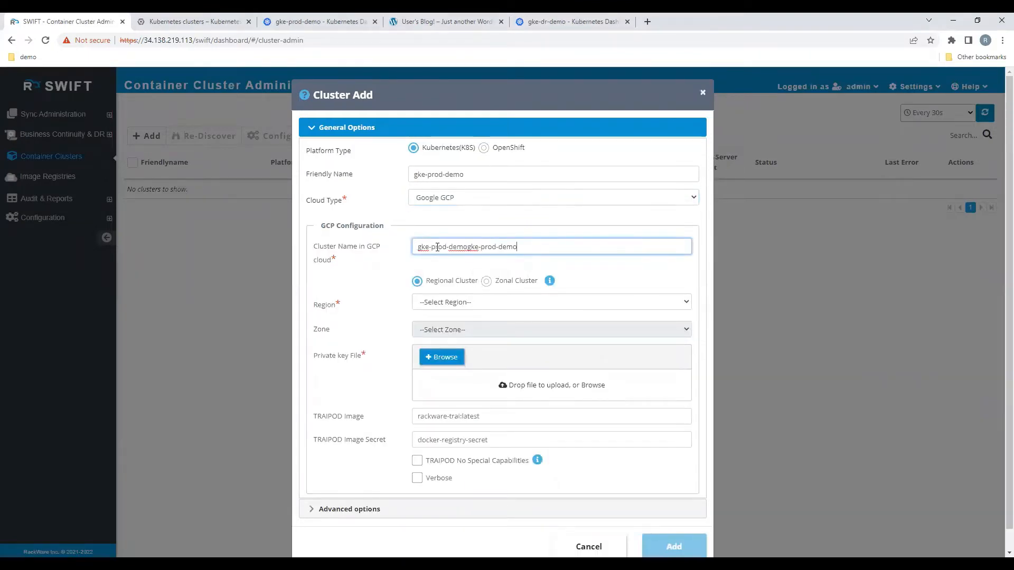
key("ctrl+z")
left_click(425, 305)
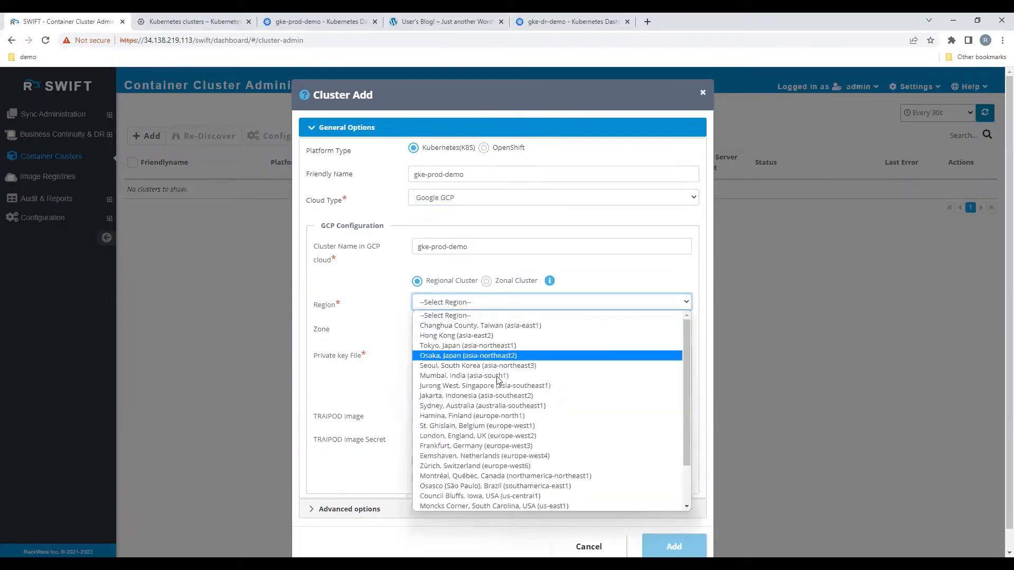
left_click(549, 498)
Step: Attach rw-migration-default-user.json as the private key file and set the TRAIPOD image to swiftauto/rackware-trai:release-1.2.0.193
left_click(440, 358)
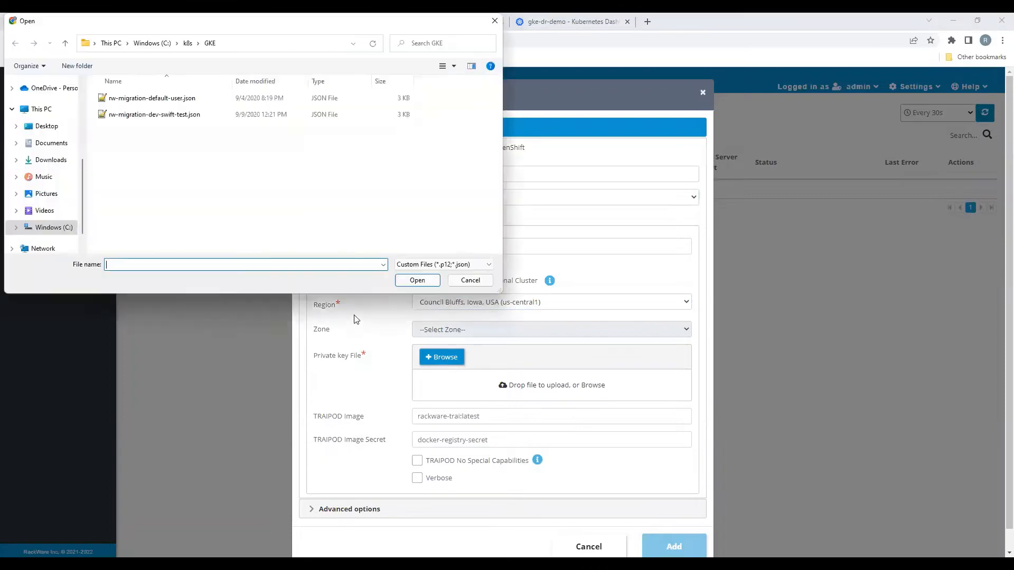
left_click(162, 103)
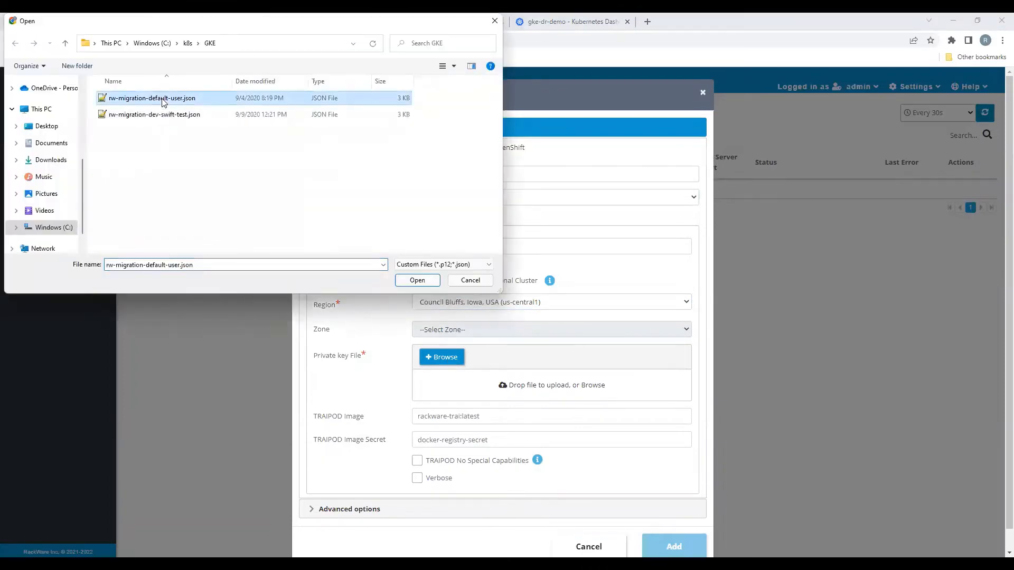
scroll(514, 417, "down", 1)
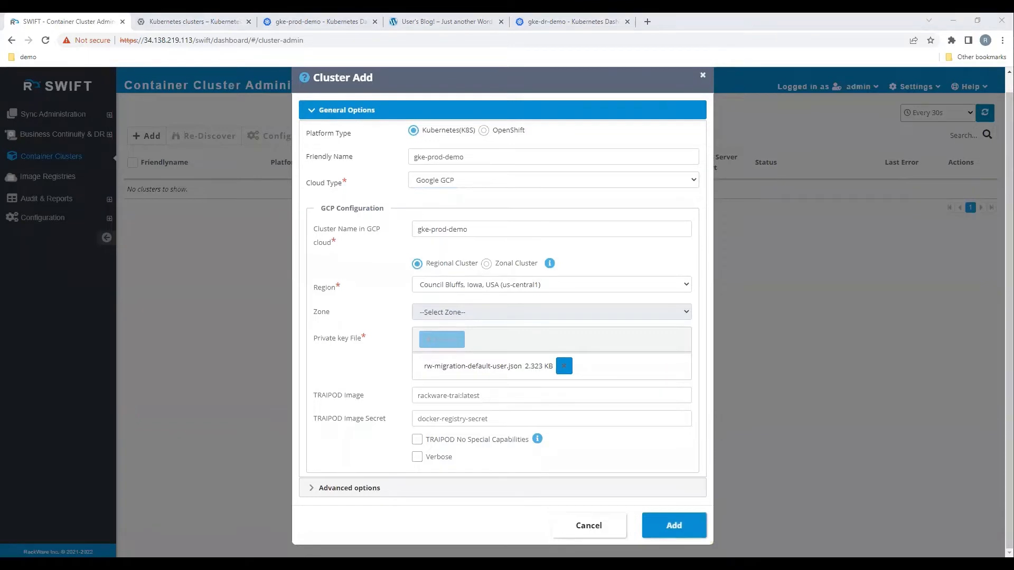
left_click(472, 399)
type("swiftauto/rackware-trai:release-1.2.0.193")
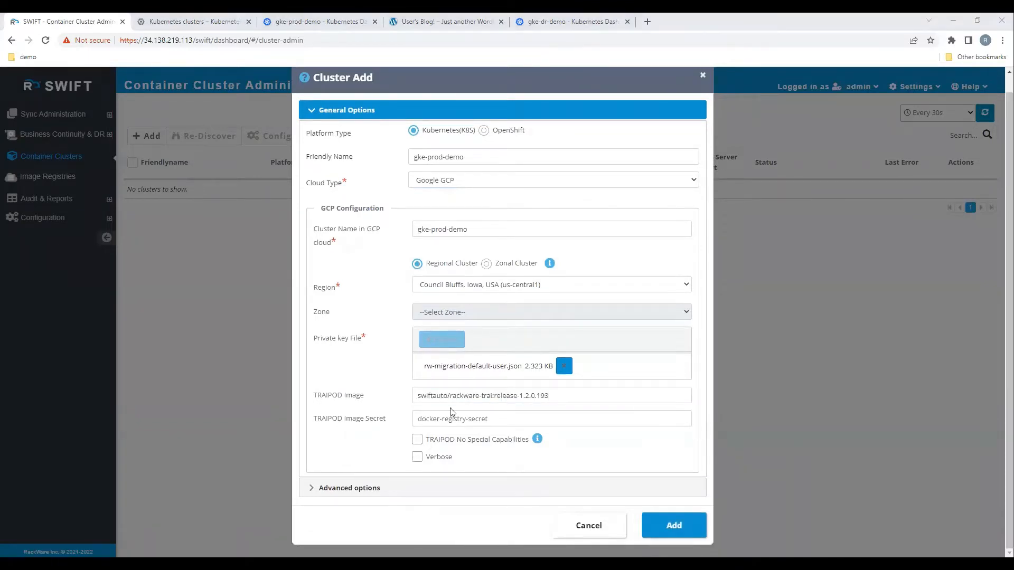
Step: Set the TRAIPOD image secret to dockerregcred, check the advanced options, and add the gke-prod-demo cluster
left_click(449, 421)
key("ctrl+v")
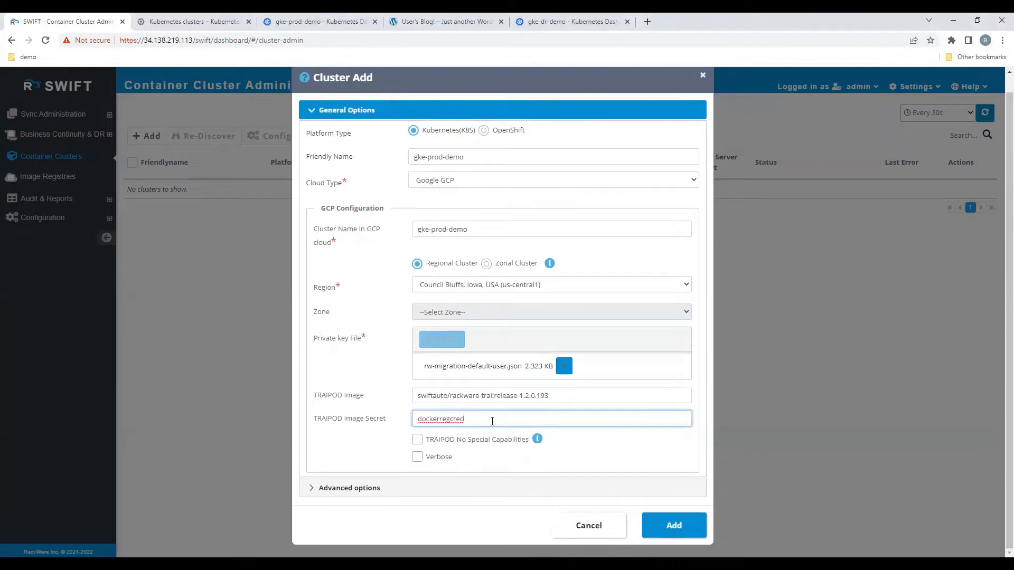
left_click(411, 489)
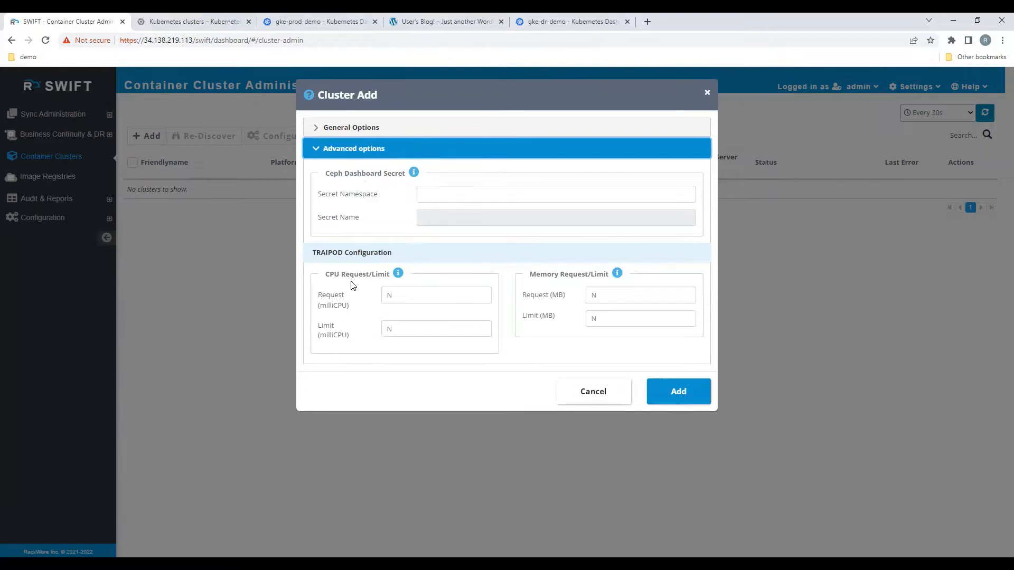
left_click(317, 127)
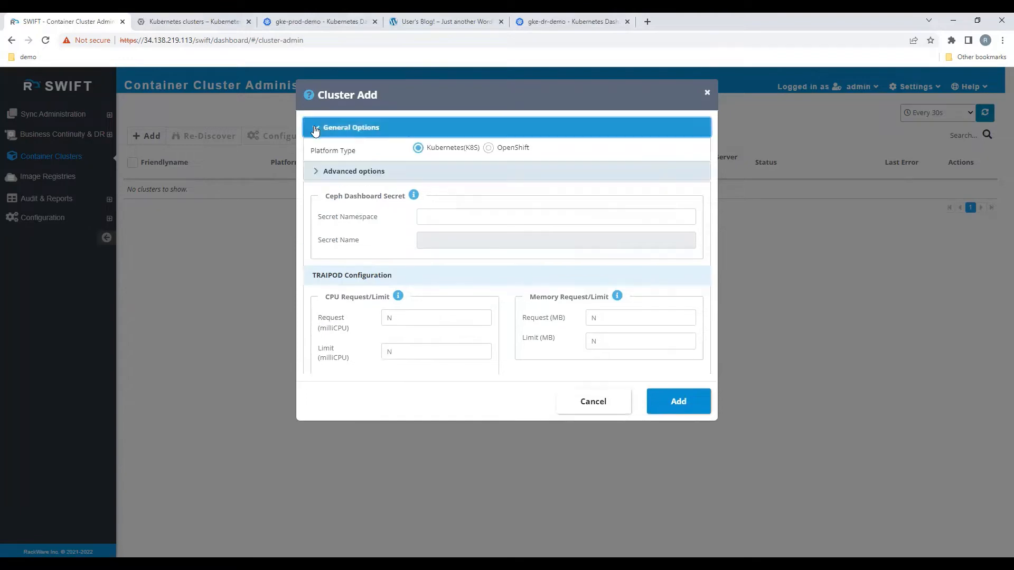
left_click(670, 542)
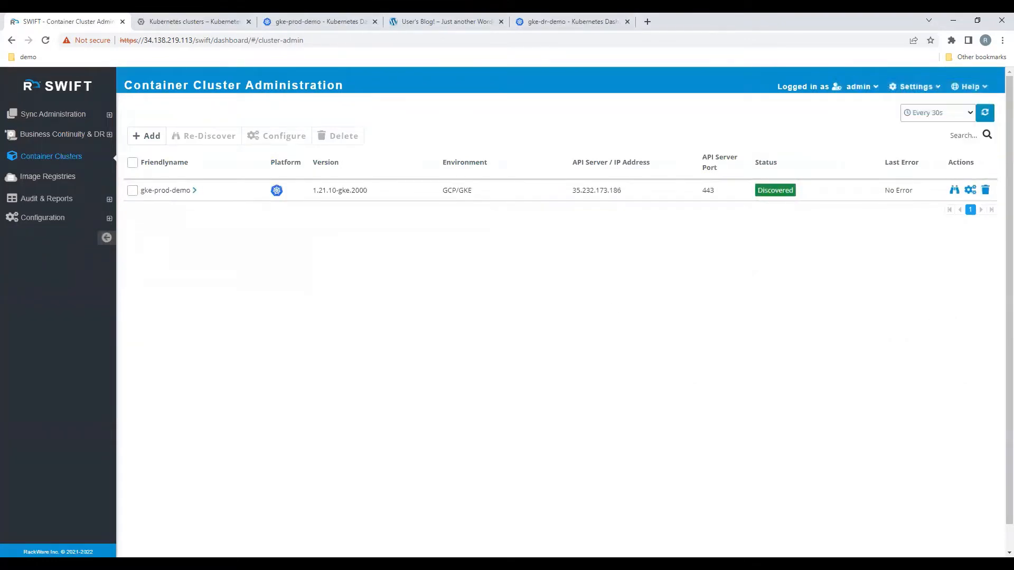
Step: Start adding another cluster with cloud type Google GCP and the friendly name gke-dr-demo
left_click(144, 139)
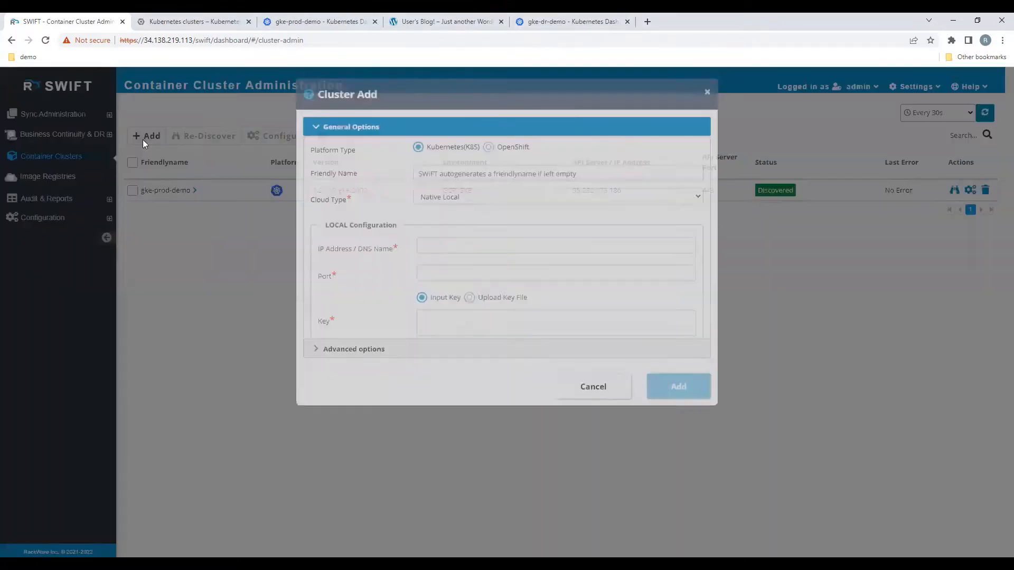
left_click(459, 198)
left_click(466, 232)
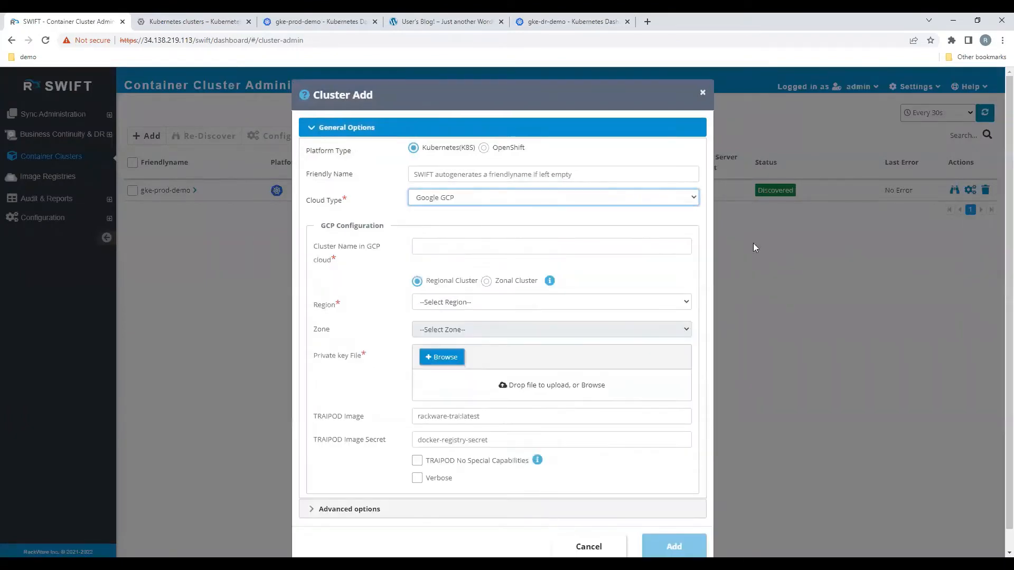
left_click(448, 170)
type("gke-dr-demo")
Step: Enter gke-dr-demo as the cluster name in GCP cloud and choose the region Moncks Corner, South Carolina, USA (us-east1)
left_click(444, 246)
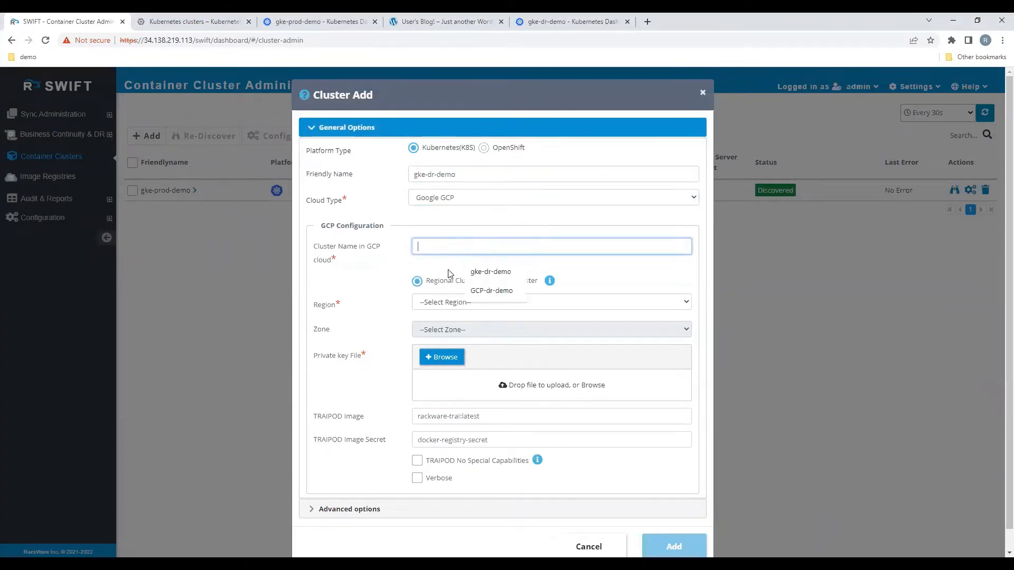
left_click(476, 279)
left_click(469, 303)
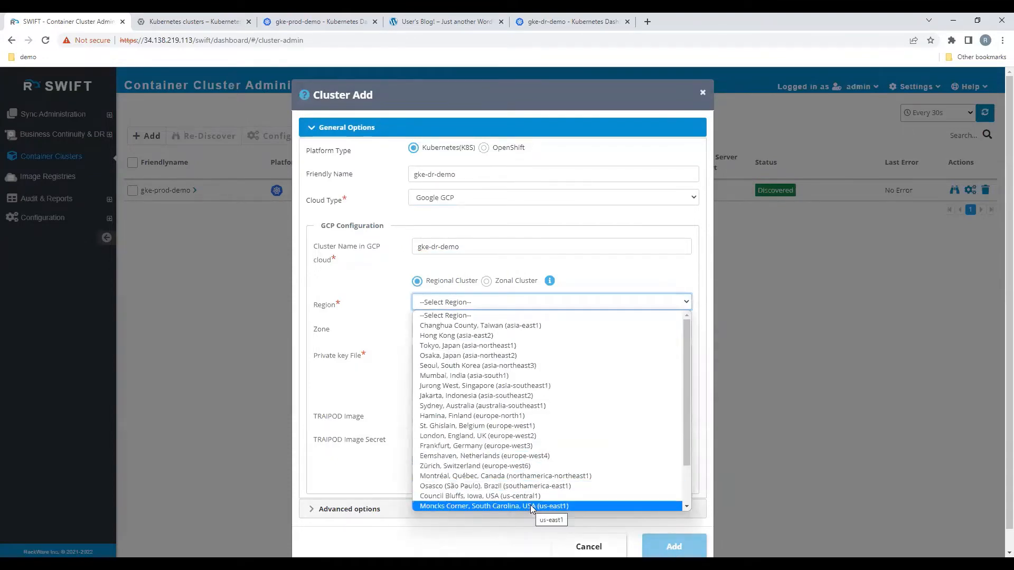
left_click(532, 507)
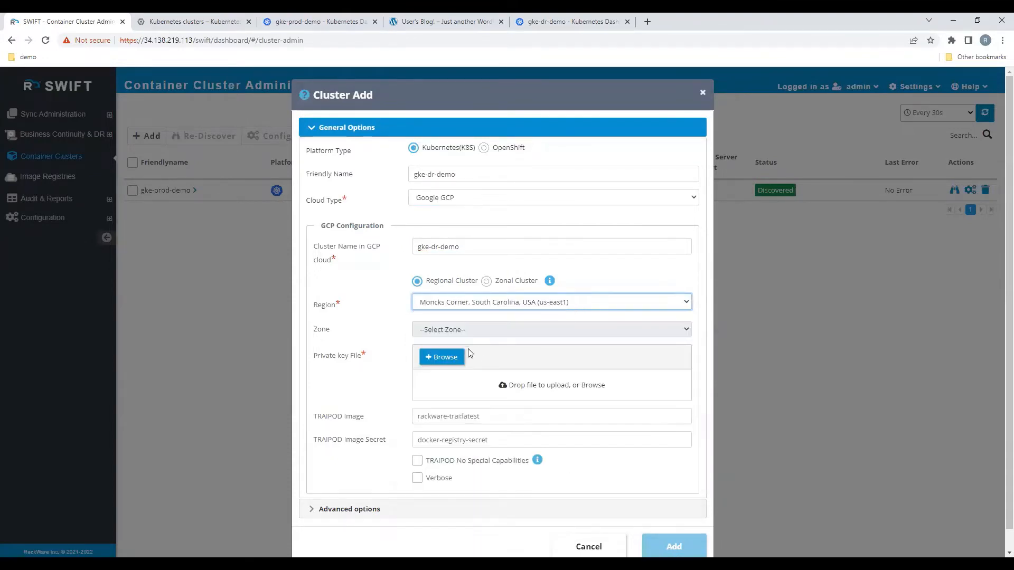
Step: Attach rw-migration-default-user.json as the private key, use TRAIPOD image swiftauto/rackware-trai:release-1.2.0.193, fill in the image secret, and add the DR cluster
left_click(455, 358)
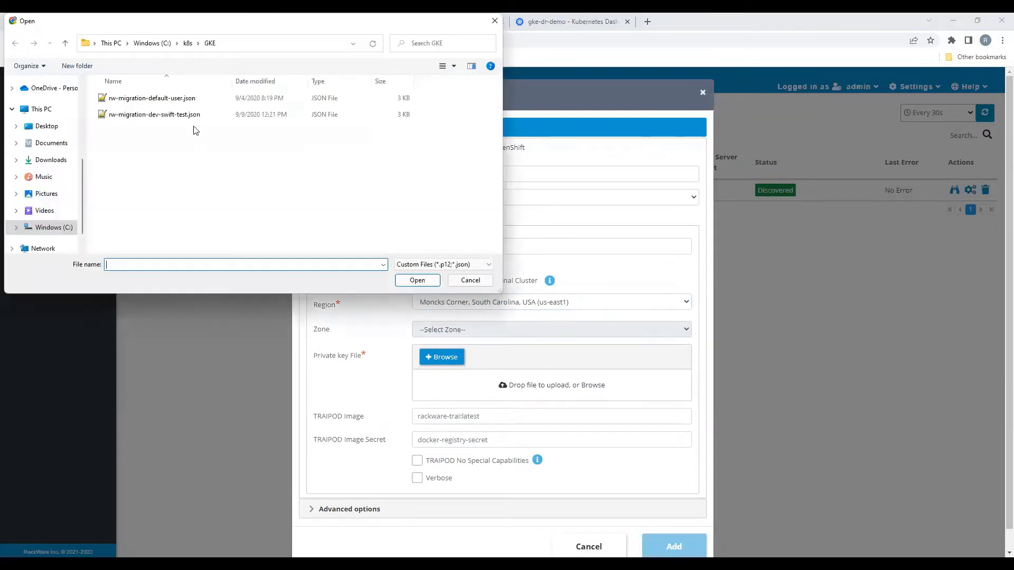
left_click(178, 101)
double_click(178, 102)
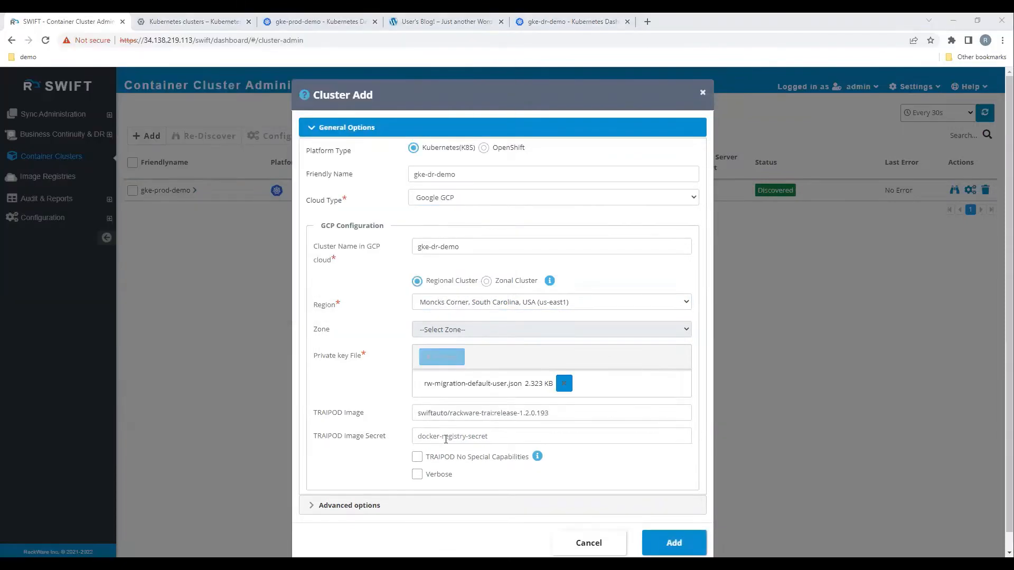
left_click(445, 439)
left_click(680, 534)
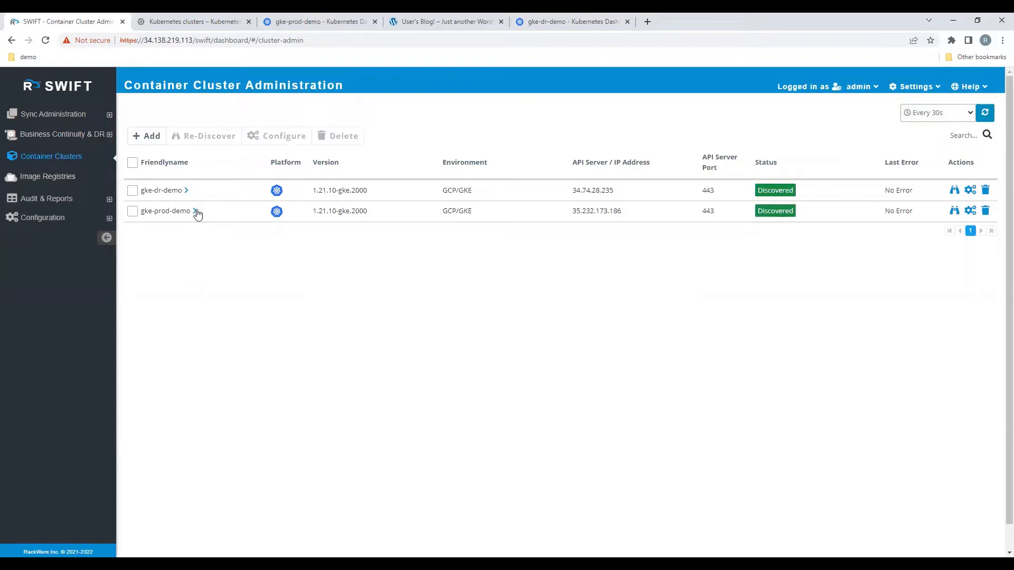
Step: Review gke-prod-demo's summary and namespaces, examining the pods and deployments in the blogger namespace
left_click(195, 211)
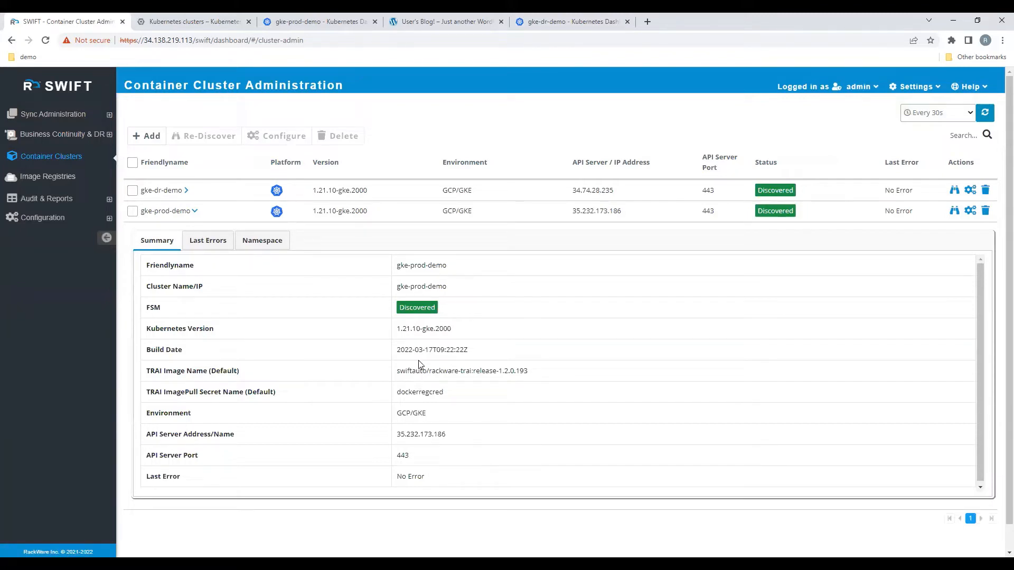
left_click(266, 241)
left_click(272, 244)
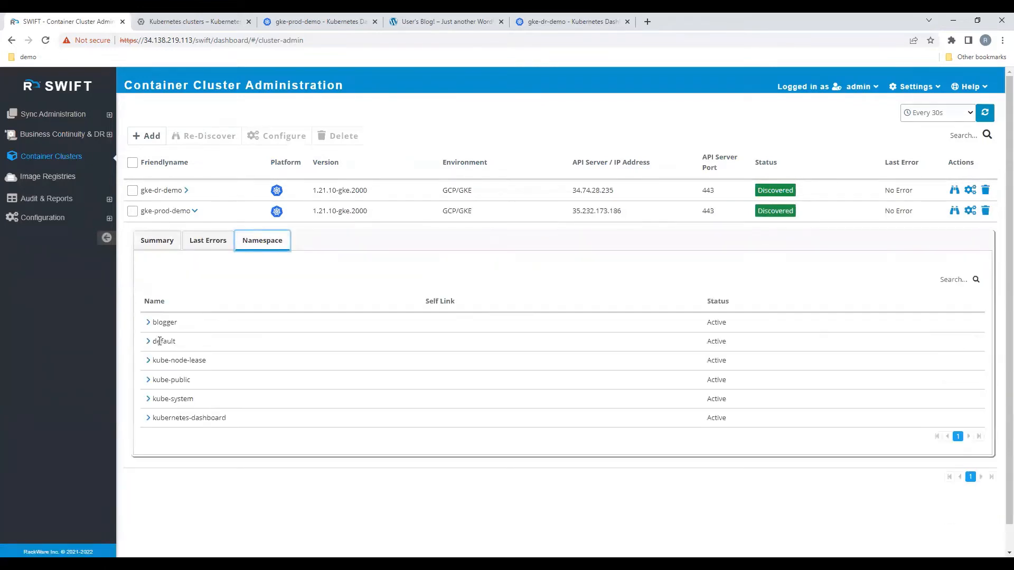
left_click(149, 323)
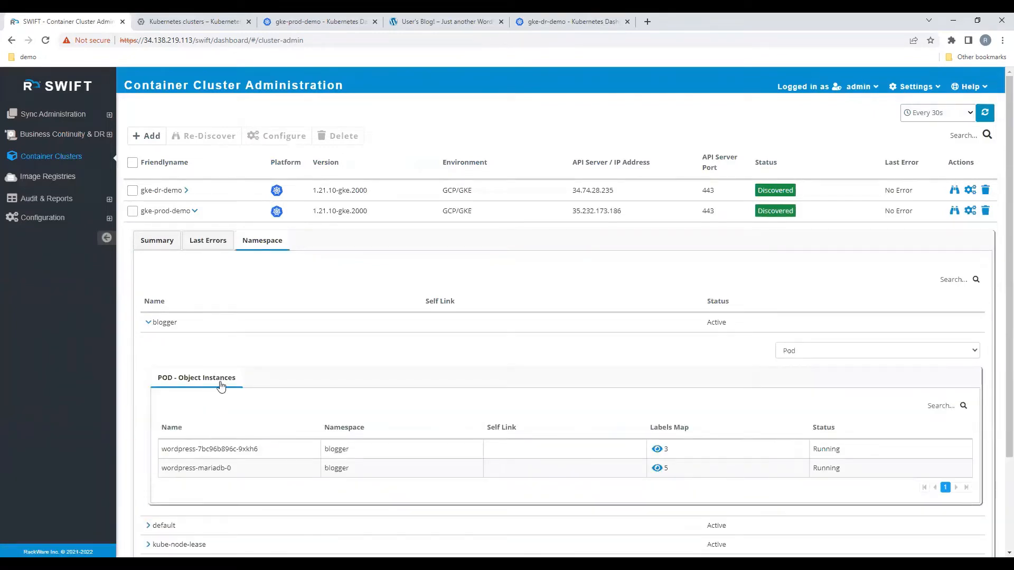
left_click(841, 353)
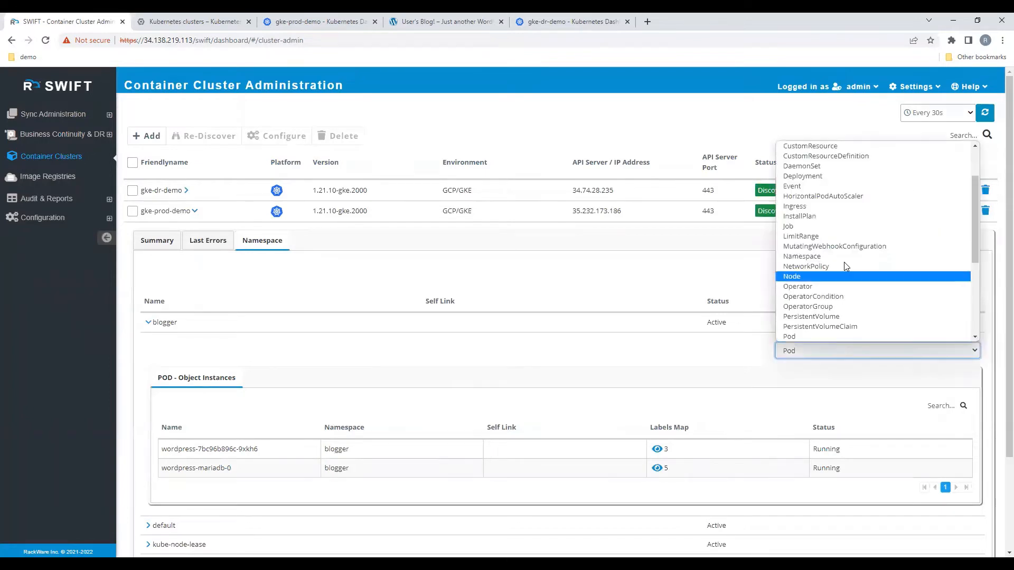
left_click(845, 177)
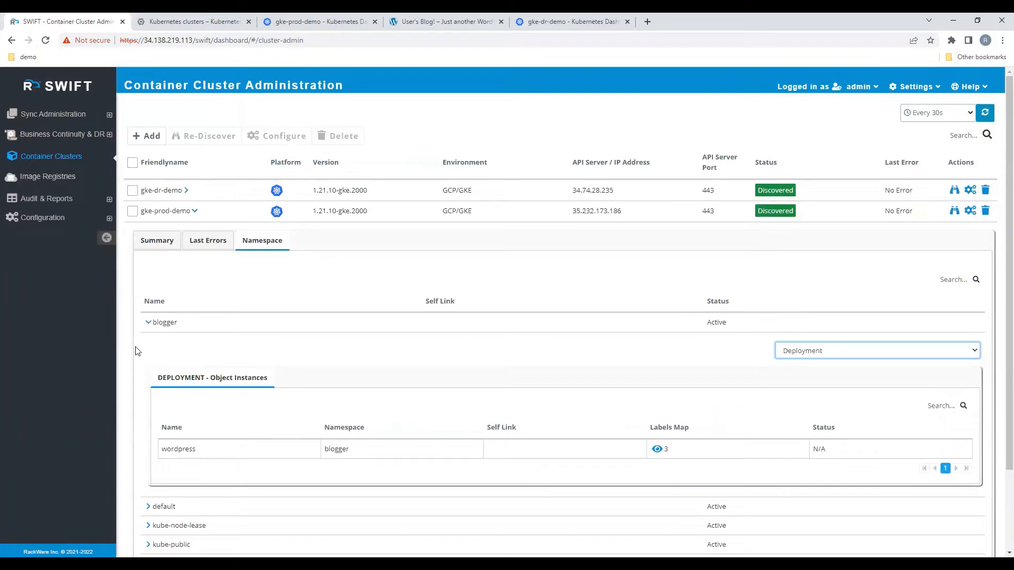
left_click(195, 210)
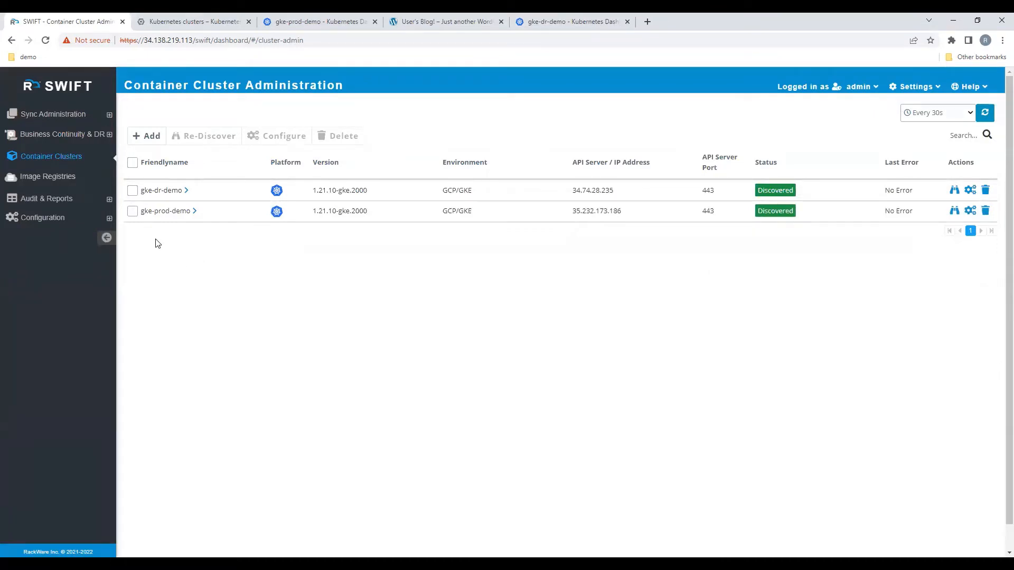
Step: Start a new storage pool for business continuity and DR with the friendly name storagepool1
left_click(109, 136)
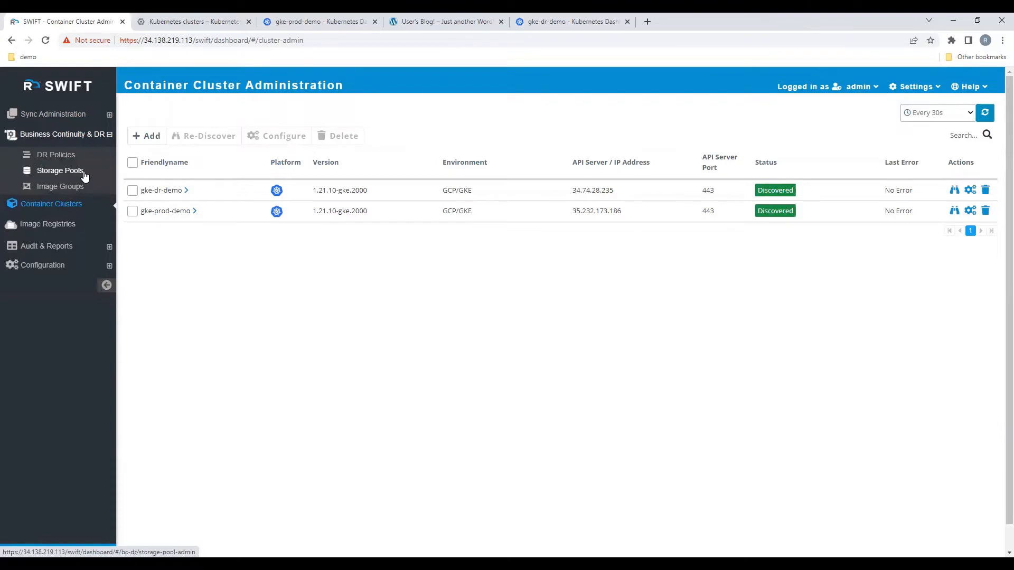
left_click(85, 176)
left_click(150, 136)
left_click(443, 126)
type("storagepo")
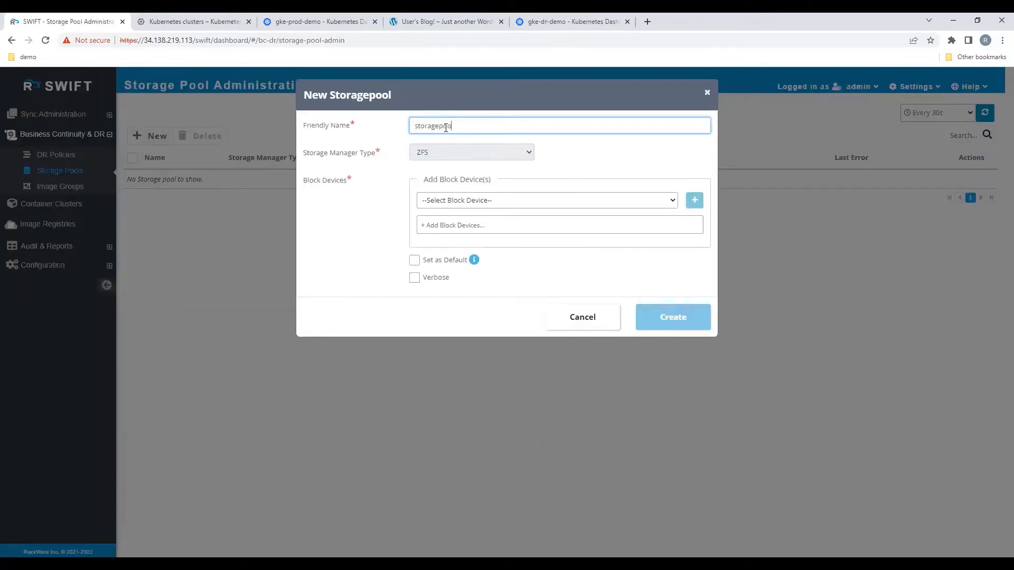
type("ol1")
Step: Add the block device /dev/sdb to the storage pool, enable Verbose, and create the pool
left_click(448, 207)
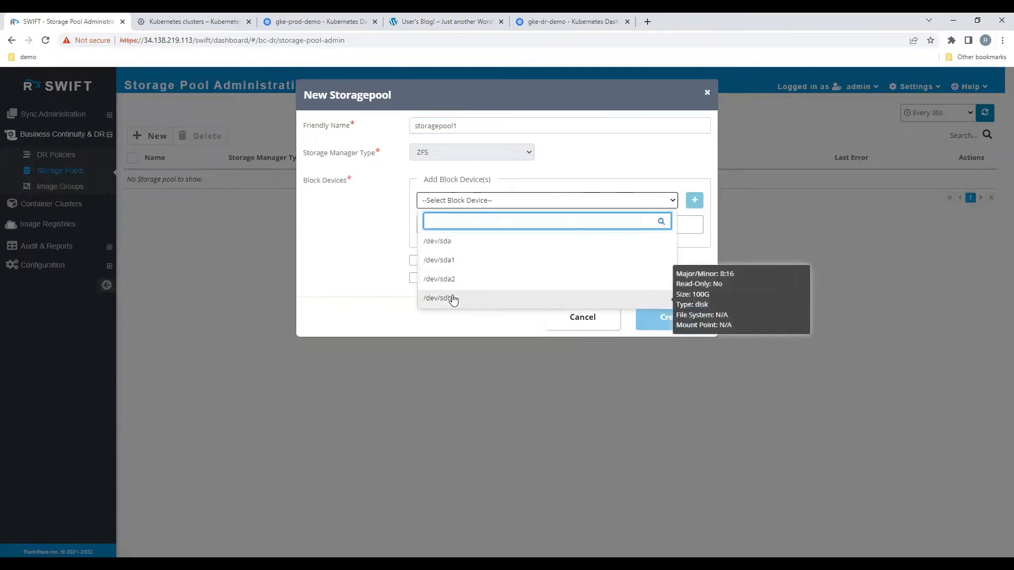
left_click(453, 299)
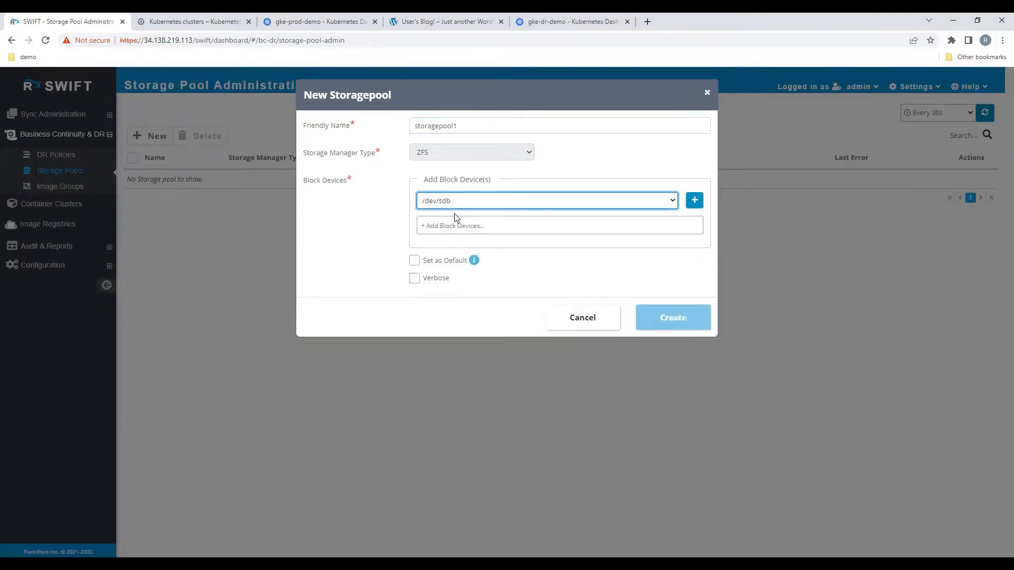
left_click(693, 200)
left_click(414, 279)
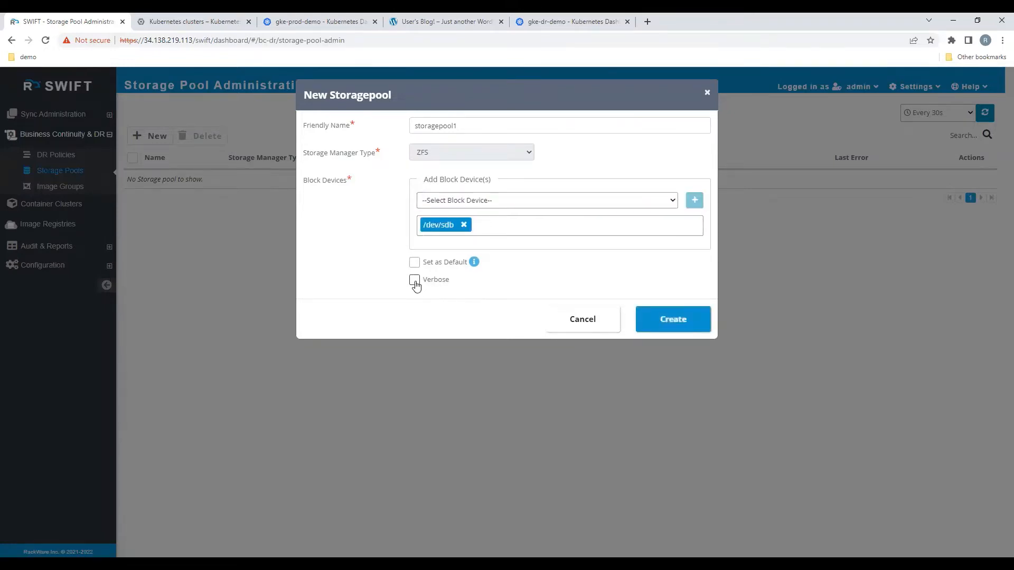
left_click(679, 320)
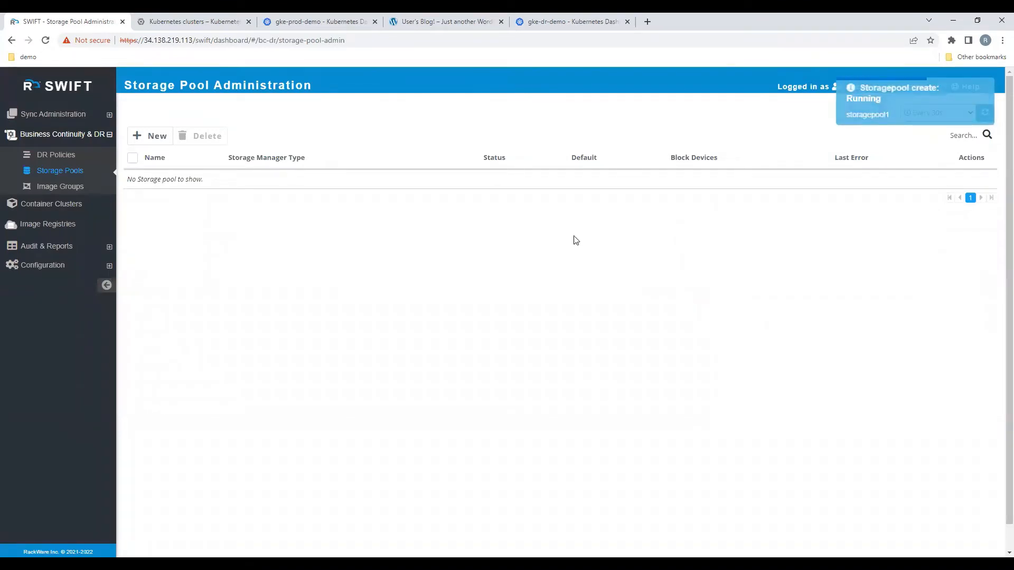
Step: Start a new application replication from the list of all replications and set its sync type to Stage-1
left_click(109, 116)
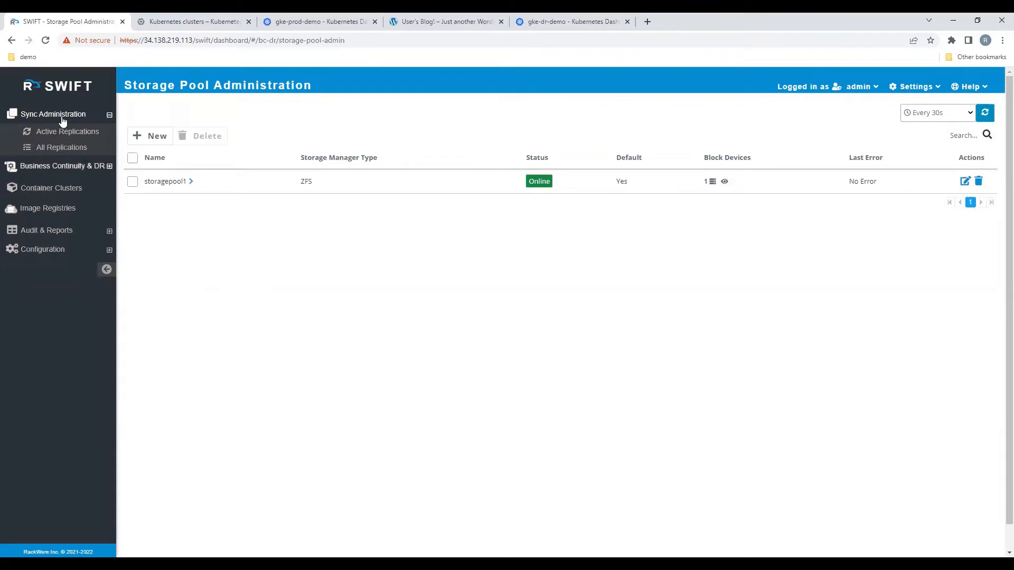
left_click(63, 151)
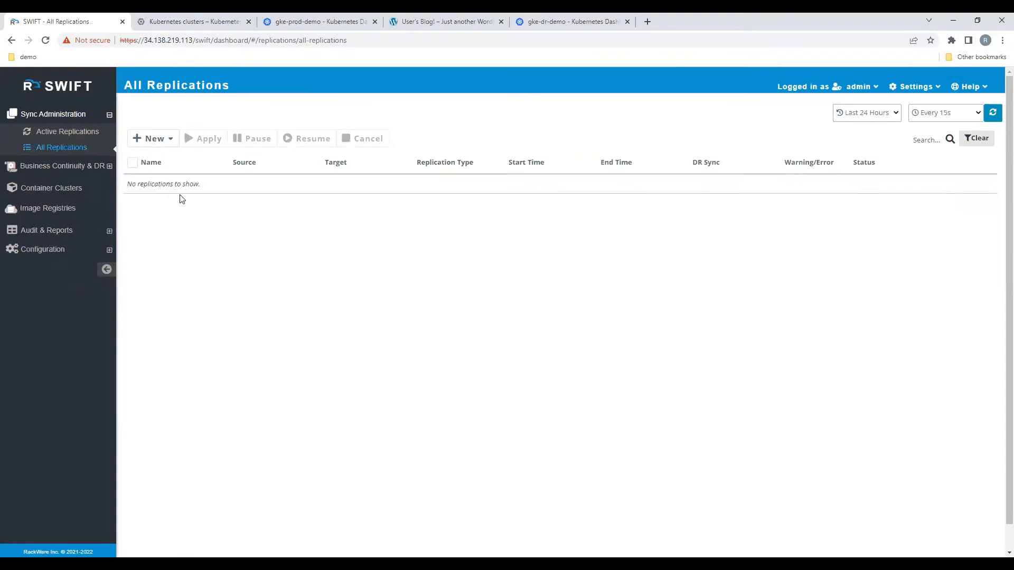
left_click(165, 140)
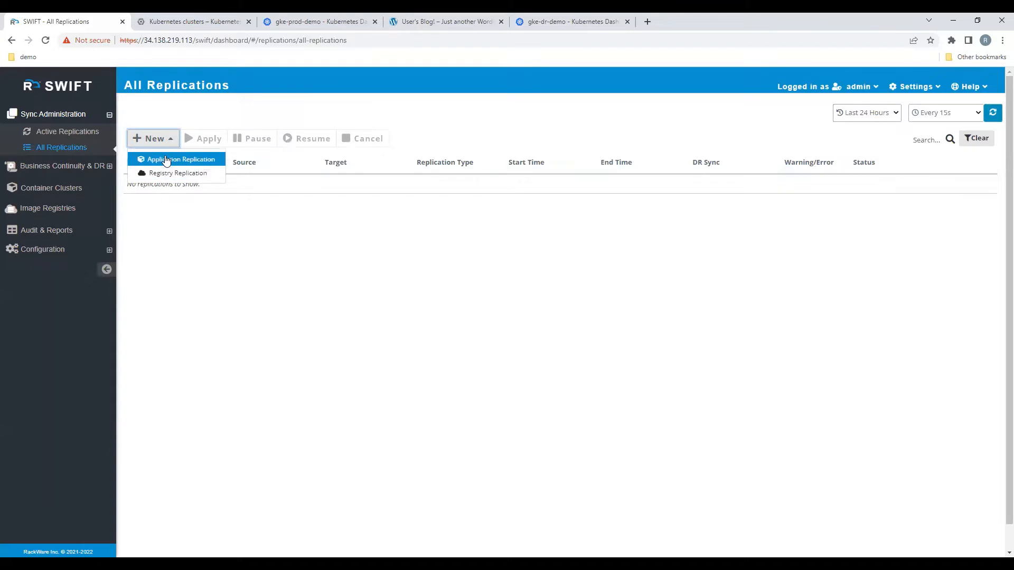
left_click(166, 160)
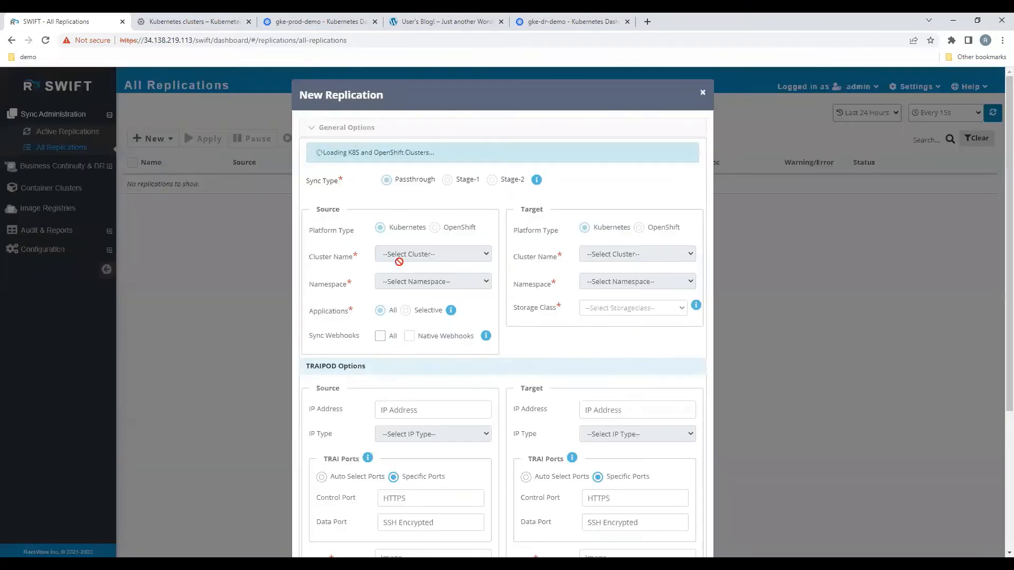
left_click(447, 153)
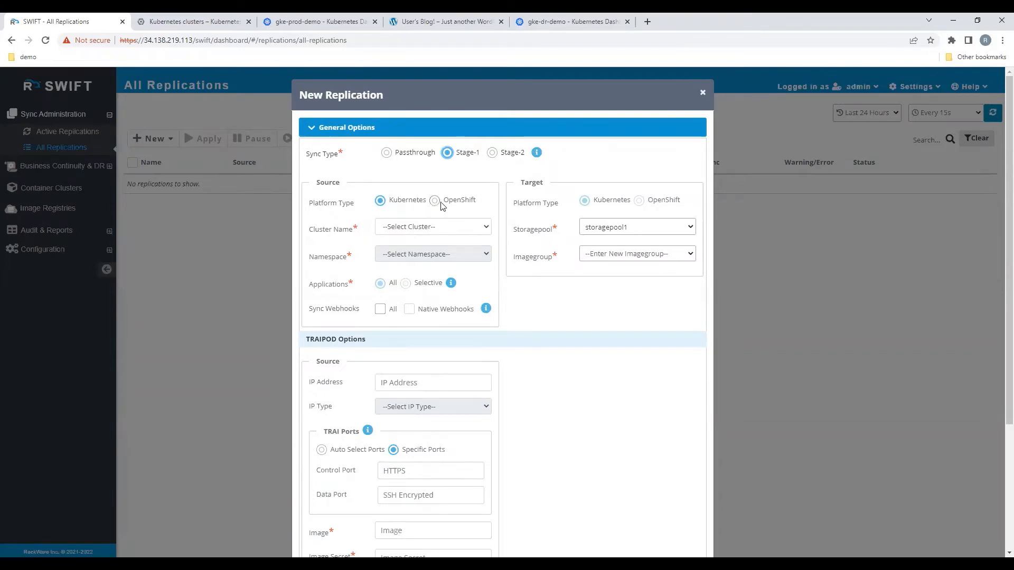
Step: Set the replication source to the gke-prod-demo cluster and its blogger namespace
left_click(413, 229)
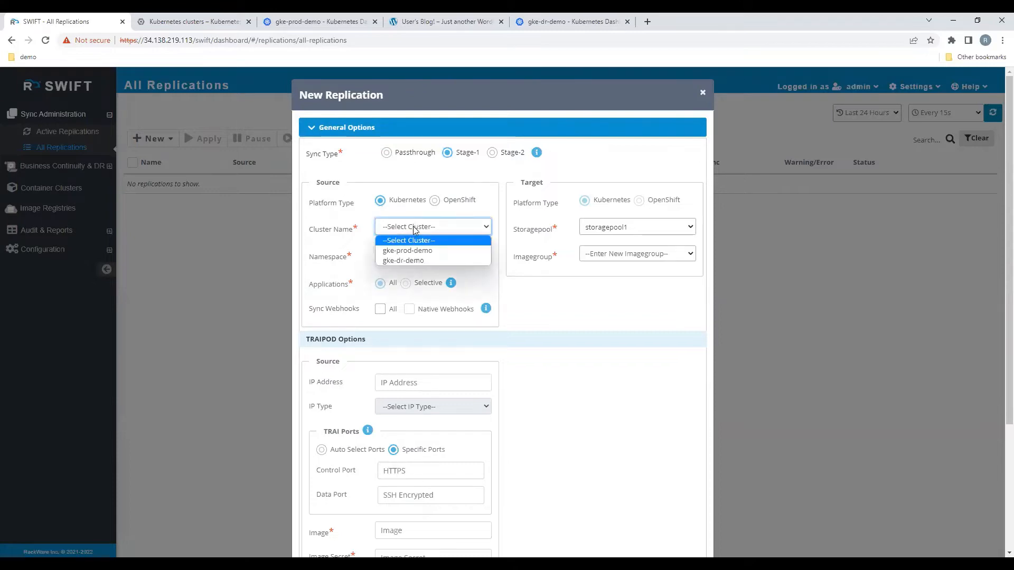
left_click(417, 252)
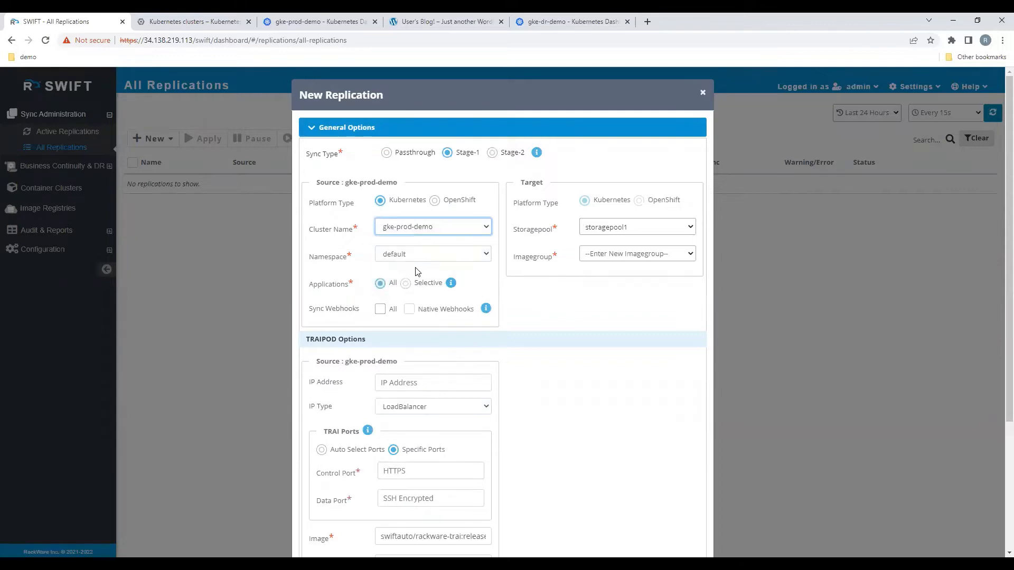
left_click(418, 254)
left_click(424, 278)
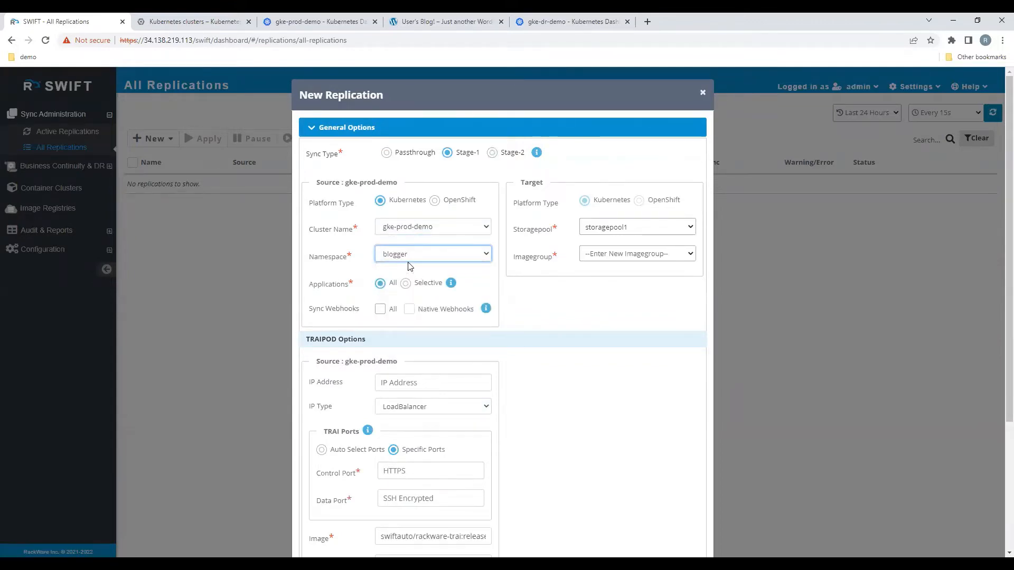
Step: Enter blogger-backup as the new target image group and set the source applications to Selective
left_click(596, 254)
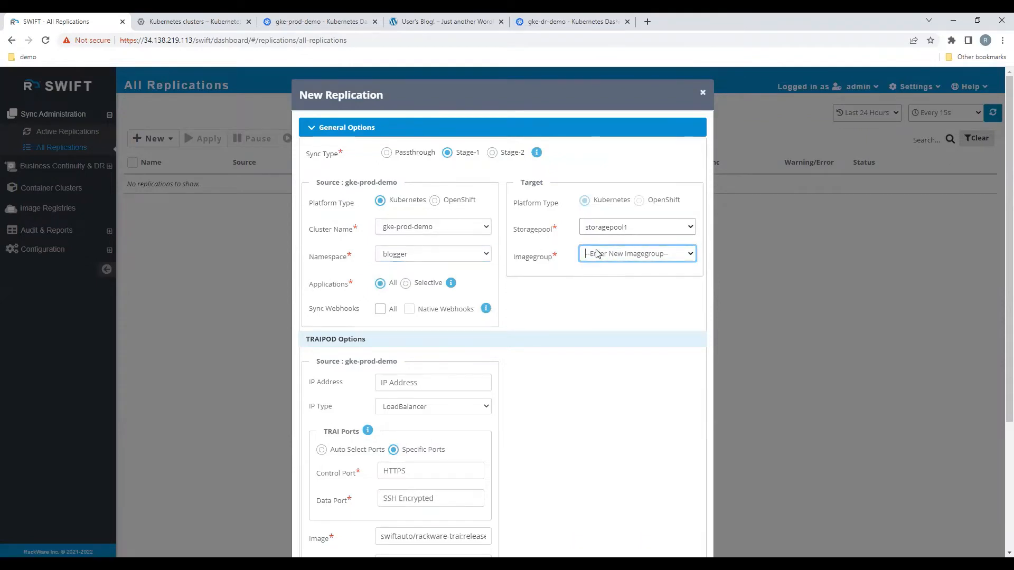
type("blogger-backup")
scroll(447, 323, "down", 1)
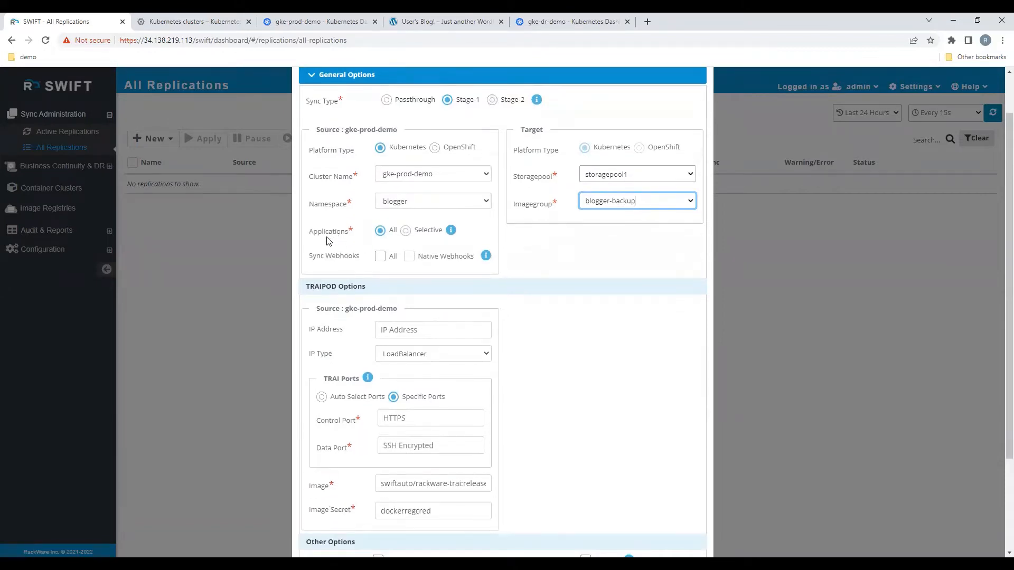
left_click(409, 238)
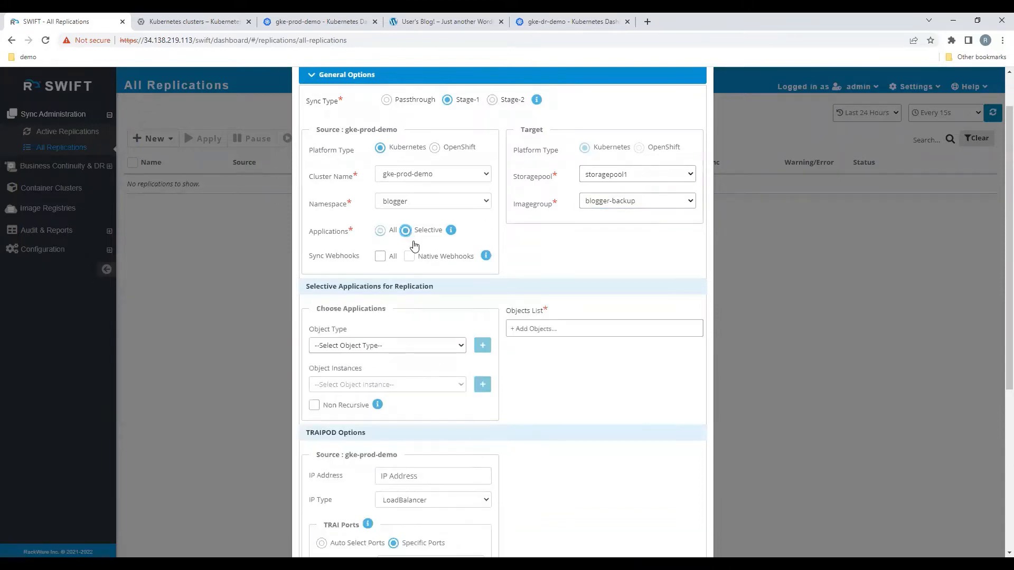
Step: Add the wordpress-mariadb instance of the Service object type to the selective replication's objects list
left_click(397, 350)
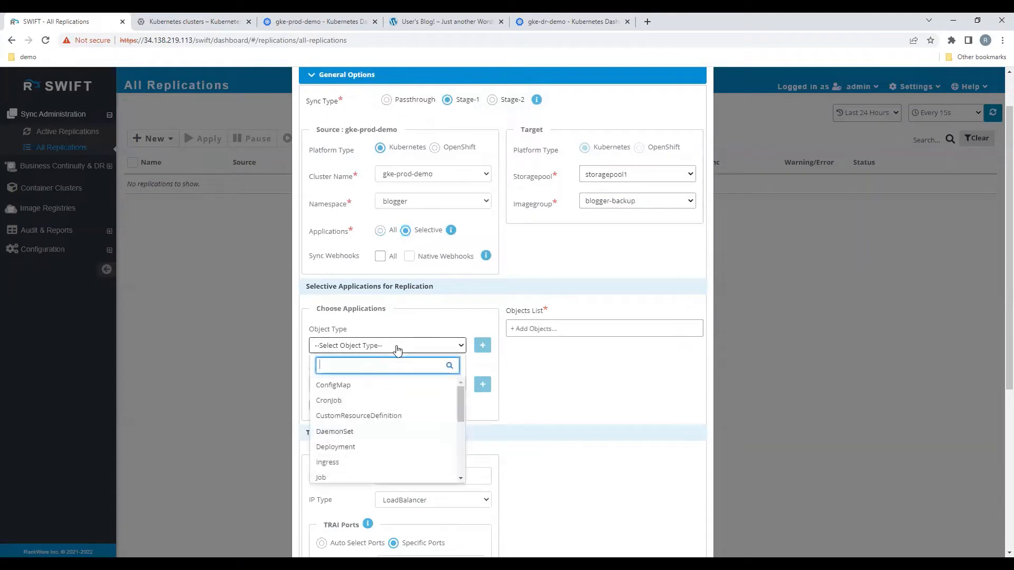
type("awe")
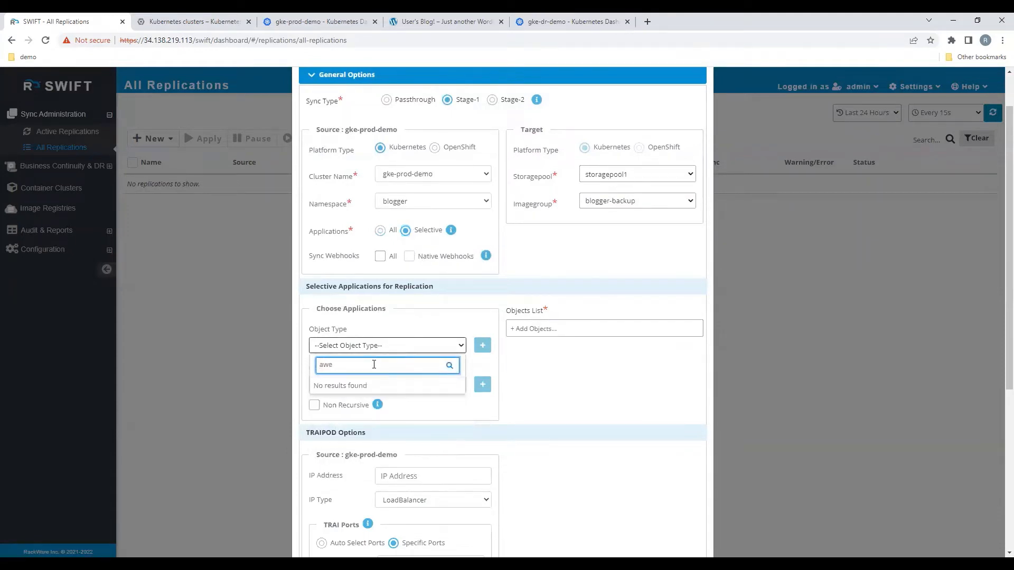
key("BackSpace")
key("BackSpace")
key("BackSpace")
type("ser")
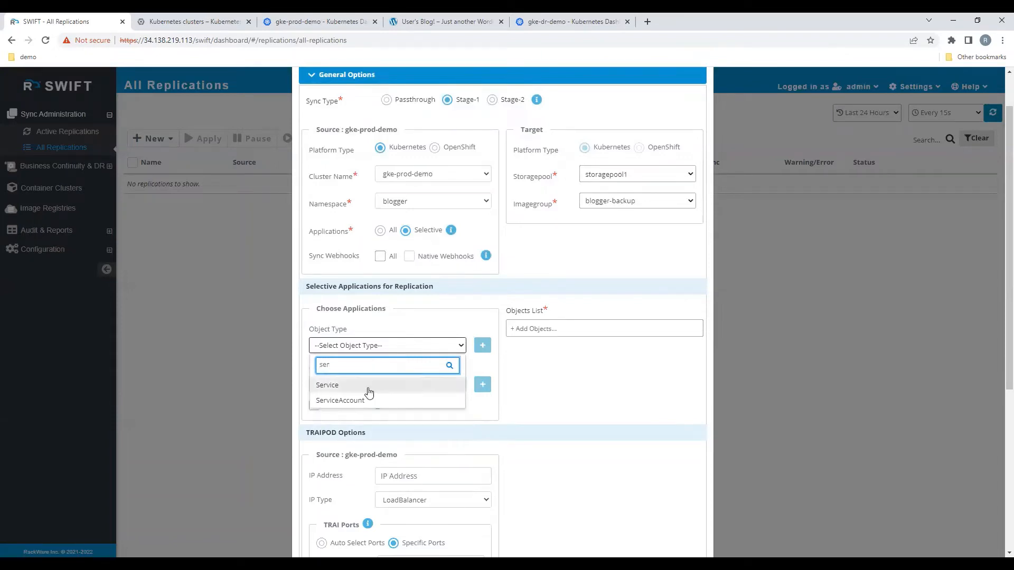
left_click(370, 387)
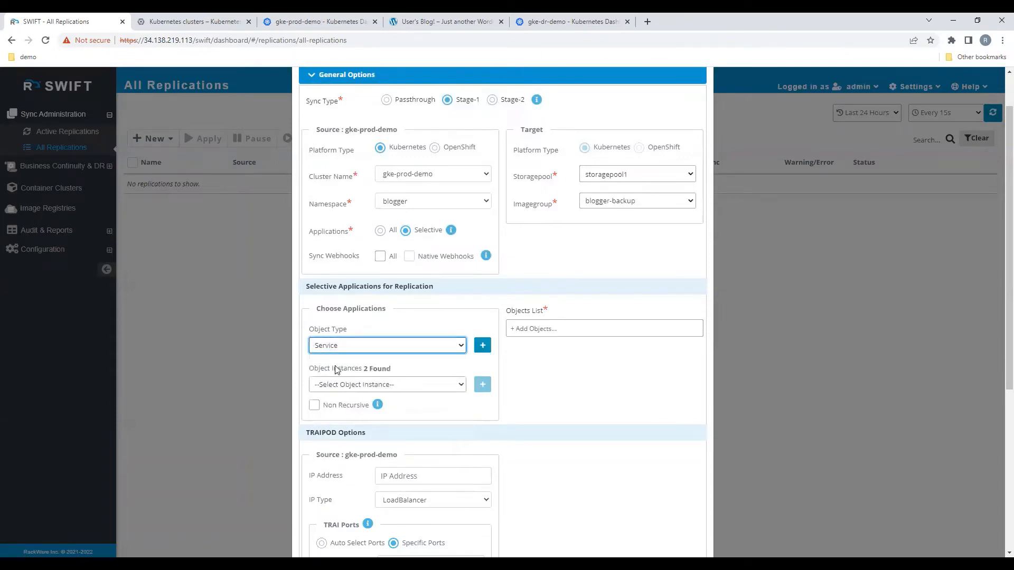
left_click(350, 385)
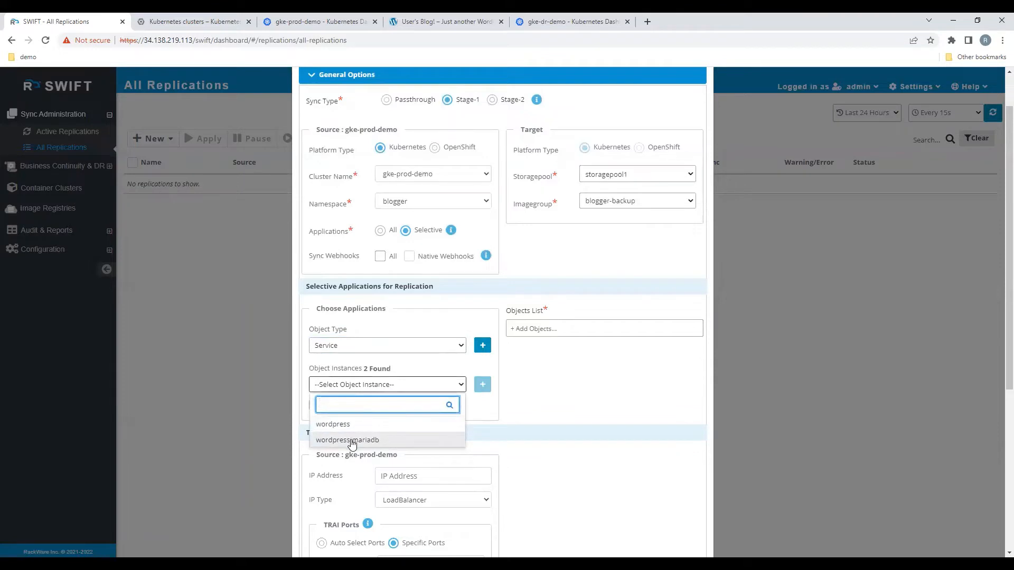
left_click(351, 440)
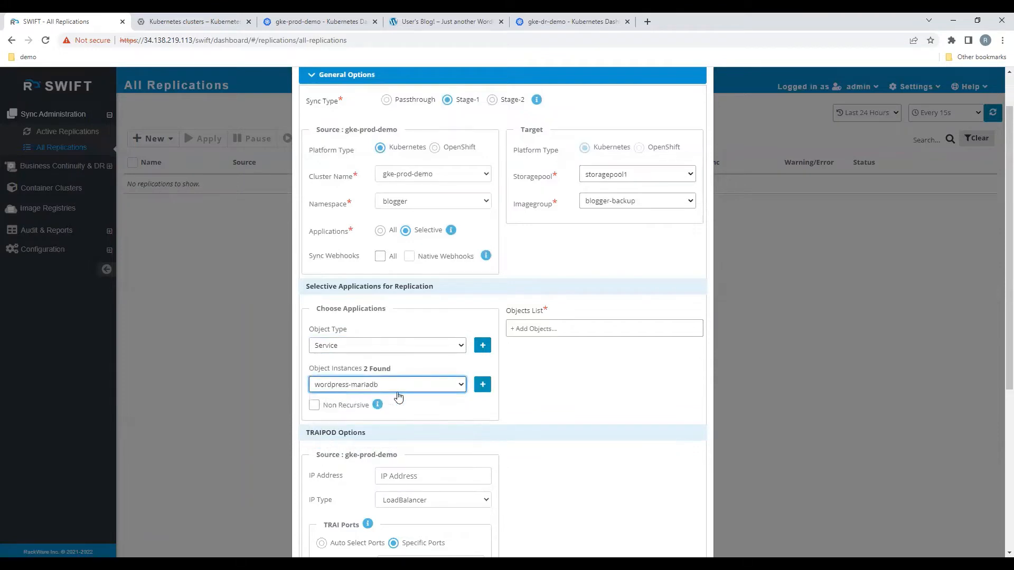
left_click(482, 385)
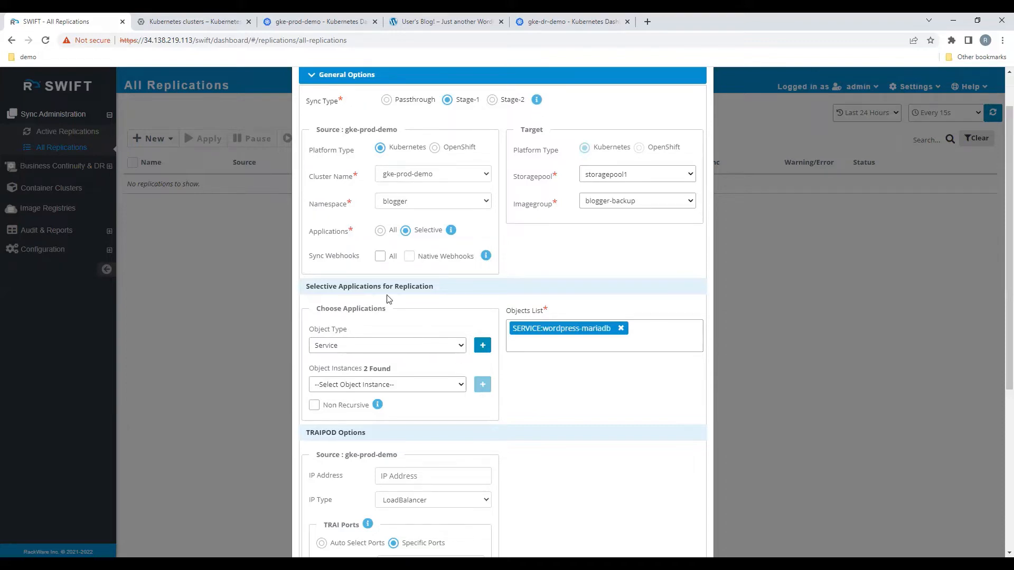
Step: Set the source applications to All so the whole blogger namespace is replicated
left_click(380, 230)
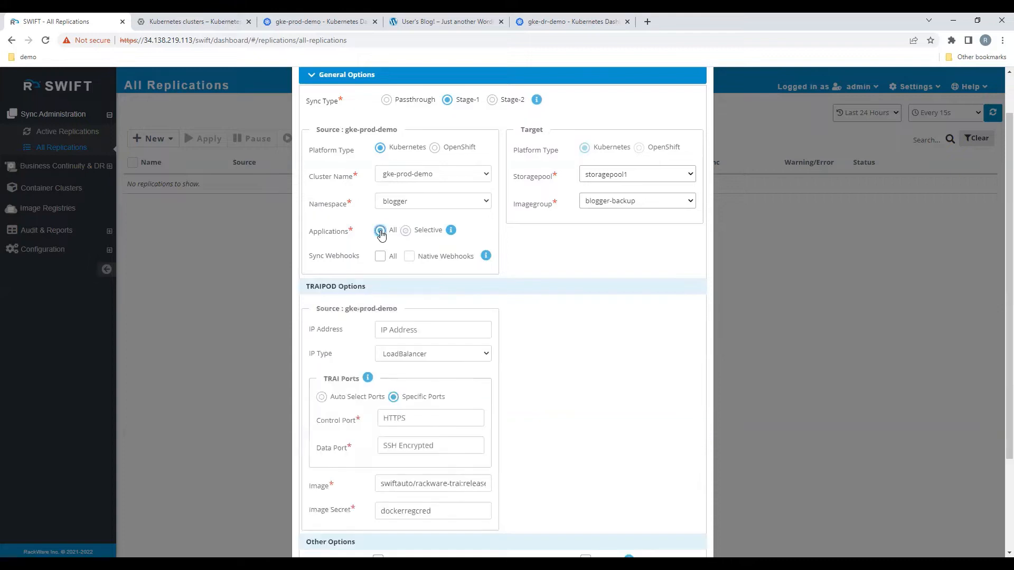
scroll(532, 354, "down", 1)
scroll(532, 354, "down", 2)
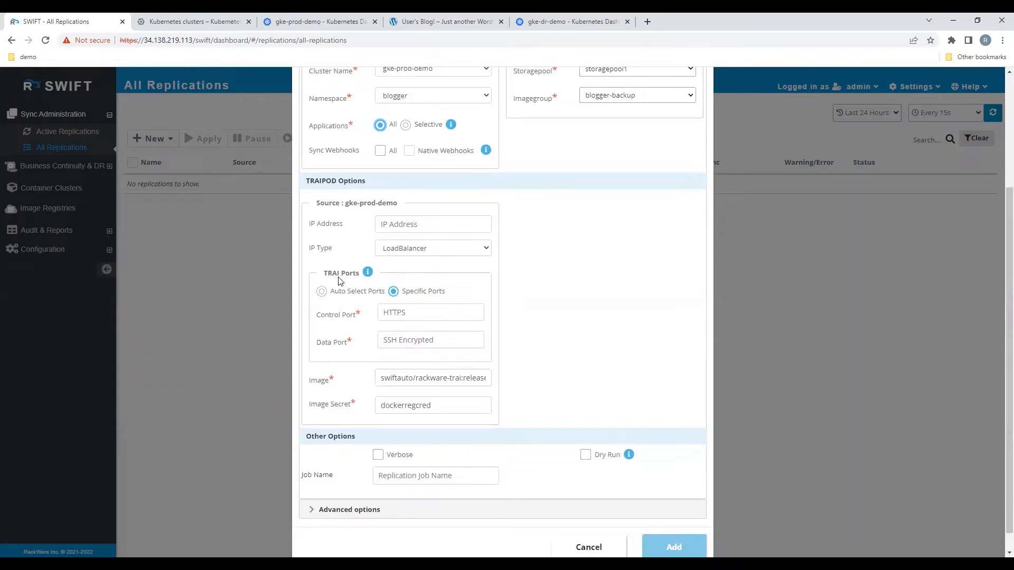
Step: Try Auto Select Ports for the TRAI ports, read its port range note, and switch back to Specific Ports
left_click(321, 292)
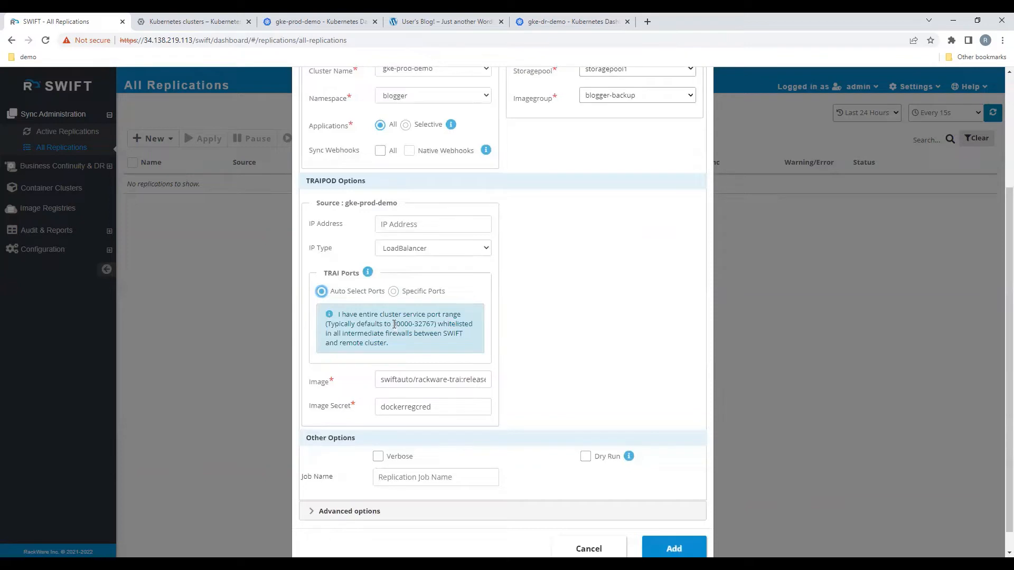
left_click_drag(393, 324, 436, 324)
left_click(394, 291)
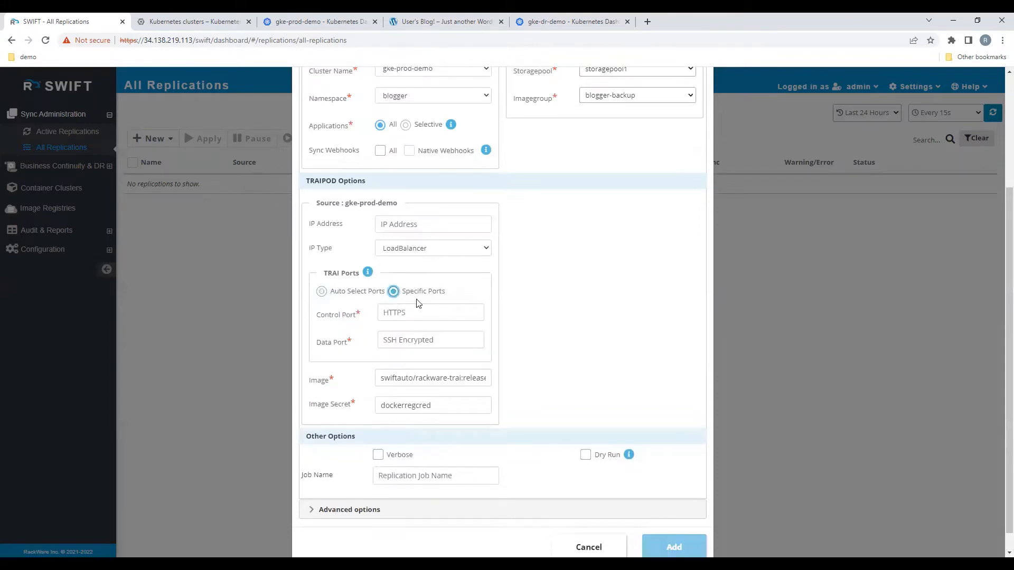
Step: Set the TRAI control port to 32145 and the data port to 32146
left_click(398, 313)
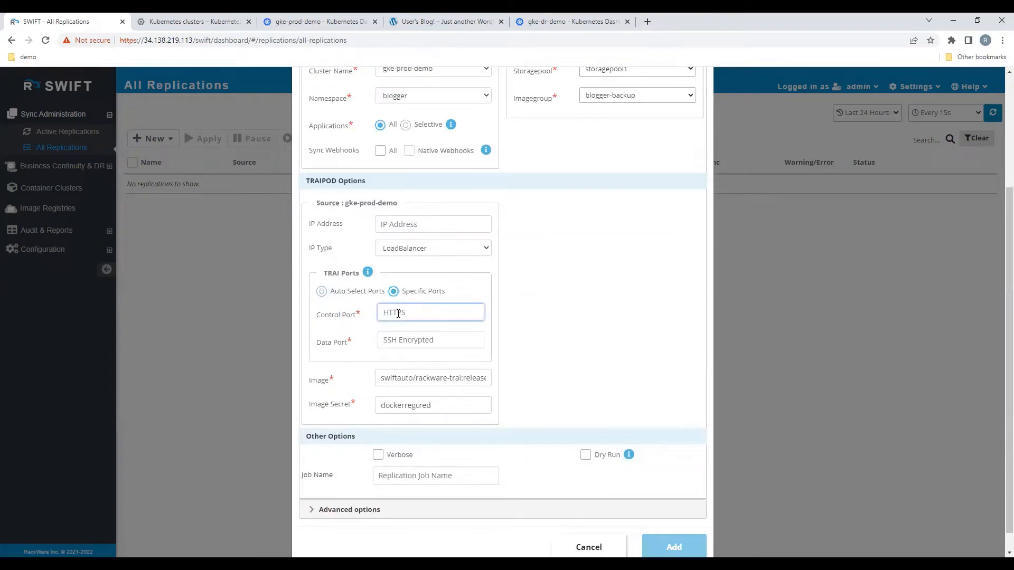
type("32145")
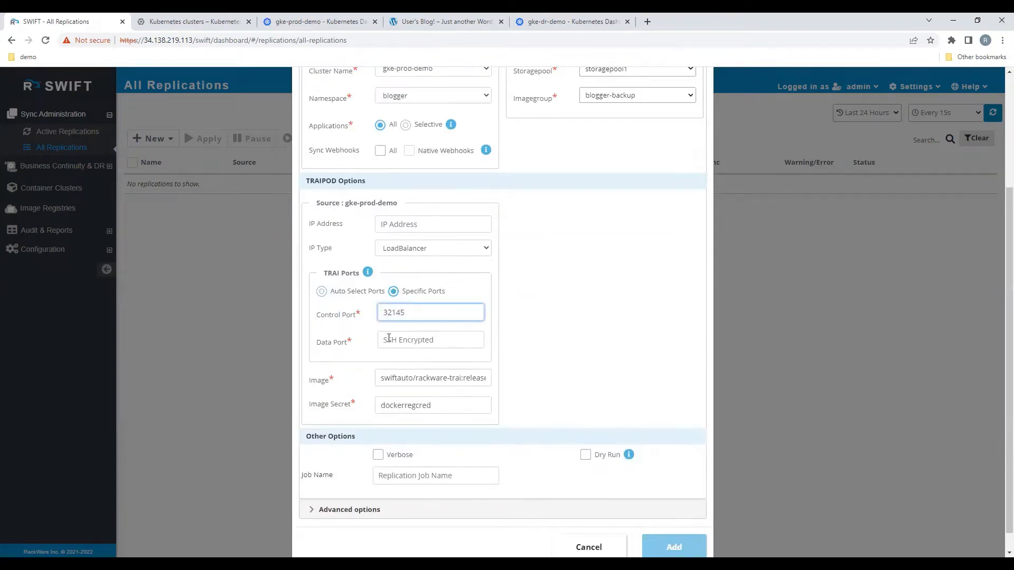
left_click(396, 340)
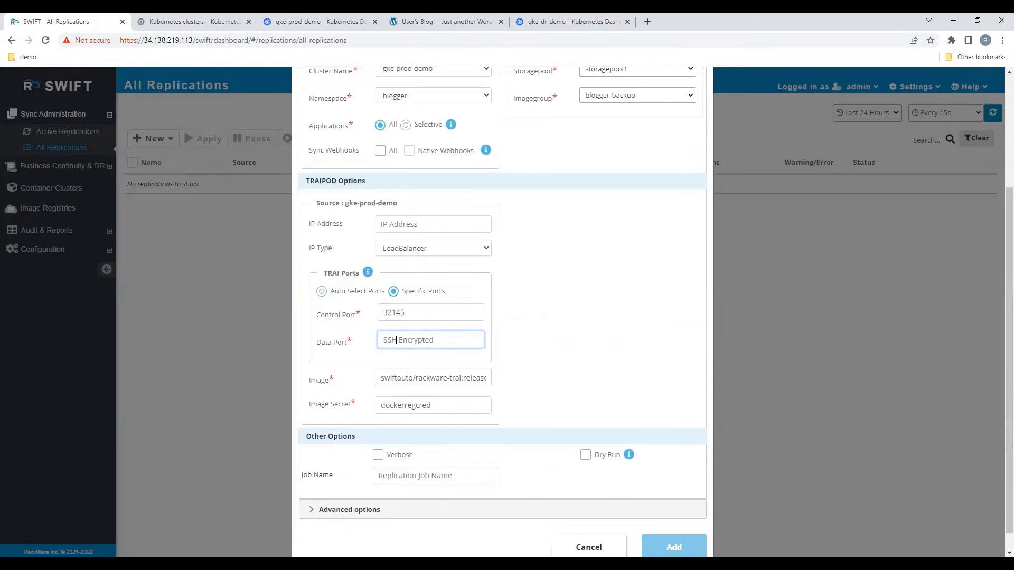
type("32146")
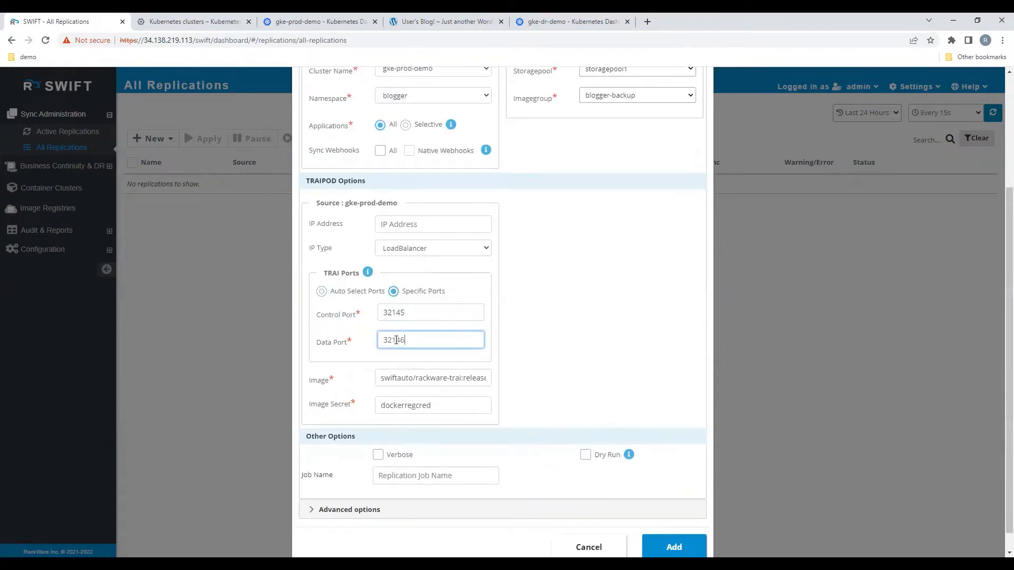
Step: Enable Verbose and name the replication job blogger-stage1
left_click(378, 456)
left_click(392, 473)
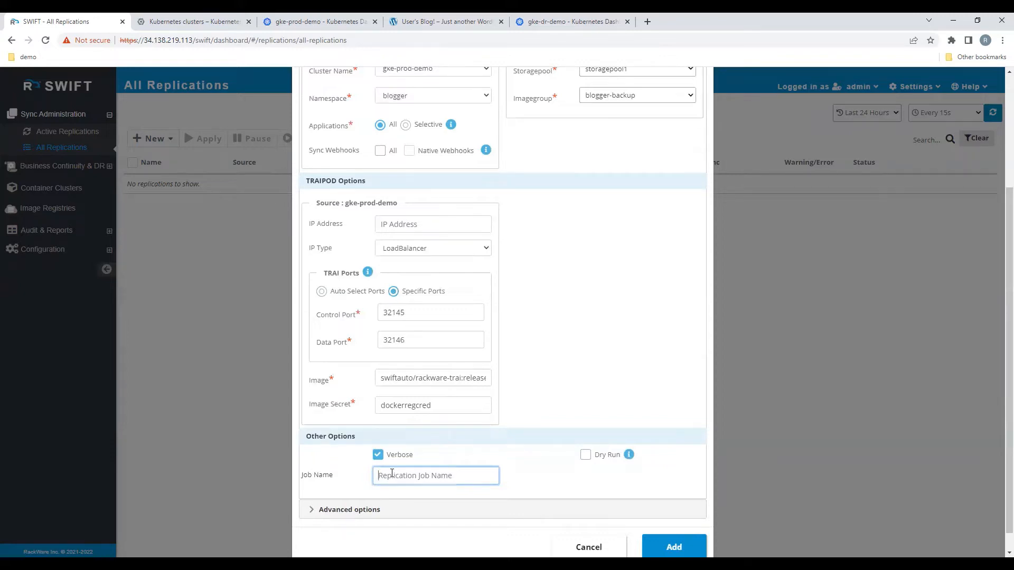
type("blogger-stage1")
Step: Review the pre/post script and volume sync settings in the replication's advanced options
scroll(468, 476, "down", 1)
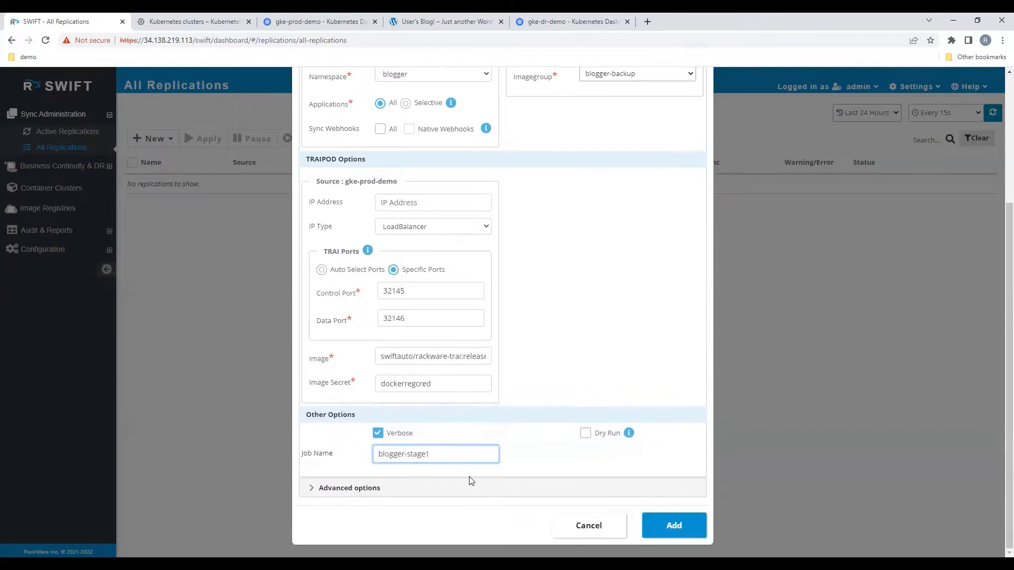
left_click(423, 492)
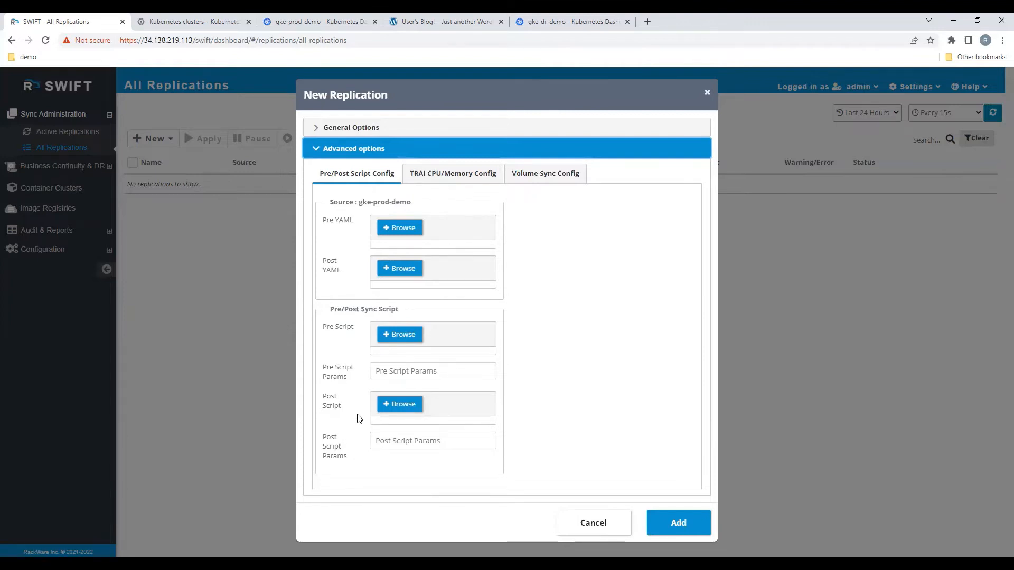
left_click(554, 178)
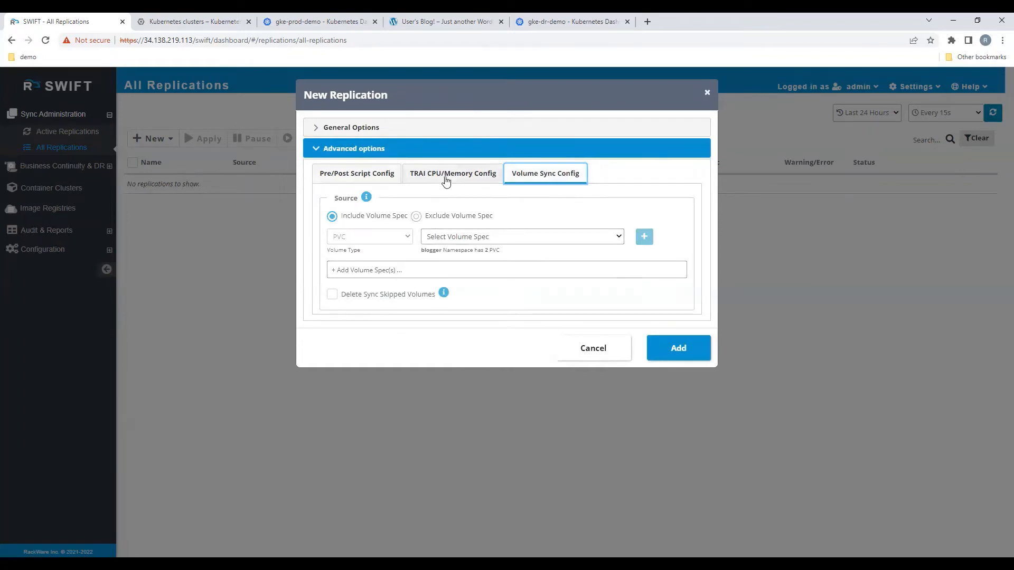
Step: Return to the general options and add the configured replication
left_click(321, 131)
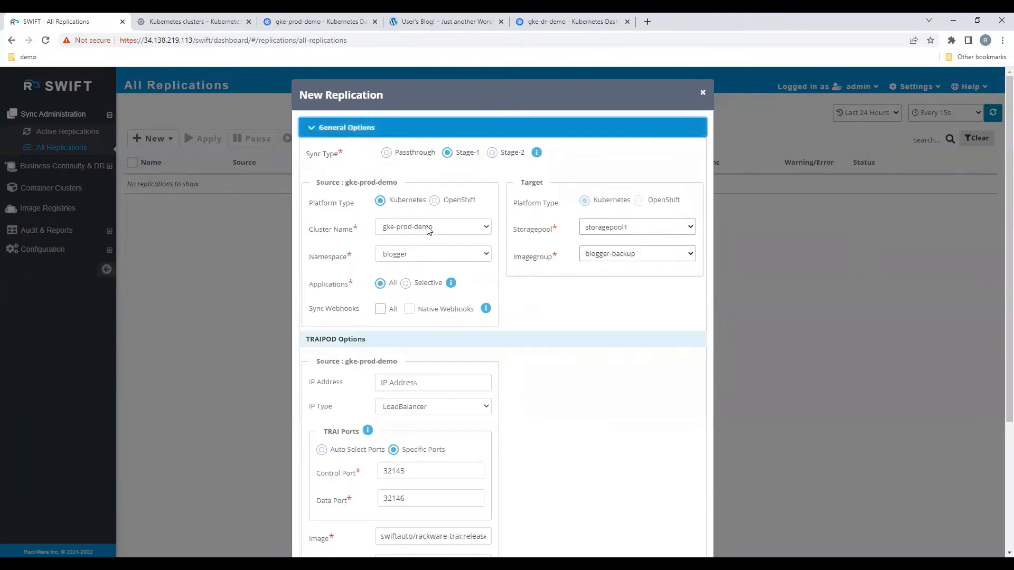
scroll(607, 367, "down", 4)
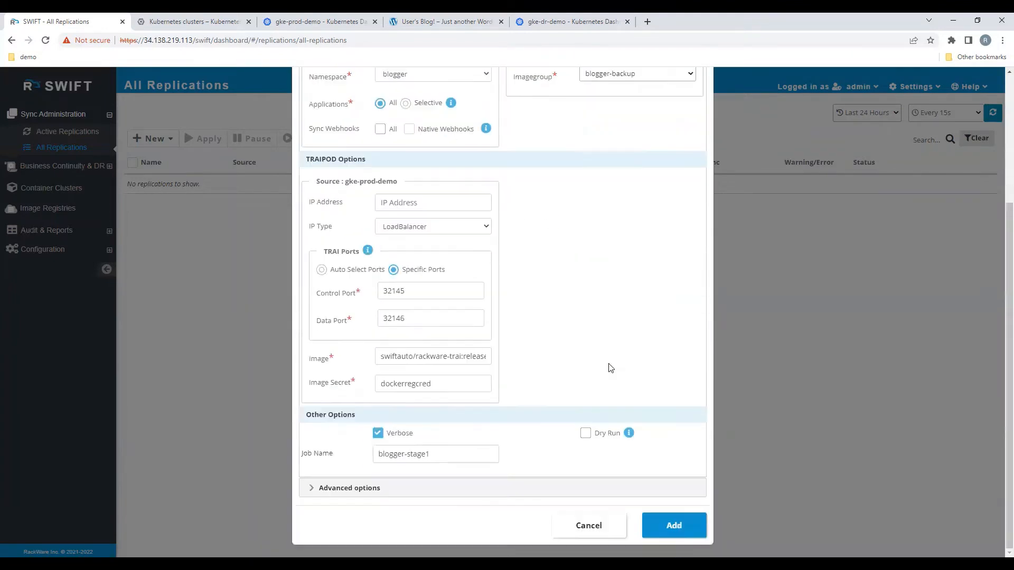
left_click(681, 528)
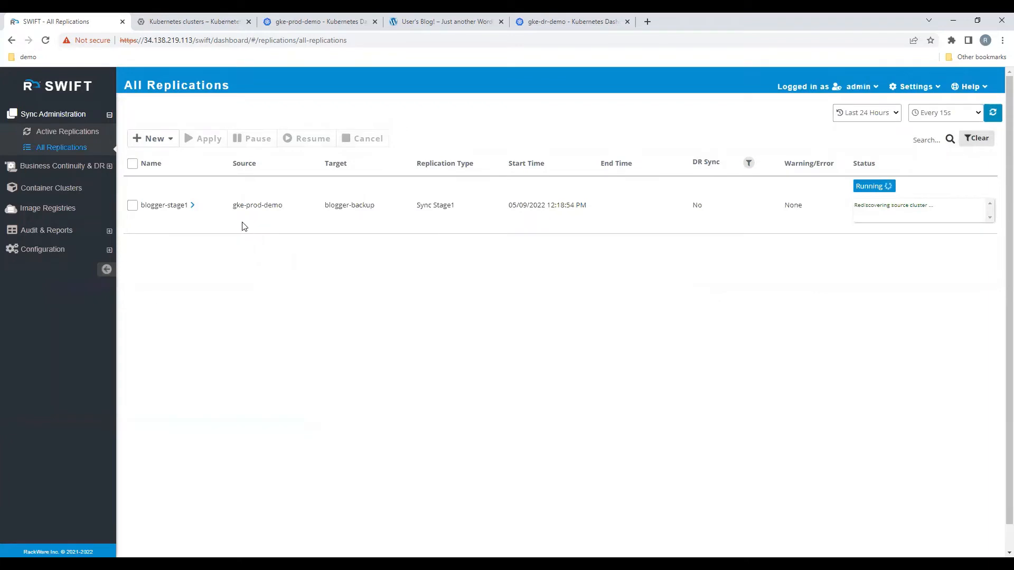
Step: Expand the blogger-stage1 replication and examine its job summary and sync progress messages
left_click(194, 208)
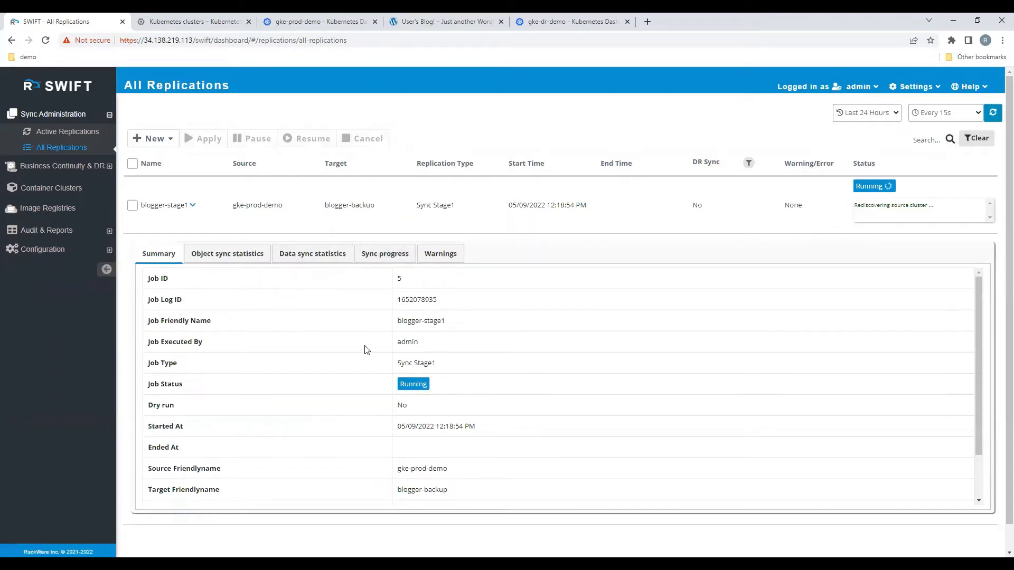
scroll(422, 346, "down", 1)
scroll(422, 349, "up", 1)
left_click(391, 257)
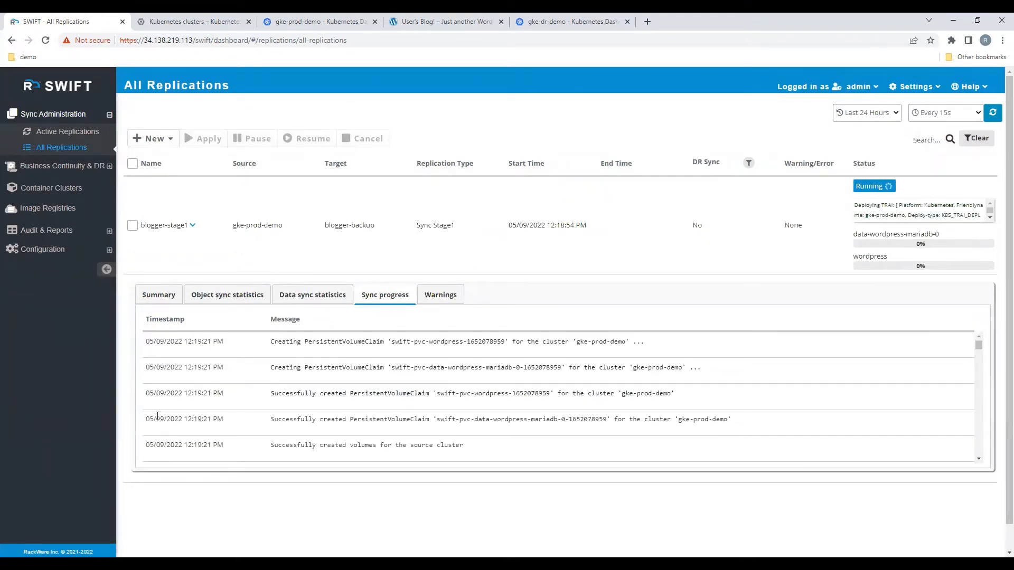
left_click(159, 296)
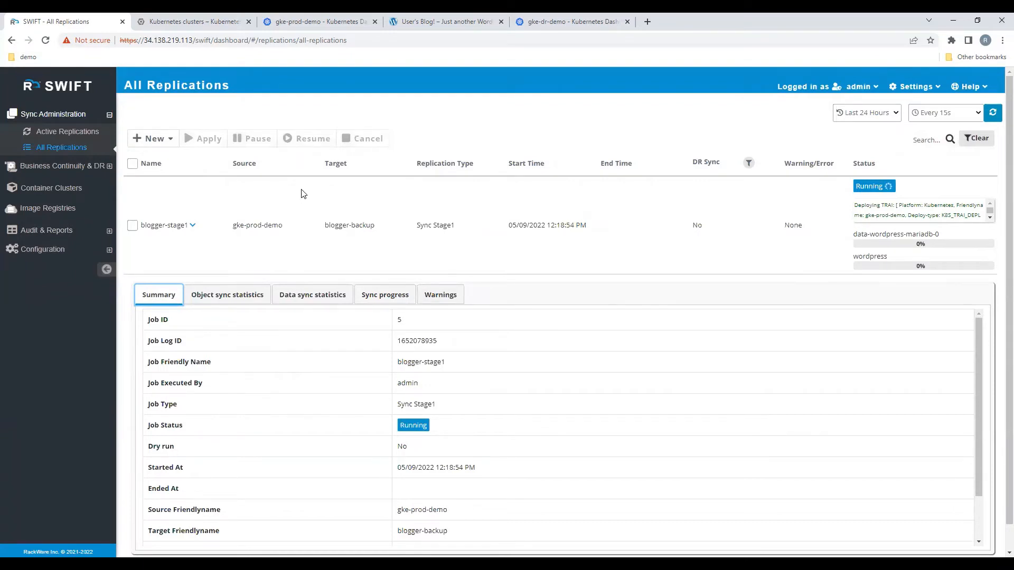
Step: Examine the blogger namespace's pods in the gke-prod-demo Kubernetes dashboard and reload the WordPress blog to check it
left_click(321, 18)
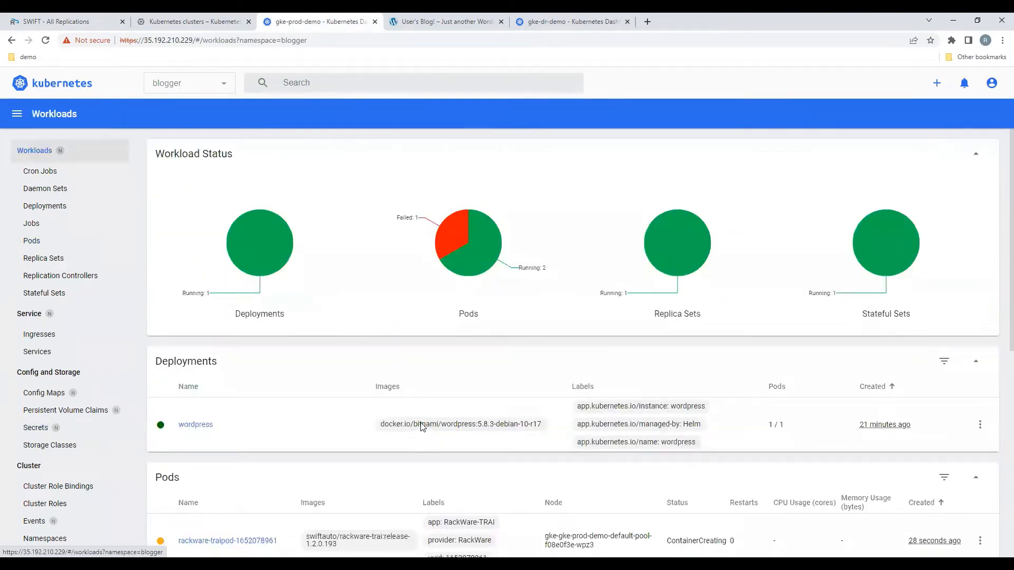
scroll(211, 407, "down", 3)
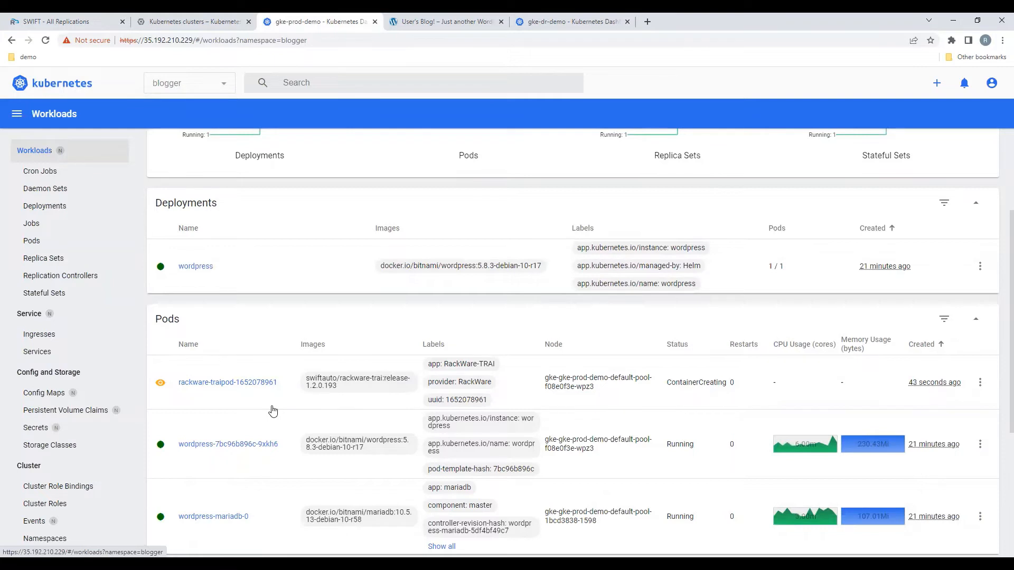
left_click(441, 21)
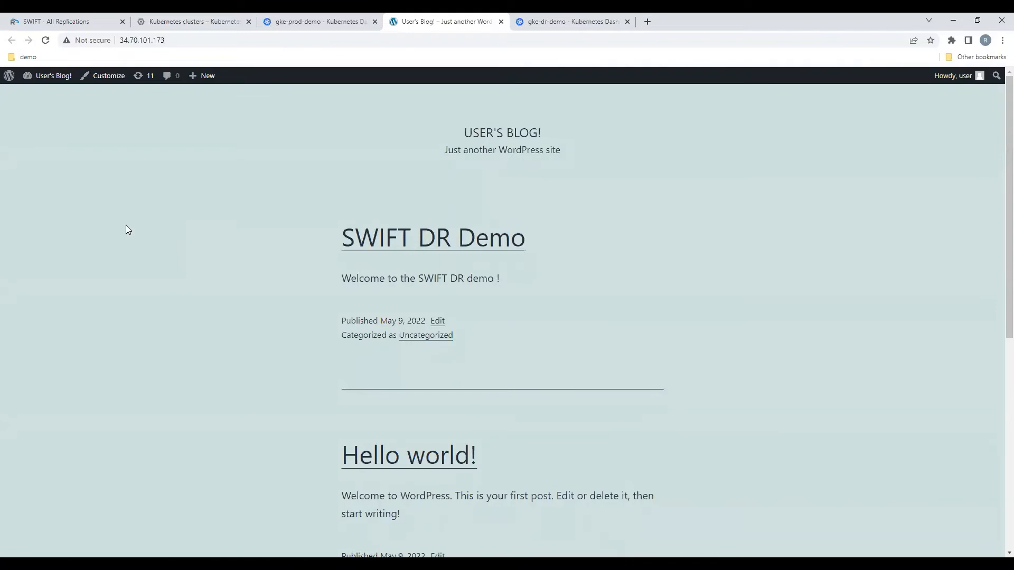
left_click(46, 39)
left_click(317, 19)
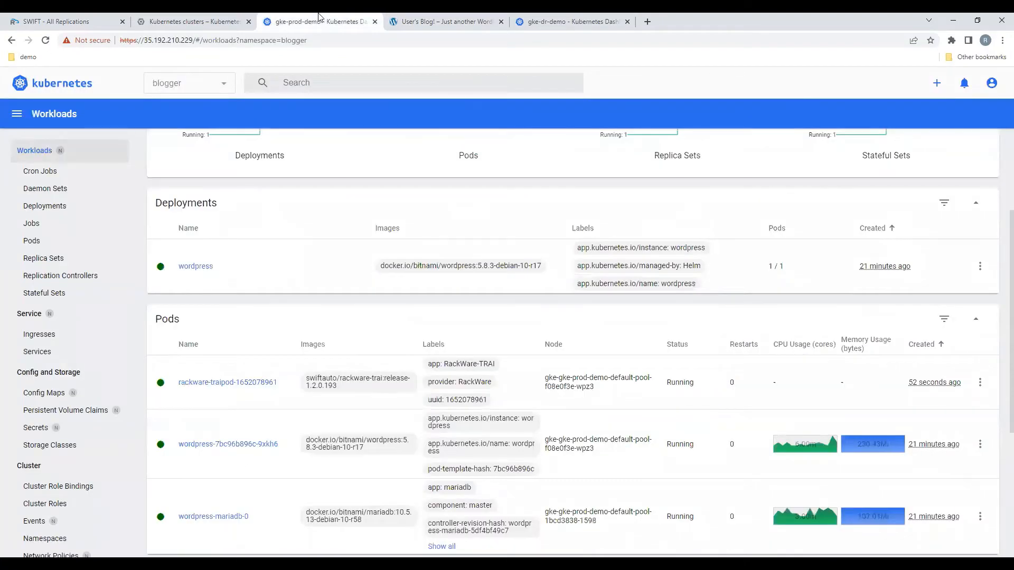
left_click(423, 19)
left_click(319, 19)
left_click(174, 17)
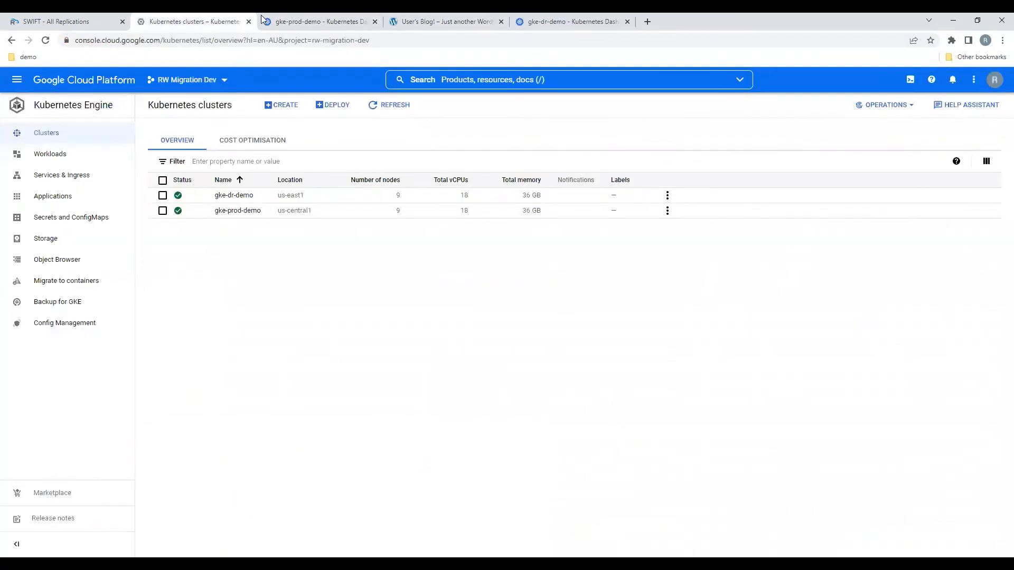
left_click(316, 20)
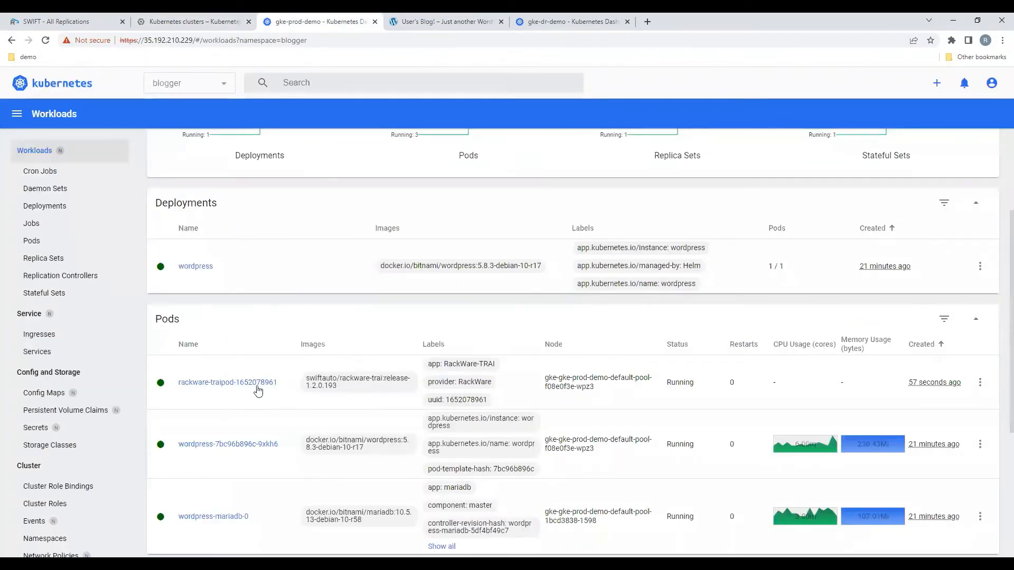
Step: Check the blogger-stage1 volume transfer status in SWIFT and recheck the blogger pods in the gke-prod-demo Kubernetes dashboard
left_click(86, 20)
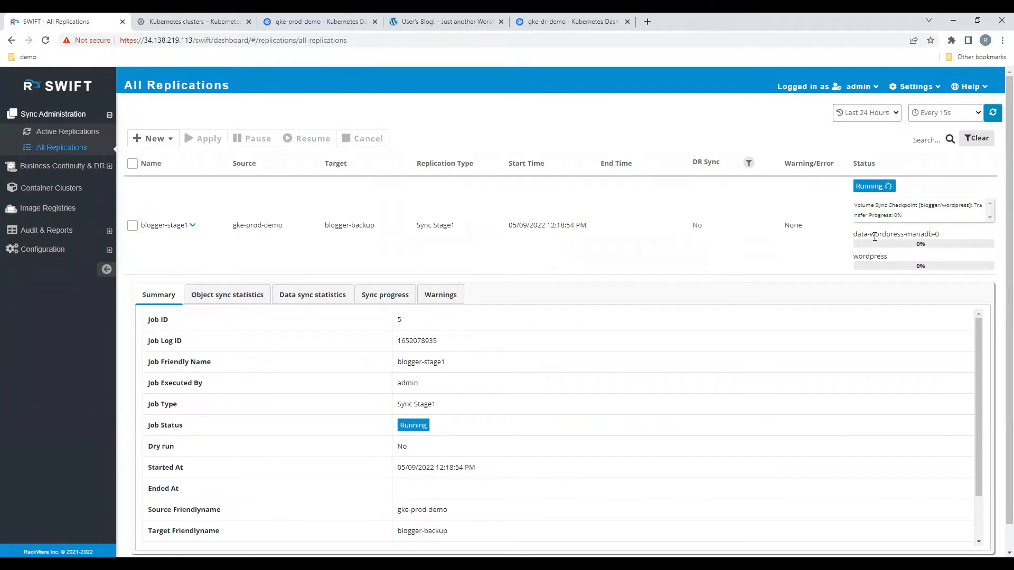
left_click_drag(857, 235, 940, 235)
left_click(862, 257)
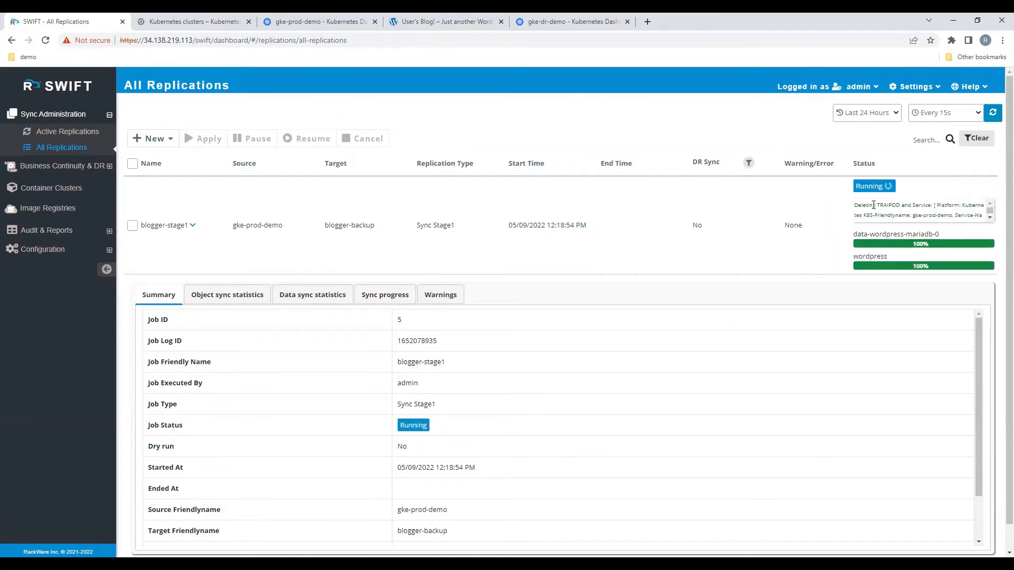
left_click_drag(864, 206, 918, 205)
left_click(320, 21)
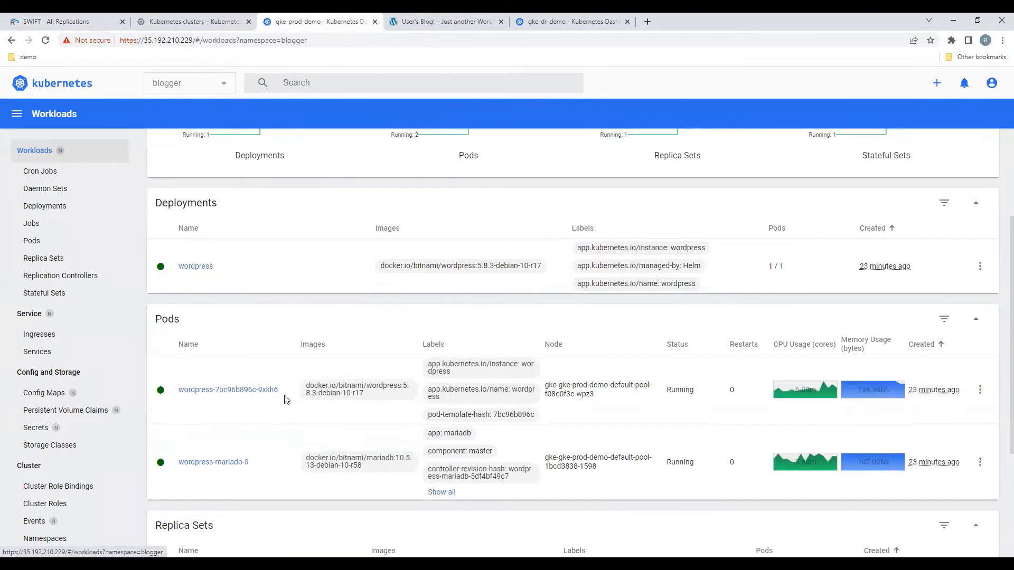
Step: Examine the blogger-stage1 replication's object and data sync statistics in SWIFT, including the wordpress volume's sync details, and collapse its details
key("ctrl+1")
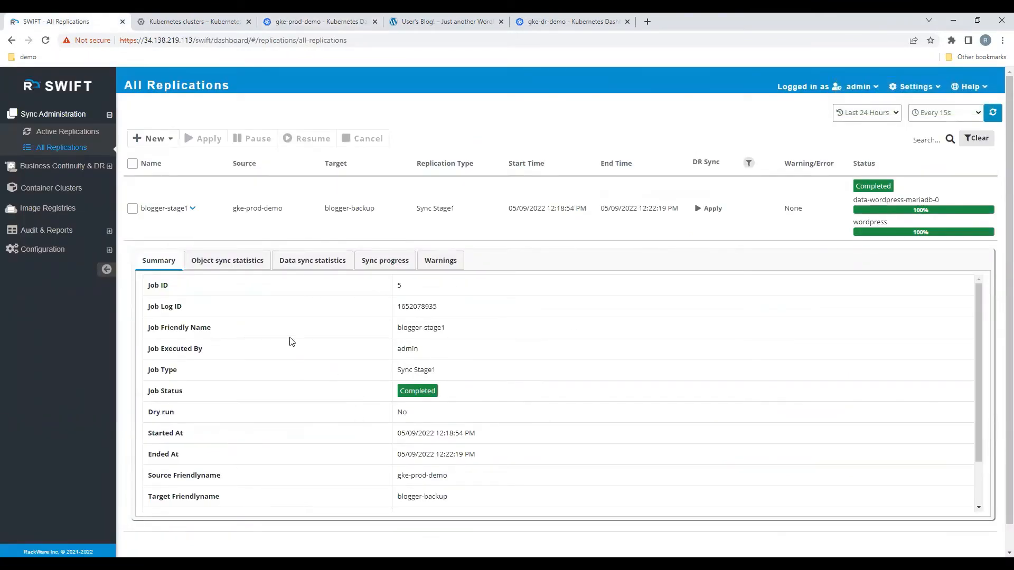
left_click(232, 265)
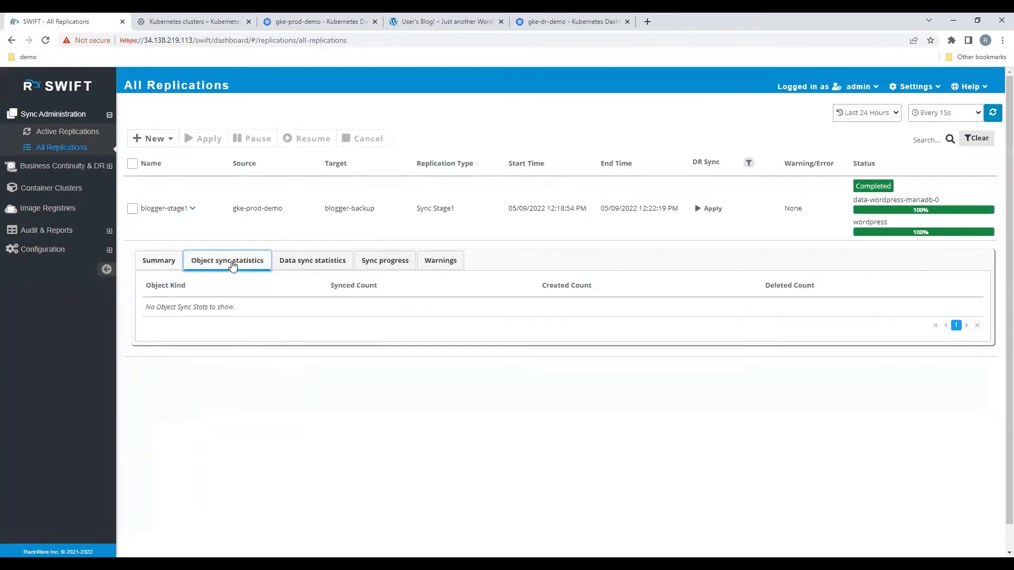
left_click(313, 265)
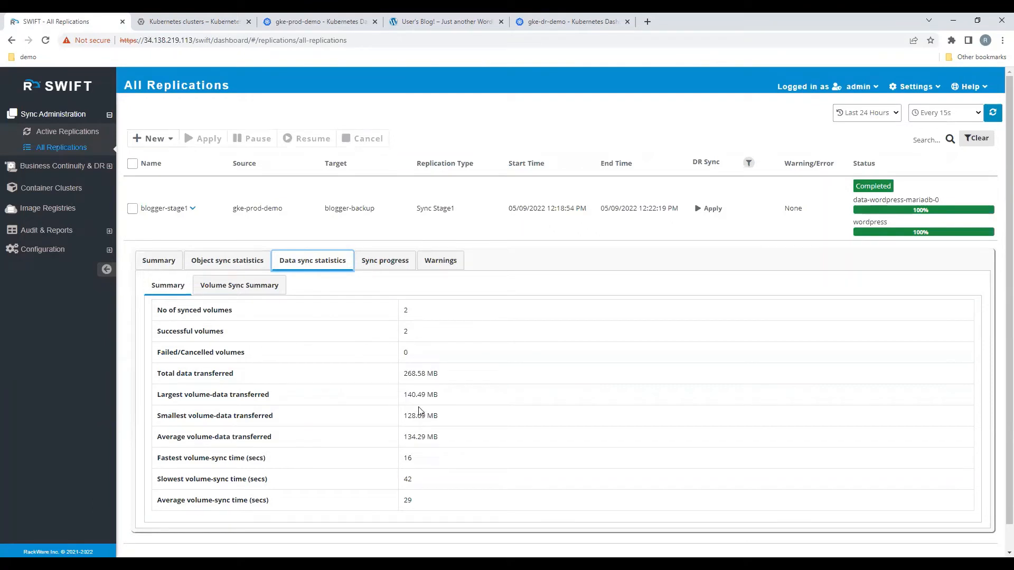
left_click(259, 294)
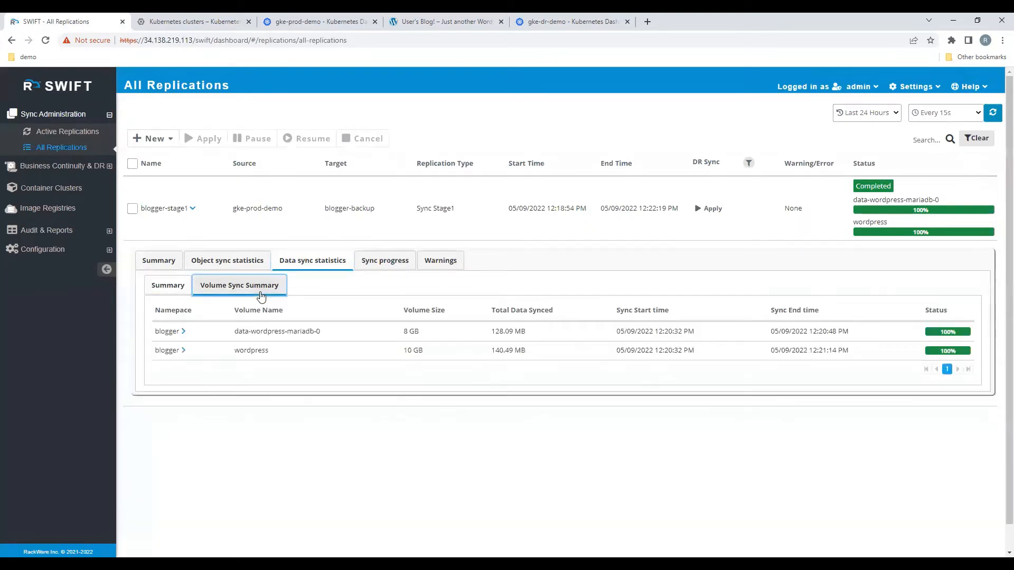
left_click(184, 351)
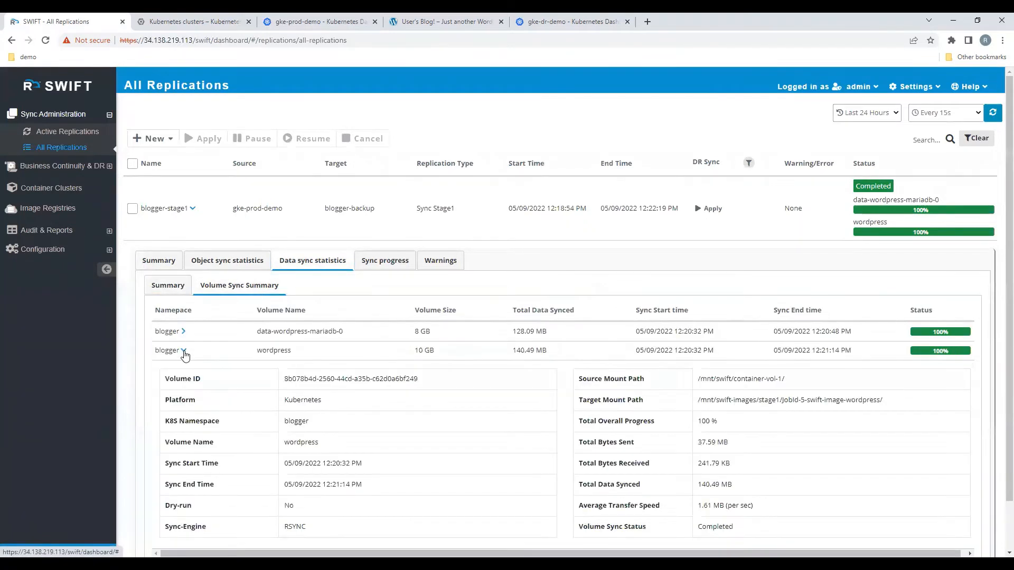
scroll(378, 442, "down", 1)
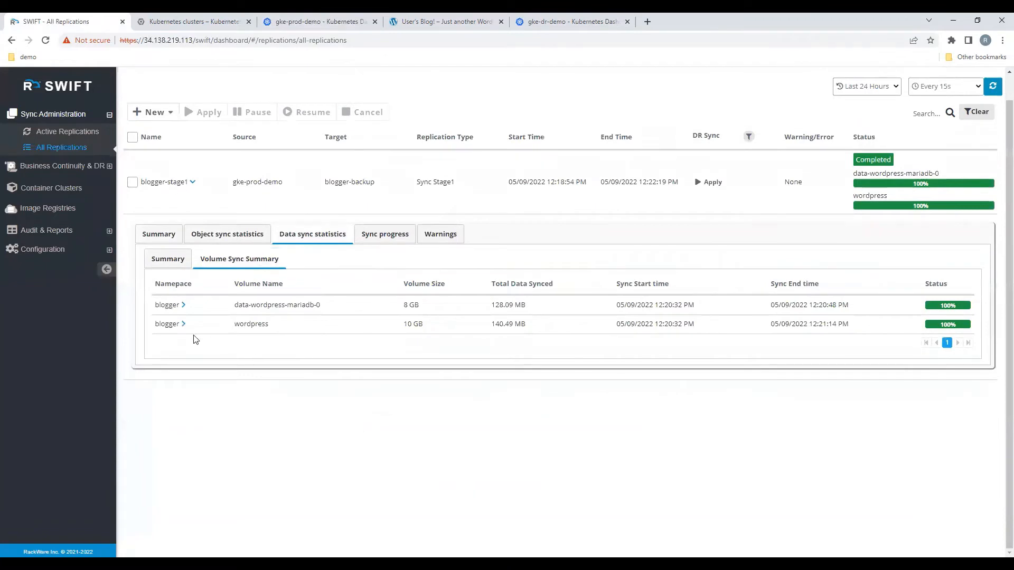
left_click(184, 326)
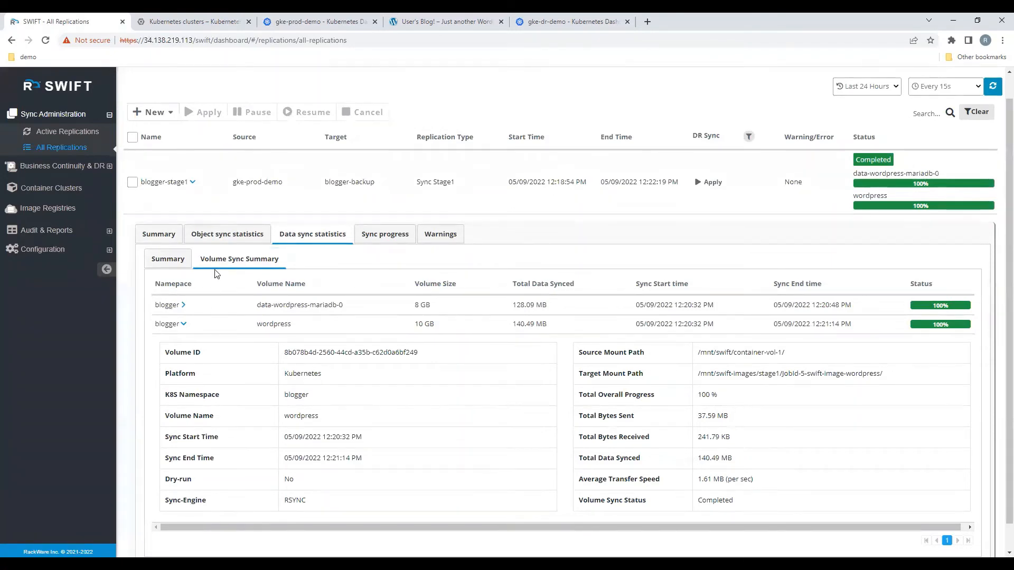
left_click(160, 238)
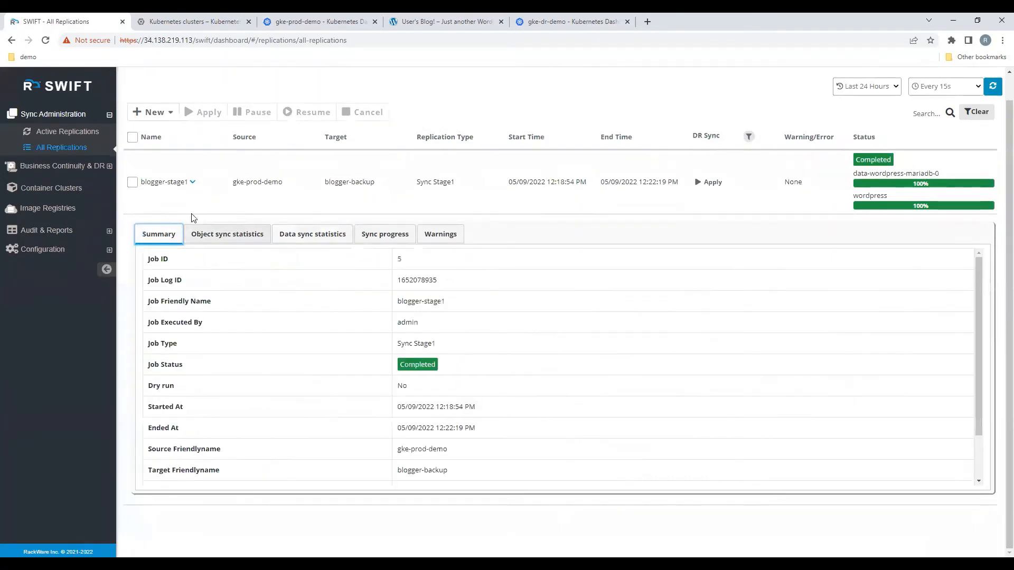
left_click(193, 183)
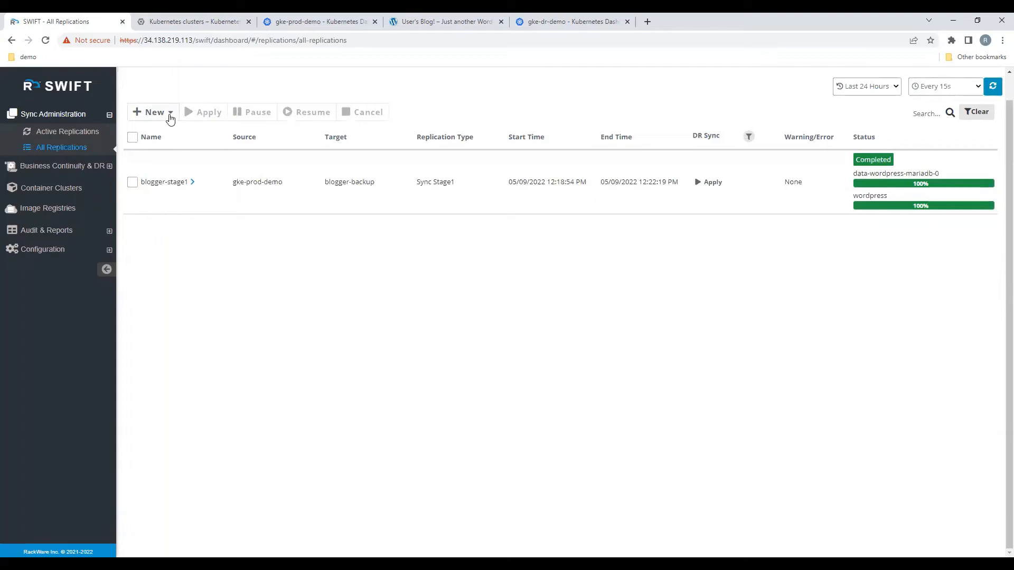
Step: Start a new Stage-2 application replication with storagepool1 and the blogger-backup image group as its source
left_click(170, 115)
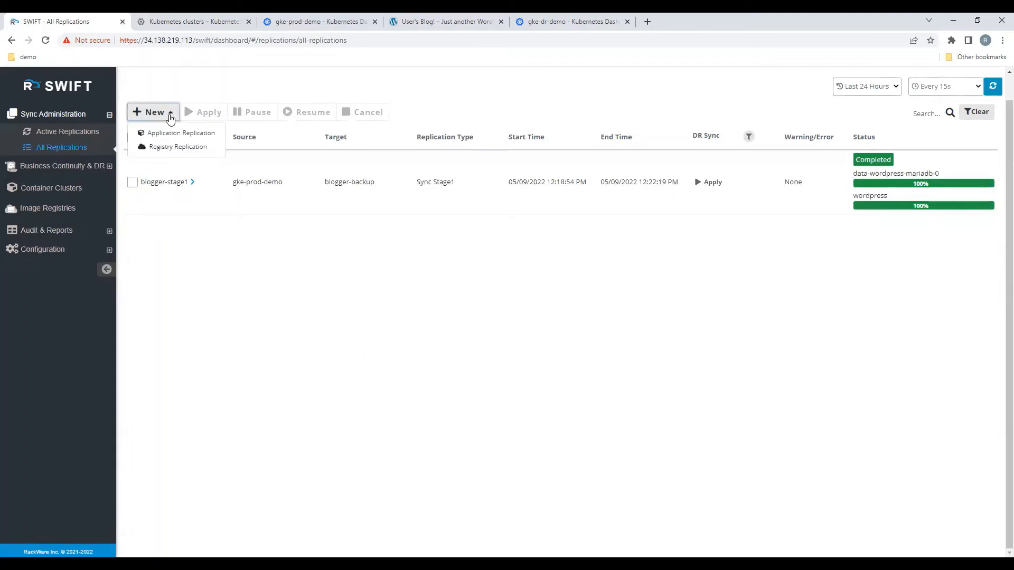
left_click(170, 131)
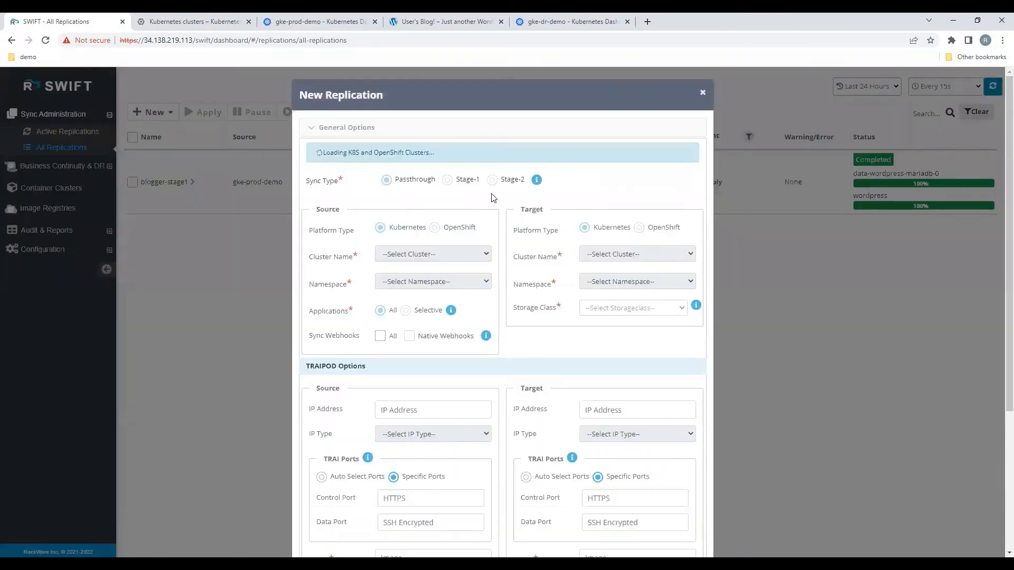
left_click(493, 154)
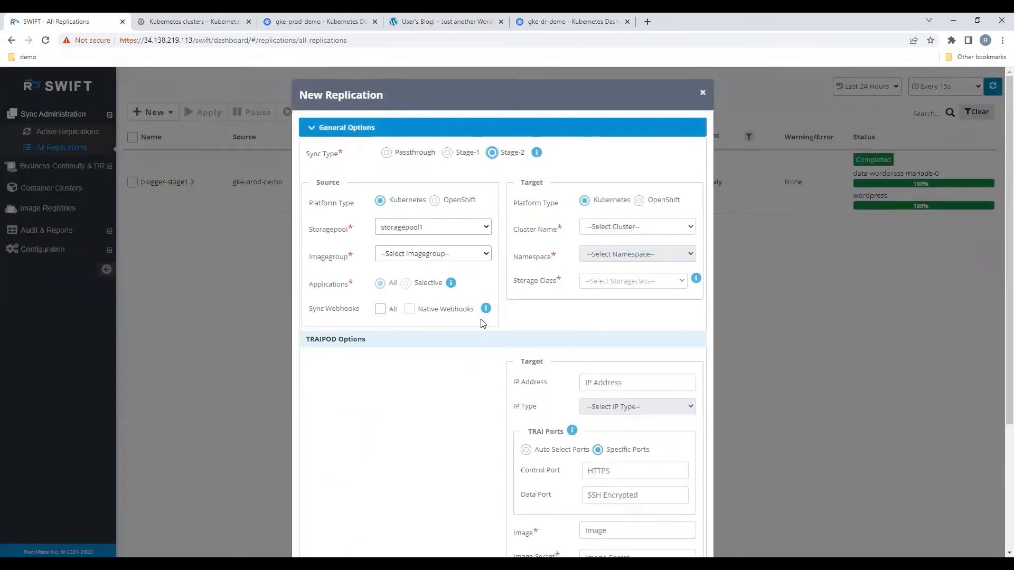
left_click(473, 255)
left_click(434, 294)
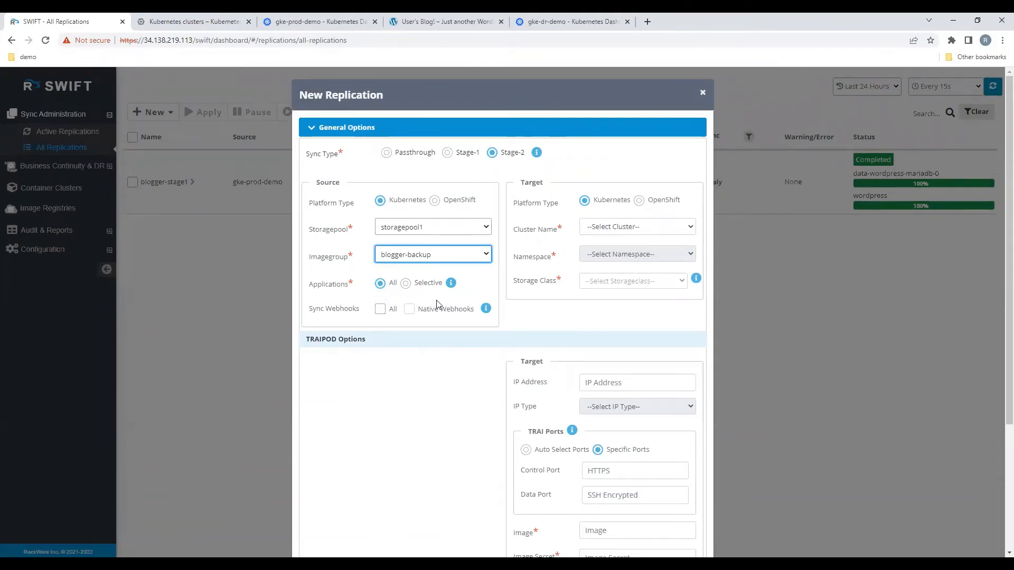
Step: Target the gke-dr-demo cluster's blogger namespace in zone US-EAST1-C, keeping the standard (Default) storage class
left_click(636, 231)
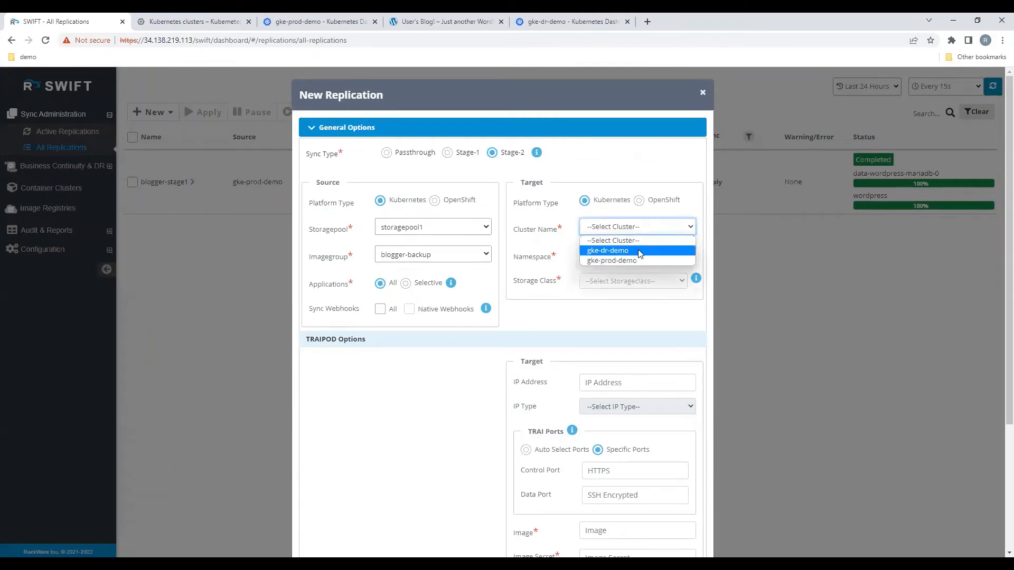
left_click(638, 251)
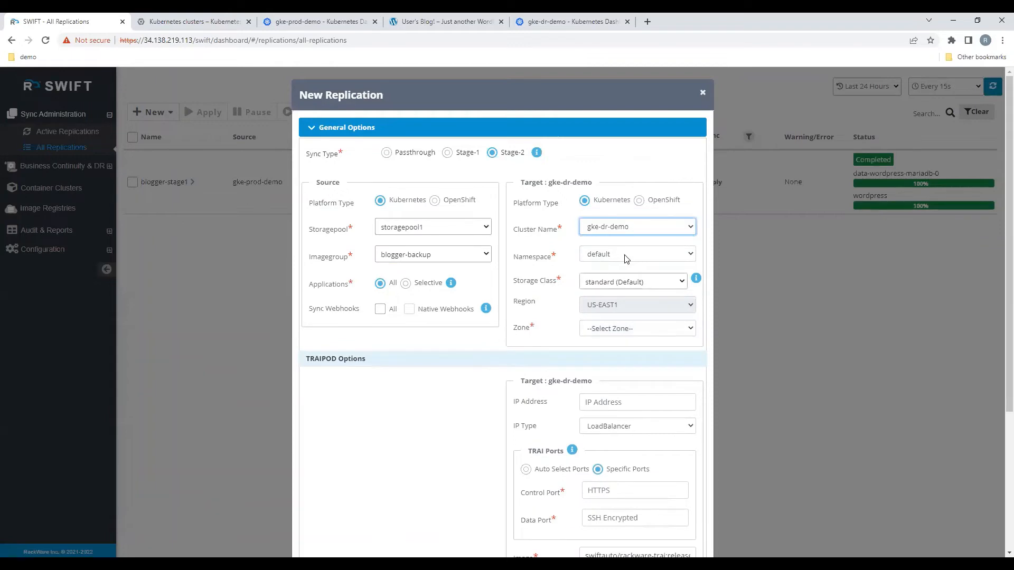
left_click(626, 259)
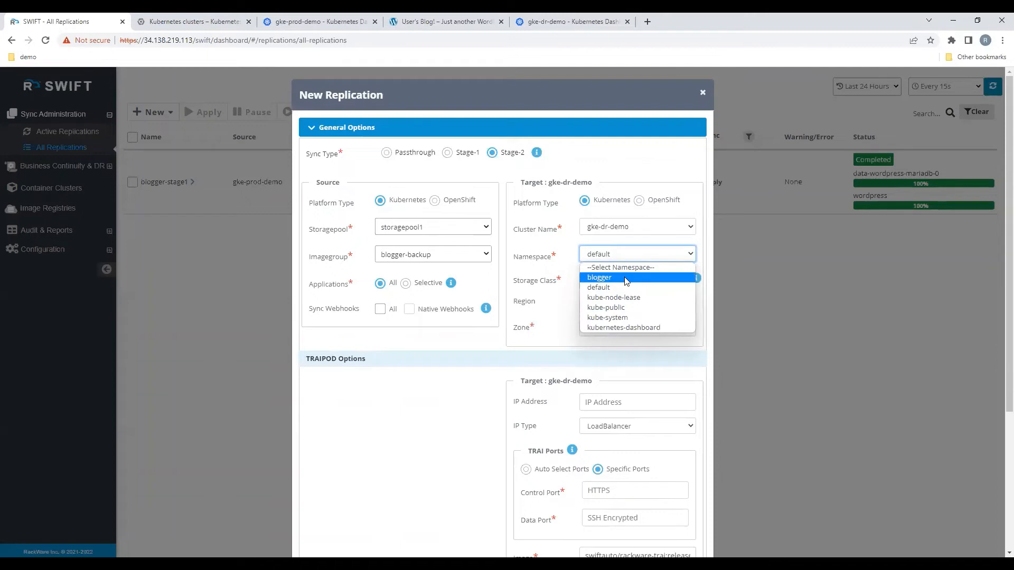
left_click(626, 280)
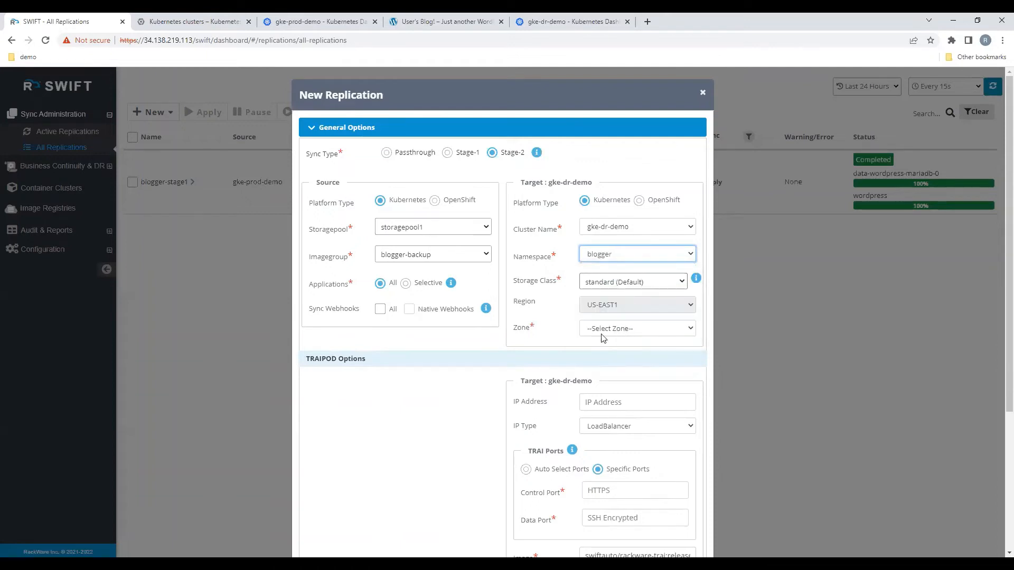
left_click(612, 333)
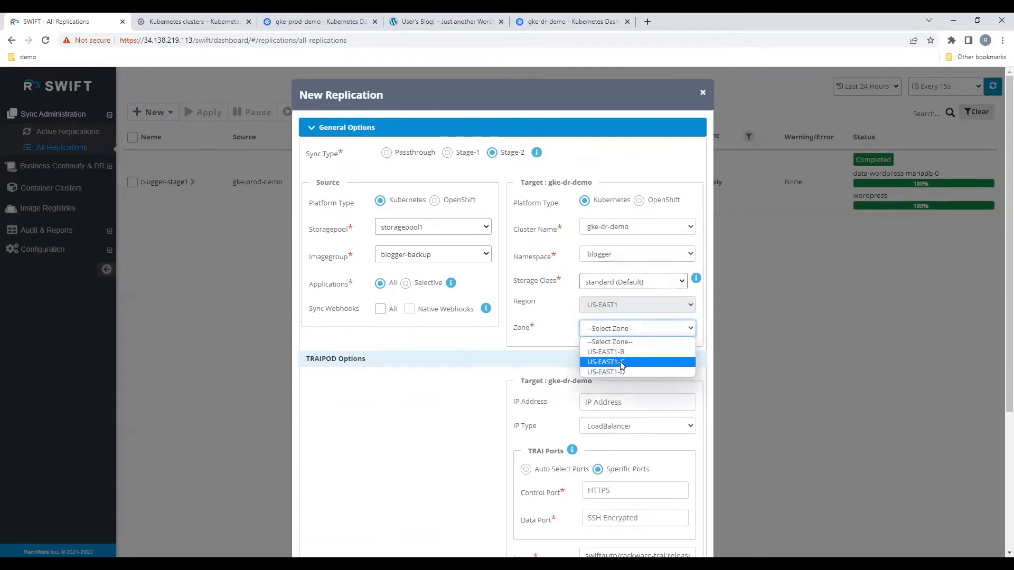
left_click(620, 363)
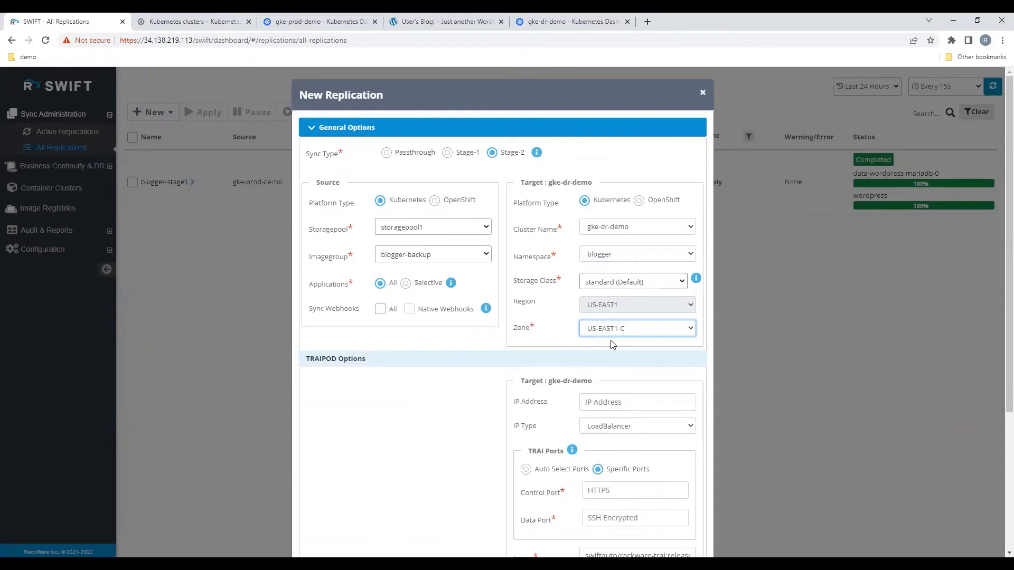
left_click(630, 285)
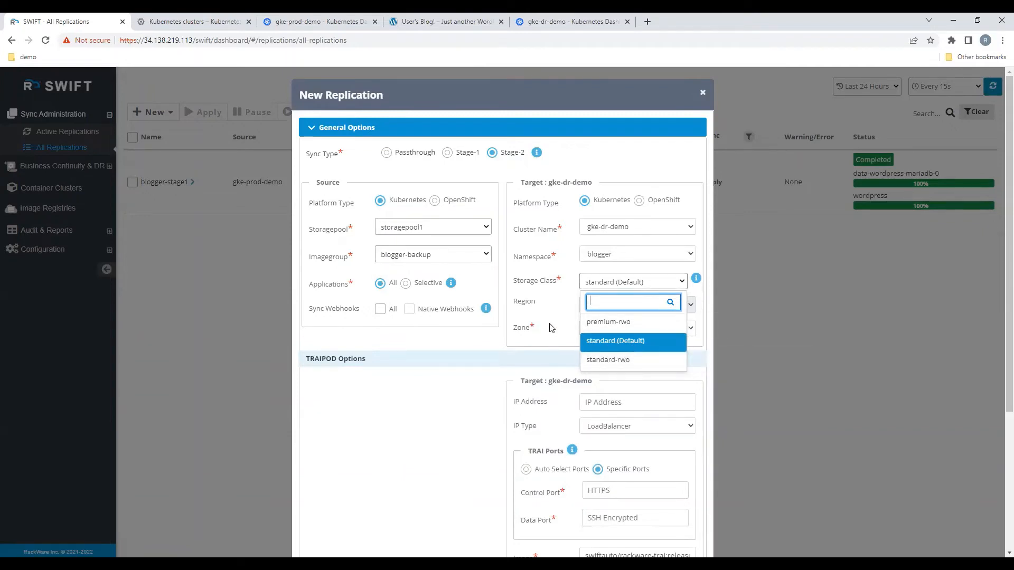
left_click(555, 337)
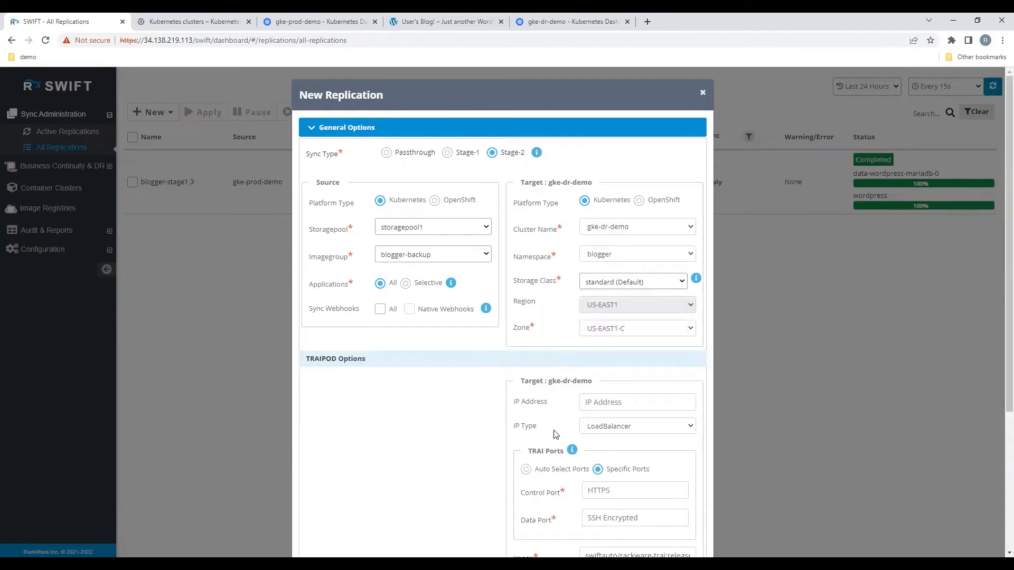
Step: Configure the replication with control port 32147, data port 32148 and job name blogger-stage2, and submit it
scroll(554, 430, "down", 3)
left_click(393, 495)
type("2")
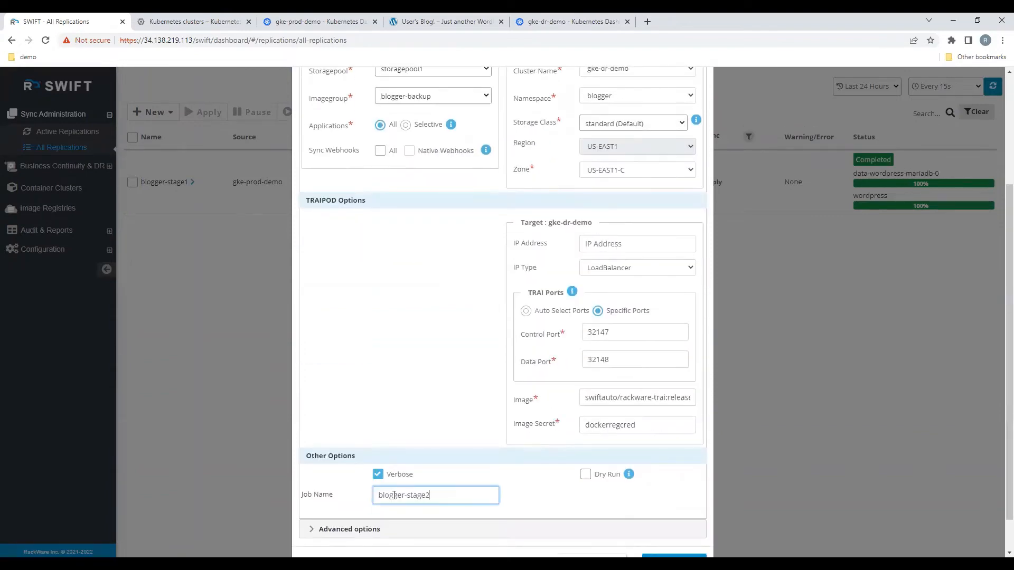
scroll(559, 511, "down", 1)
left_click(688, 525)
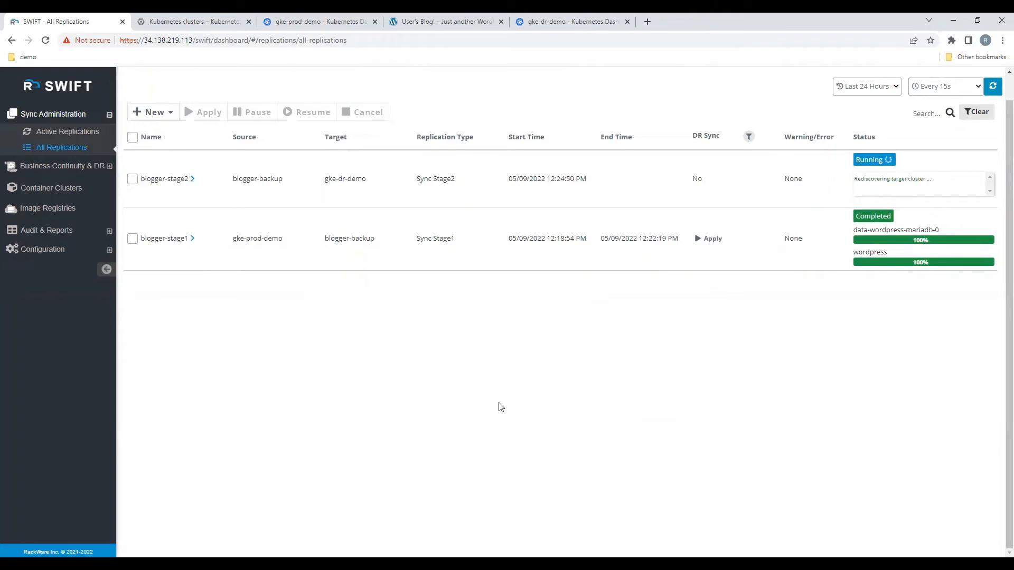
Step: Examine the blogger namespace's workloads, persistent volume claims, persistent volumes and pods in the gke-dr-demo Kubernetes dashboard
left_click(555, 22)
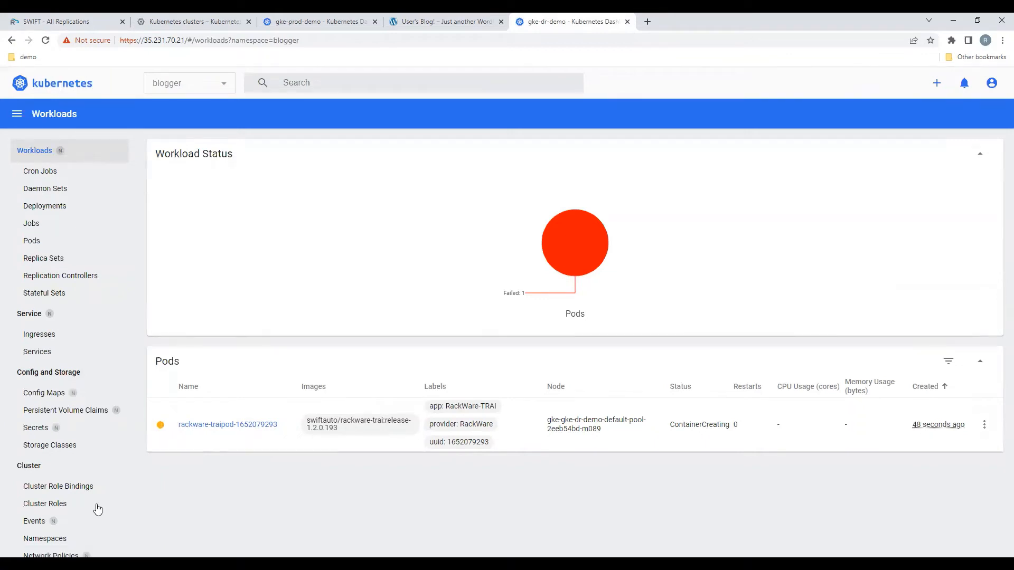
scroll(85, 490, "down", 2)
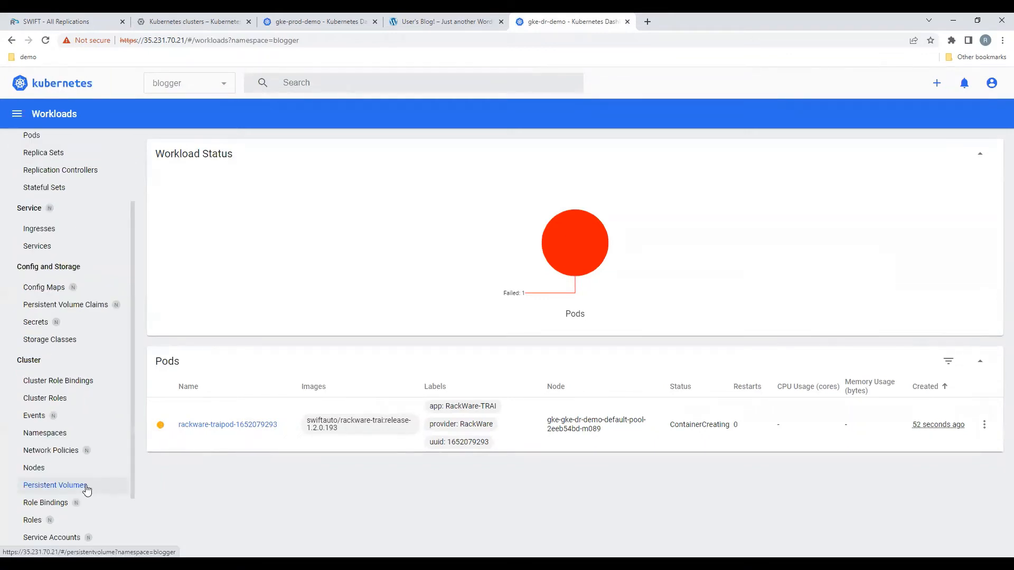
left_click(87, 491)
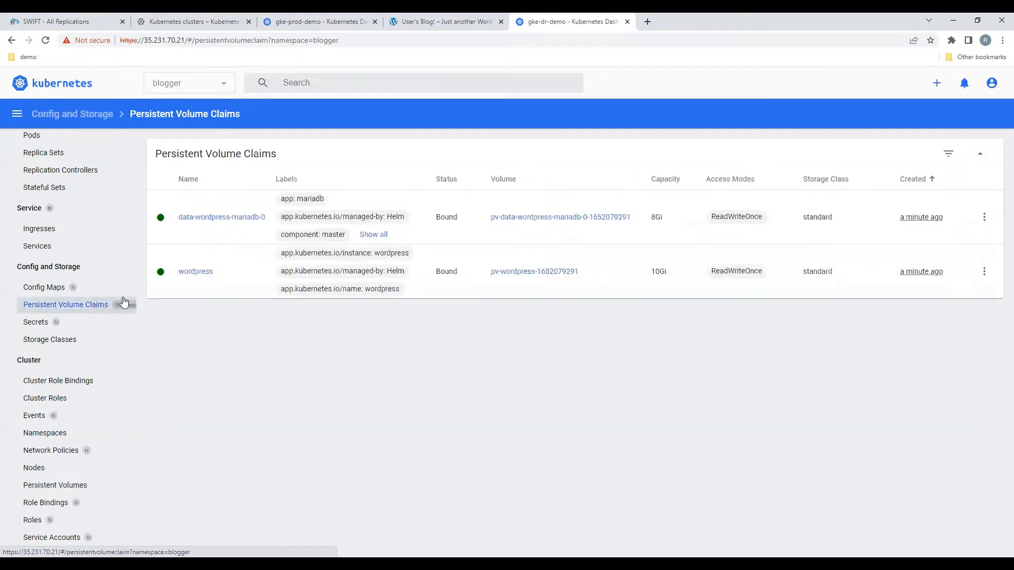
left_click(86, 488)
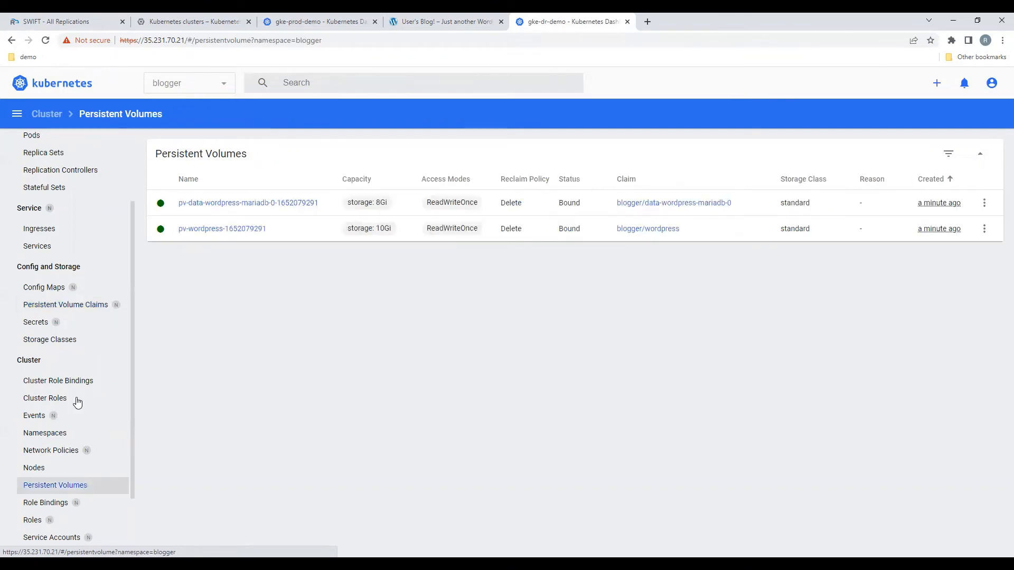
scroll(55, 254, "up", 2)
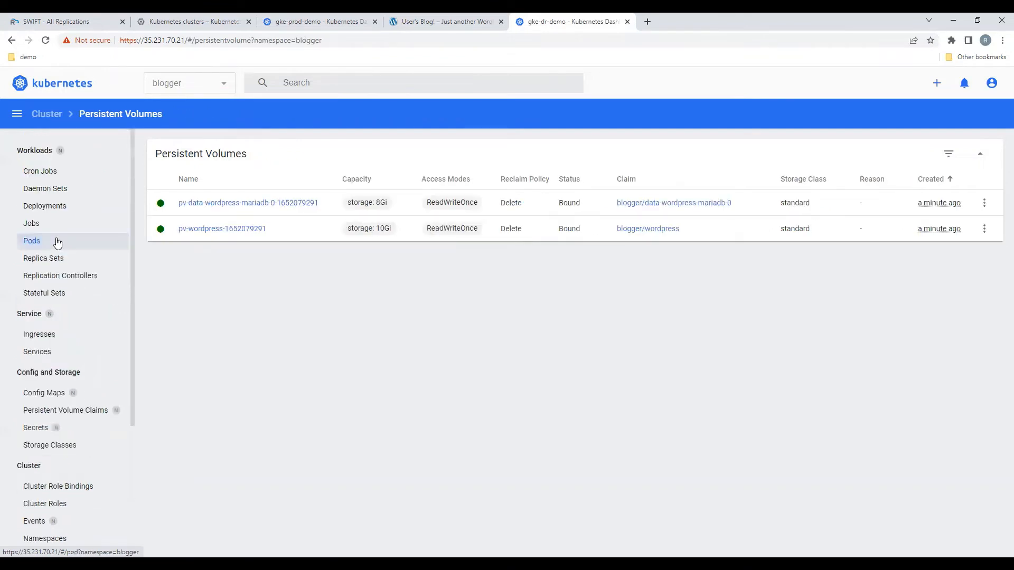
left_click(84, 245)
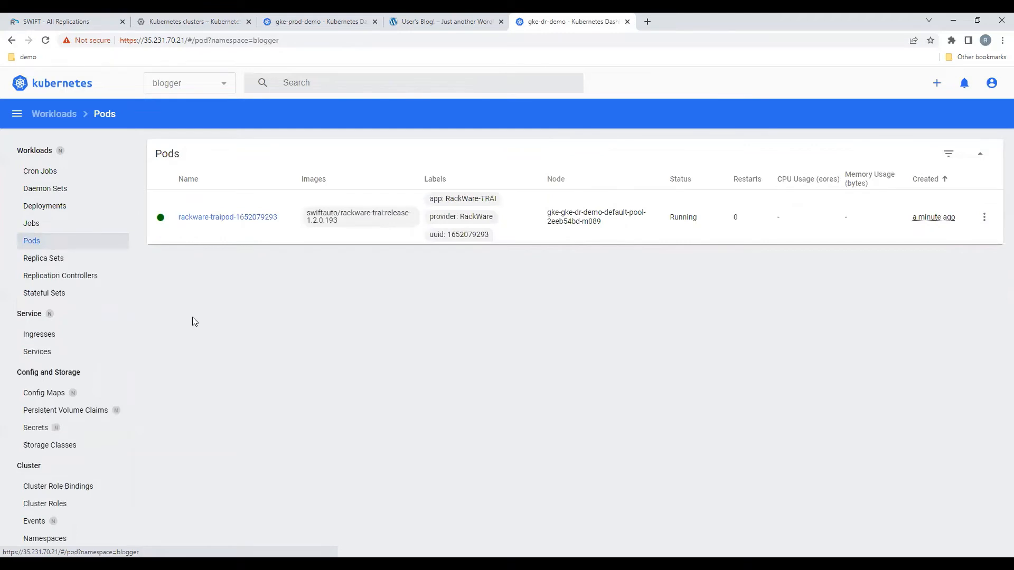
Step: Check the replication in SWIFT and examine the blogger deployments, pods, replica sets and stateful sets in the gke-dr-demo Kubernetes dashboard
left_click(70, 20)
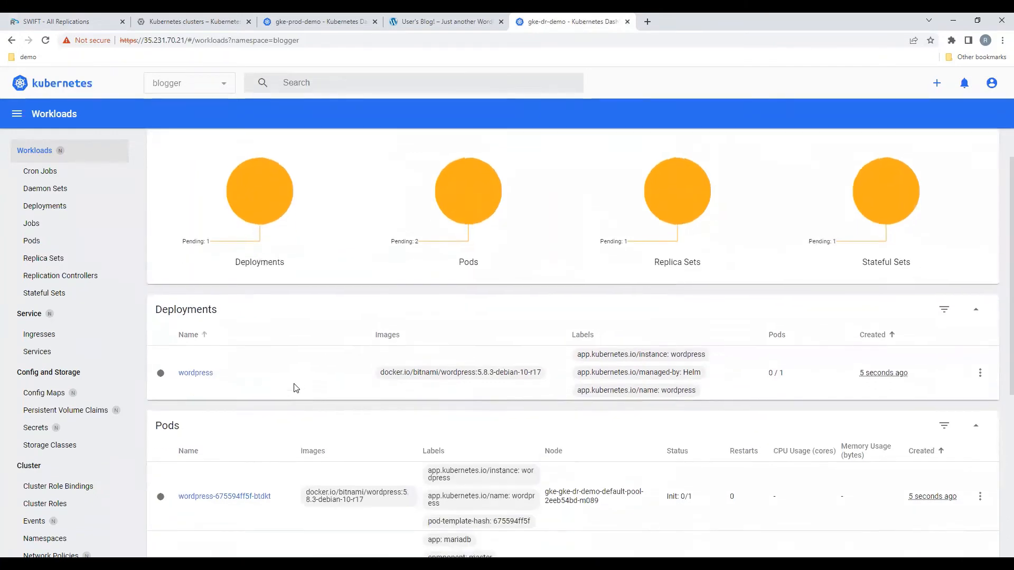
scroll(295, 389, "down", 6)
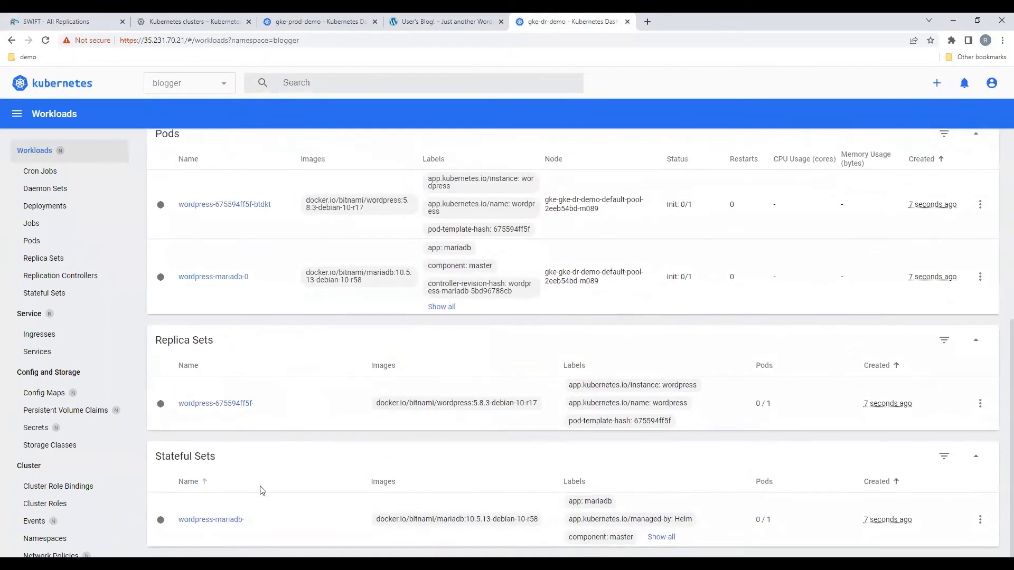
scroll(259, 518, "up", 6)
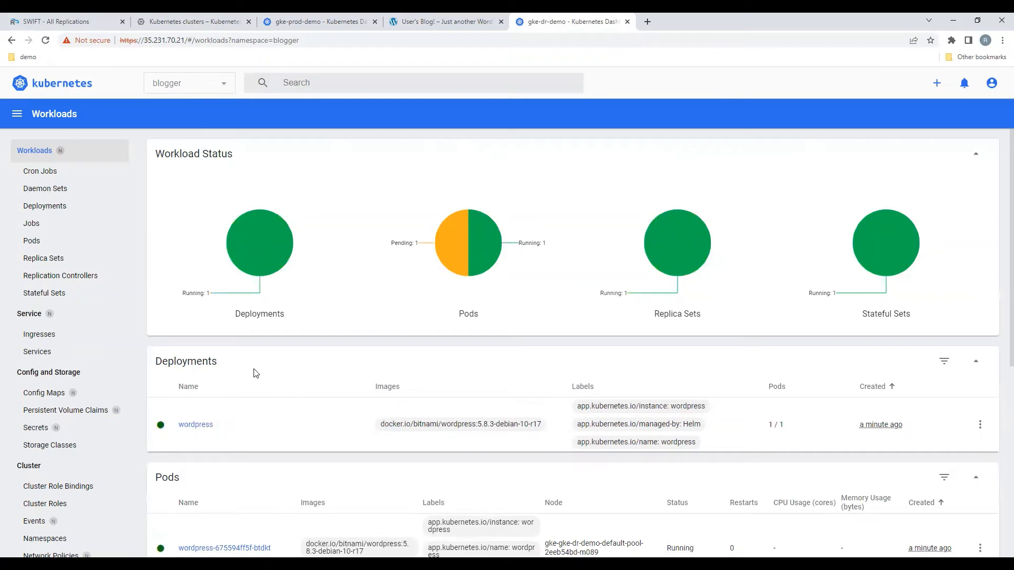
scroll(255, 373, "down", 3)
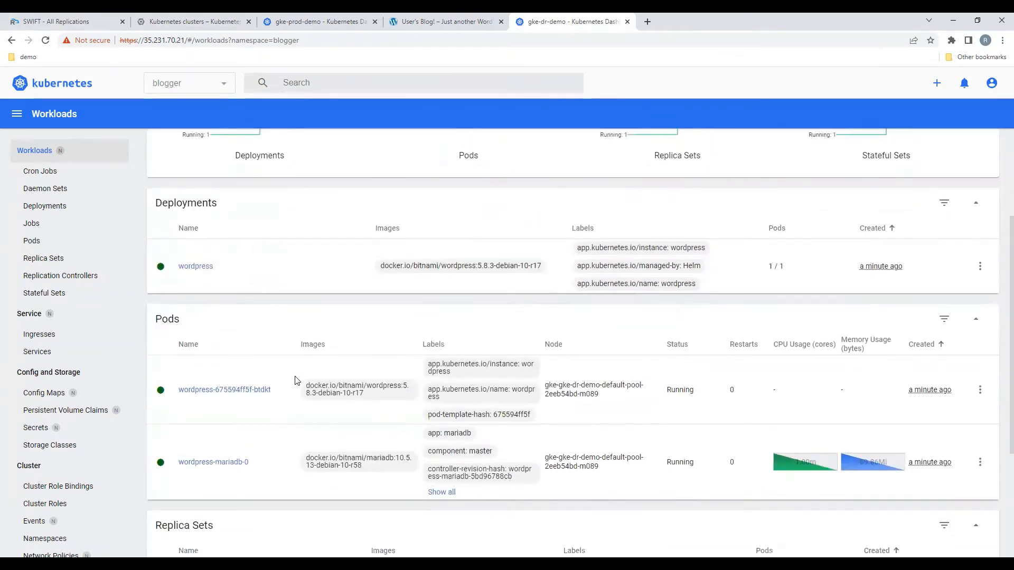
scroll(297, 381, "down", 3)
scroll(297, 380, "down", 1)
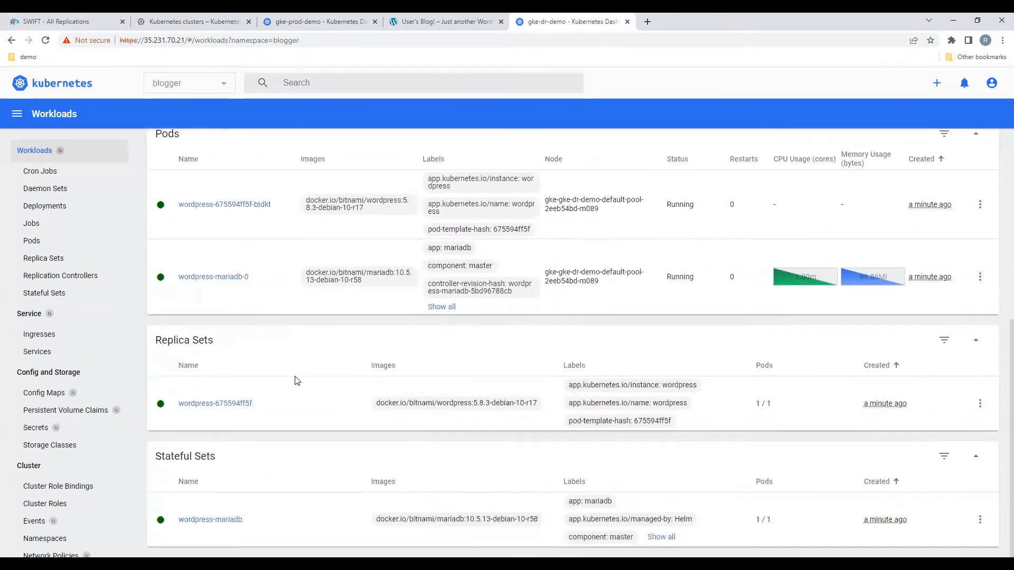
scroll(297, 381, "up", 7)
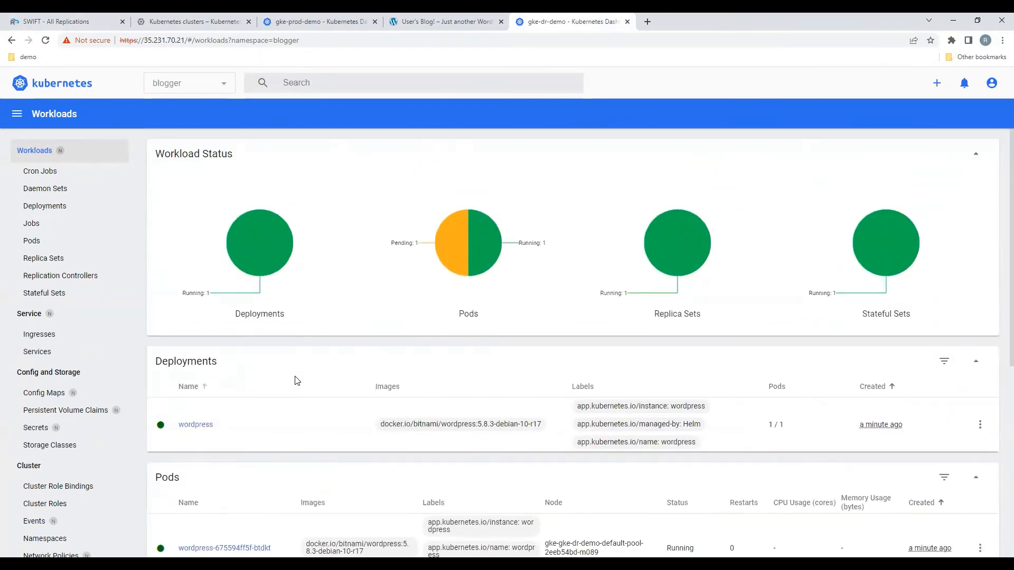
Step: Examine the blogger namespace's deployments, pods, config maps, persistent volume claims and secrets in the gke-dr-demo Kubernetes dashboard
scroll(297, 381, "down", 1)
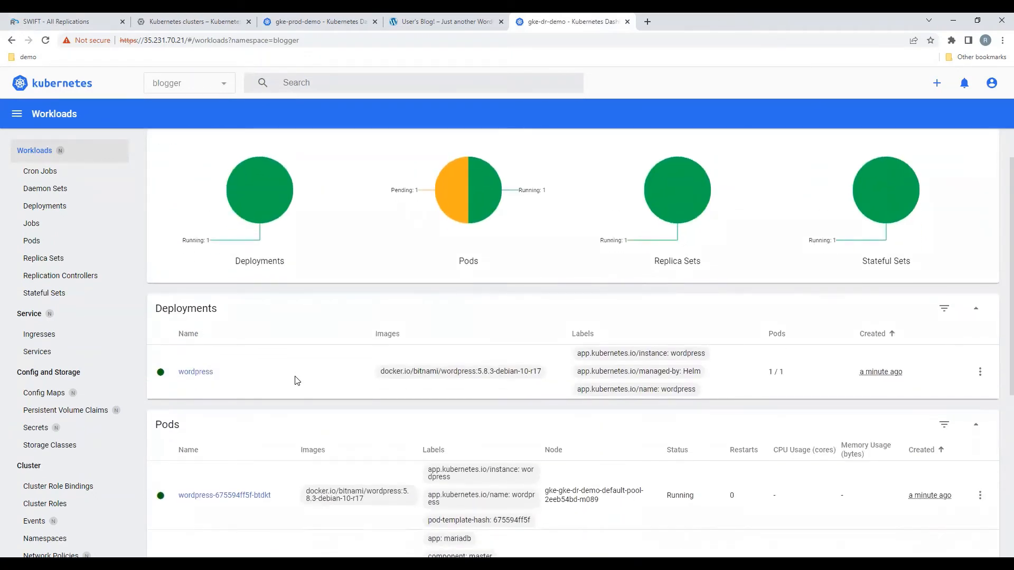
scroll(297, 380, "down", 2)
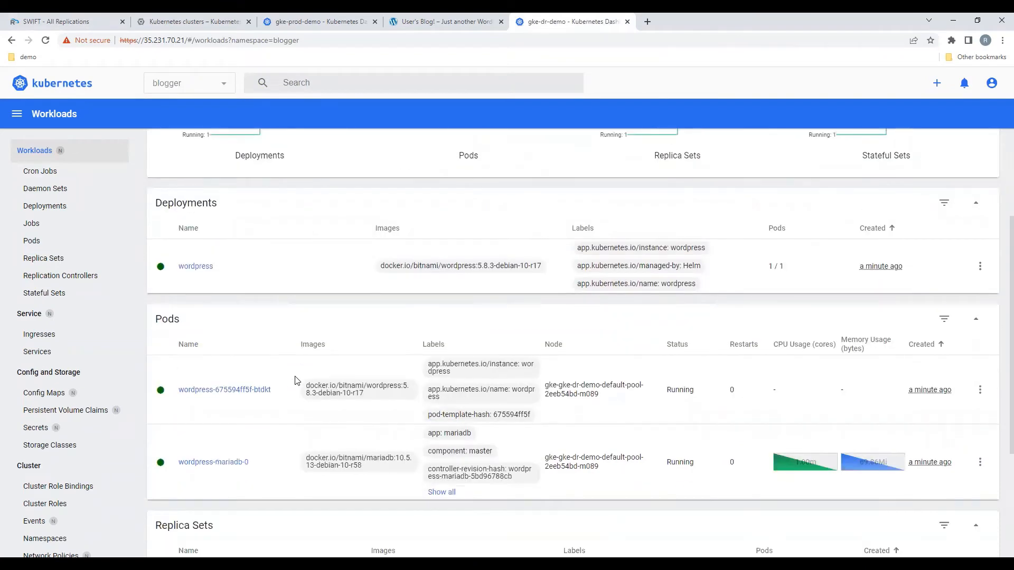
scroll(296, 381, "up", 3)
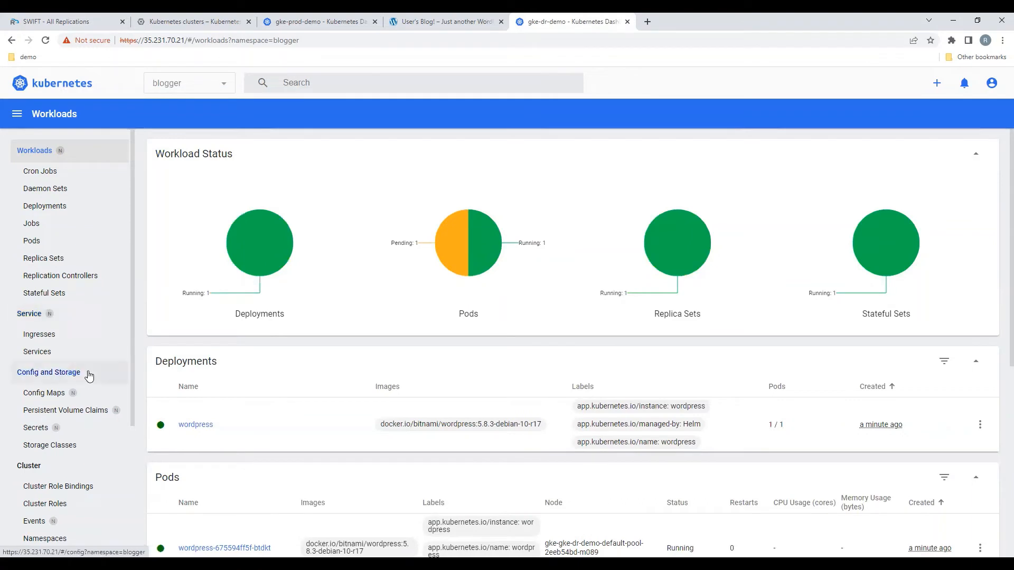
left_click(89, 375)
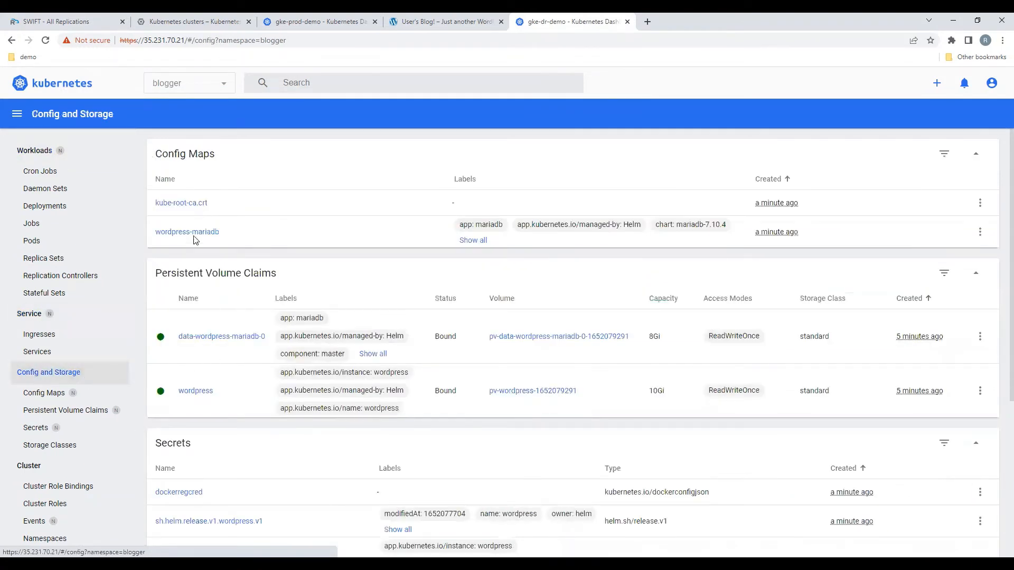
scroll(200, 241, "down", 1)
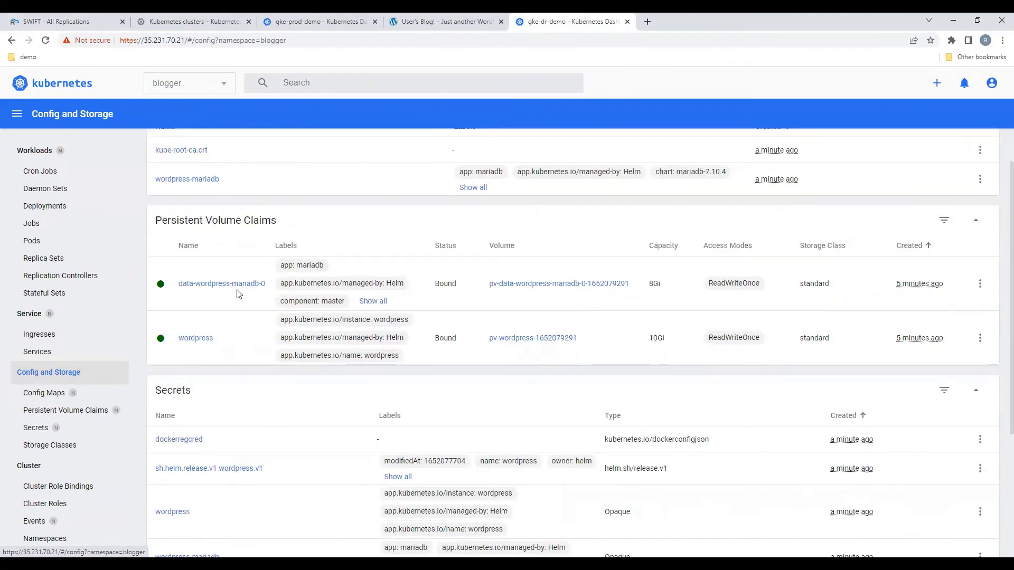
scroll(237, 351, "down", 2)
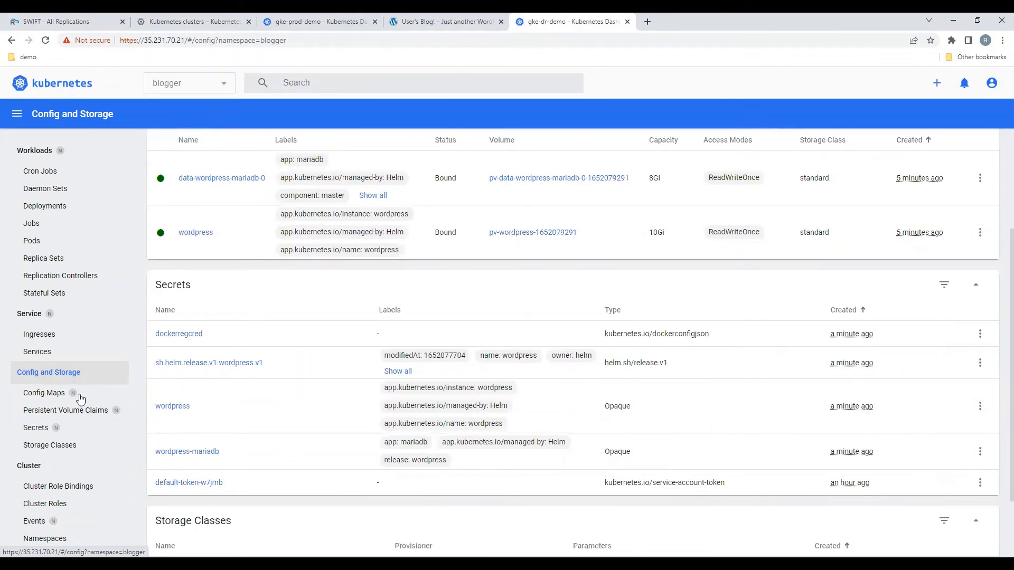
left_click(85, 153)
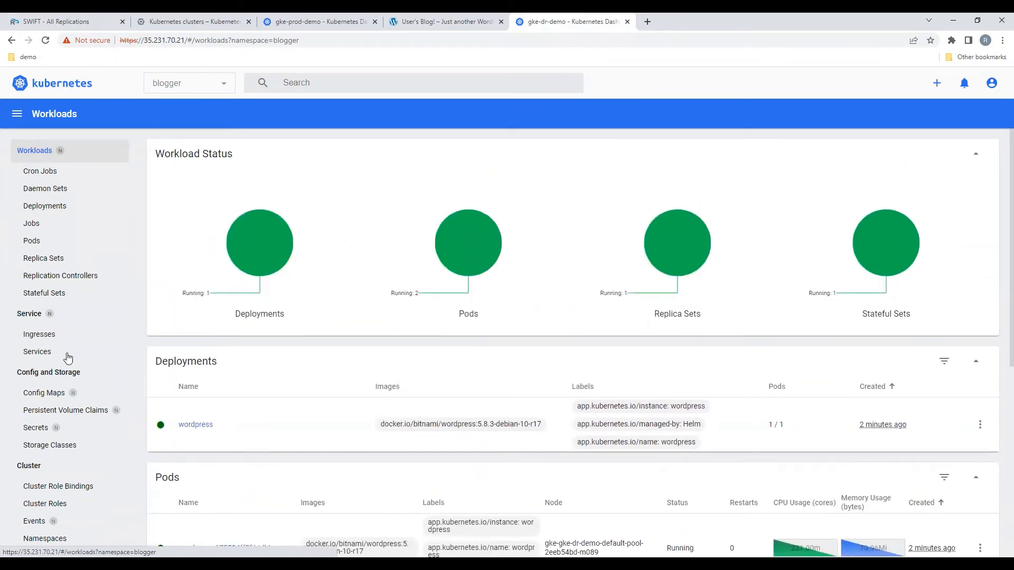
Step: Check the replications in SWIFT and open the replicated WordPress site from the gke-dr-demo wordpress service's port 80 external endpoint
left_click(64, 21)
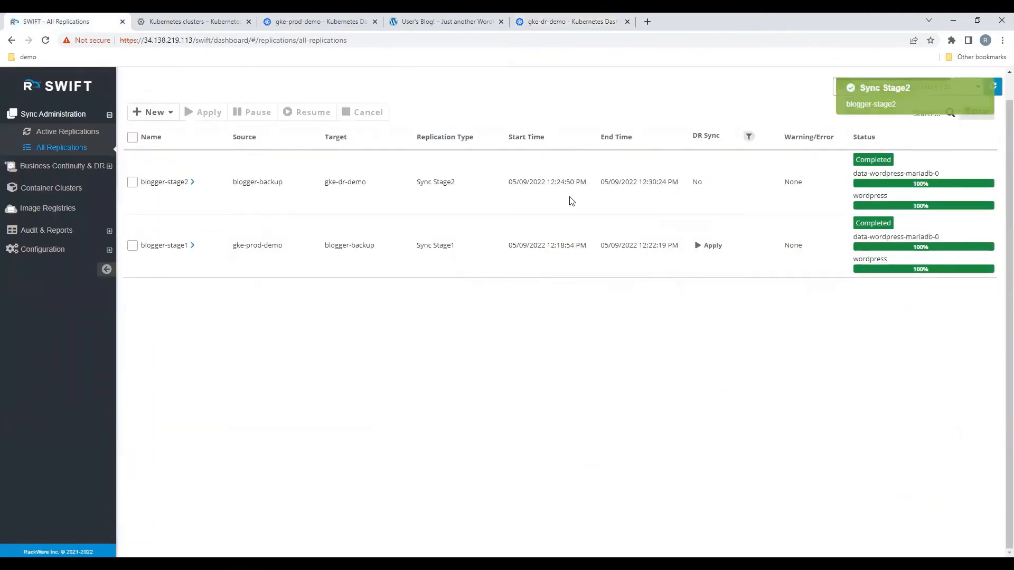
left_click(560, 21)
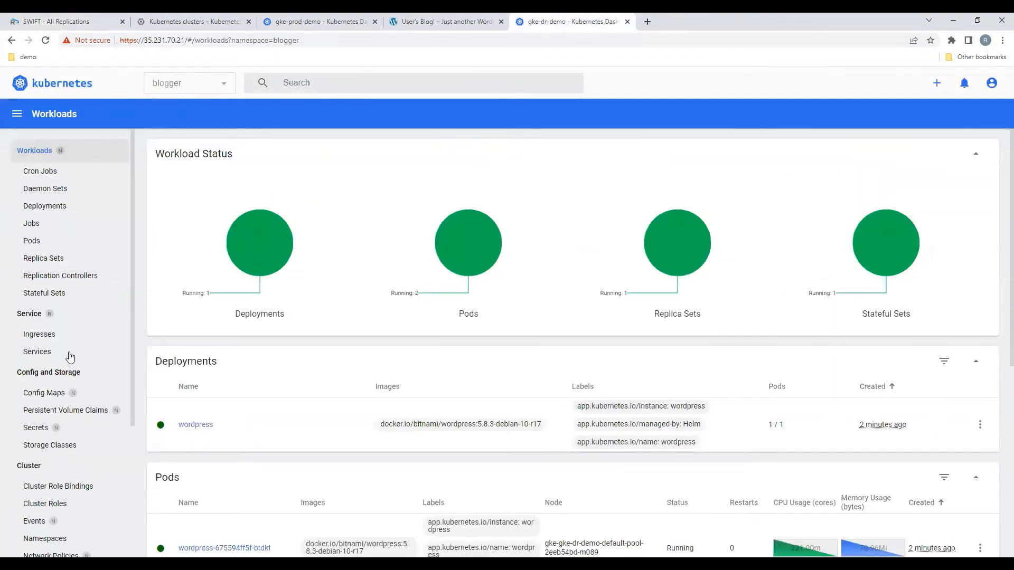
left_click(72, 319)
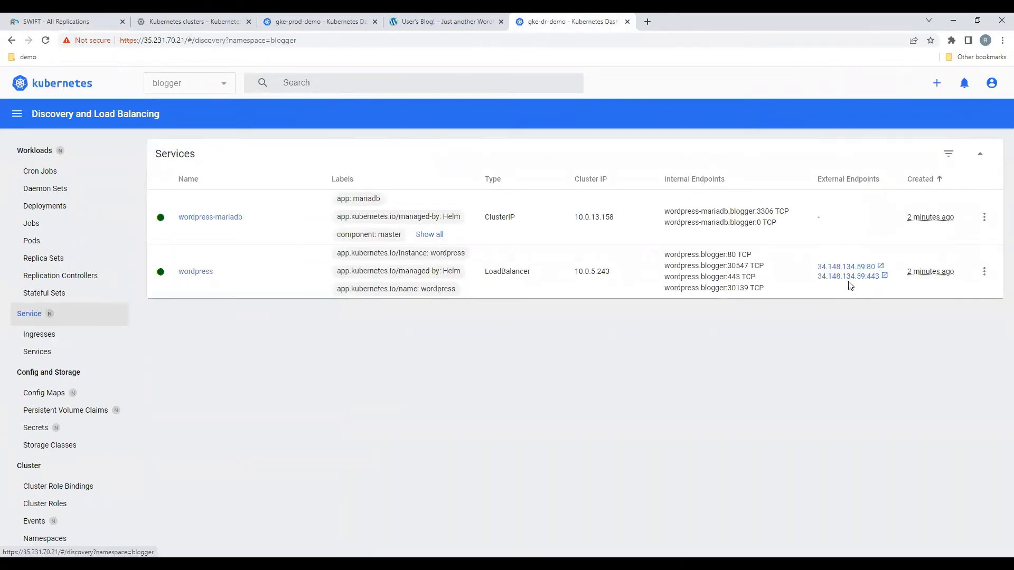
left_click(869, 268)
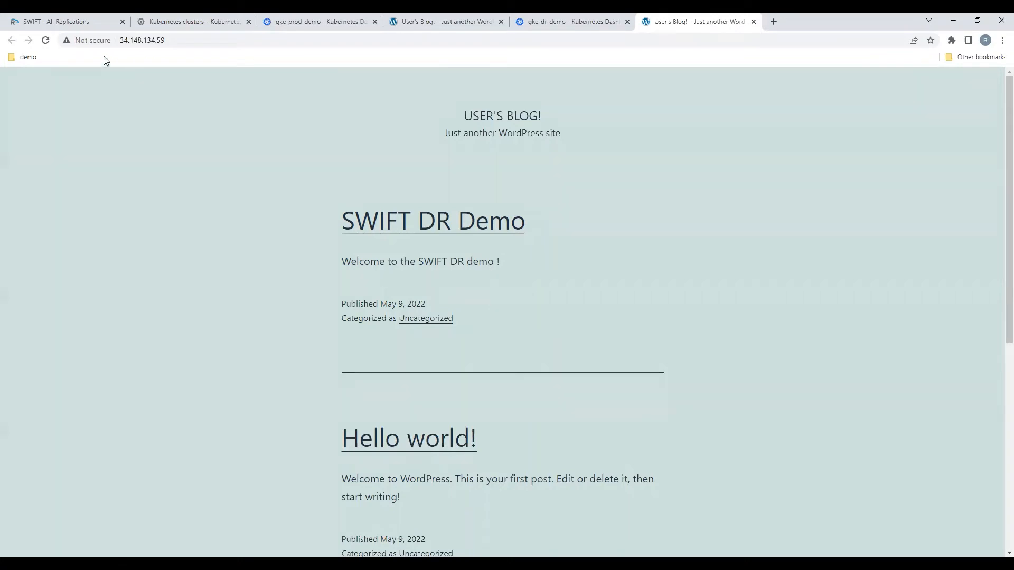
Step: Switch to SWIFT and start a new DR policy with the Stage1+2 sync type
left_click(79, 20)
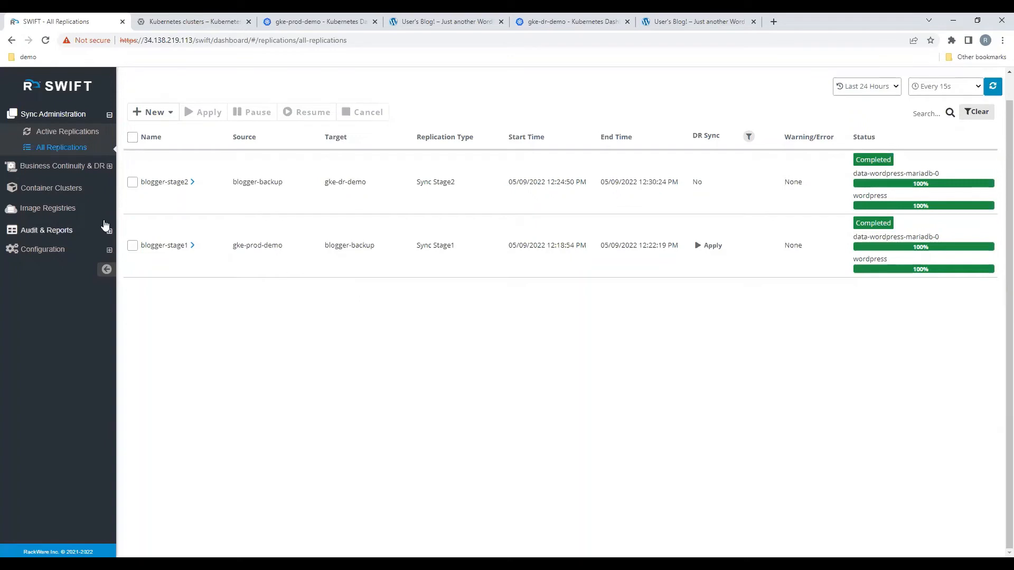
left_click(61, 161)
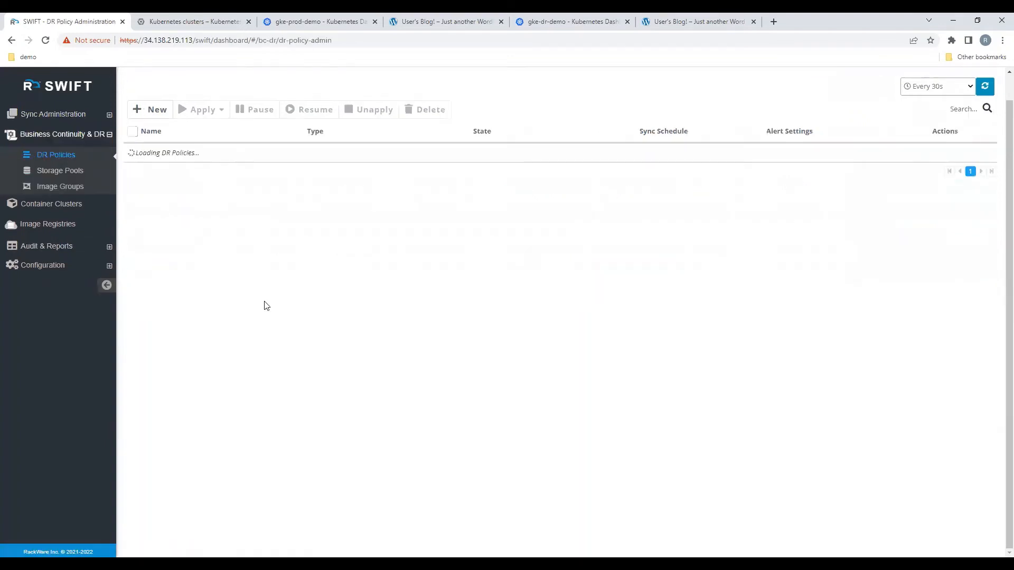
left_click(158, 110)
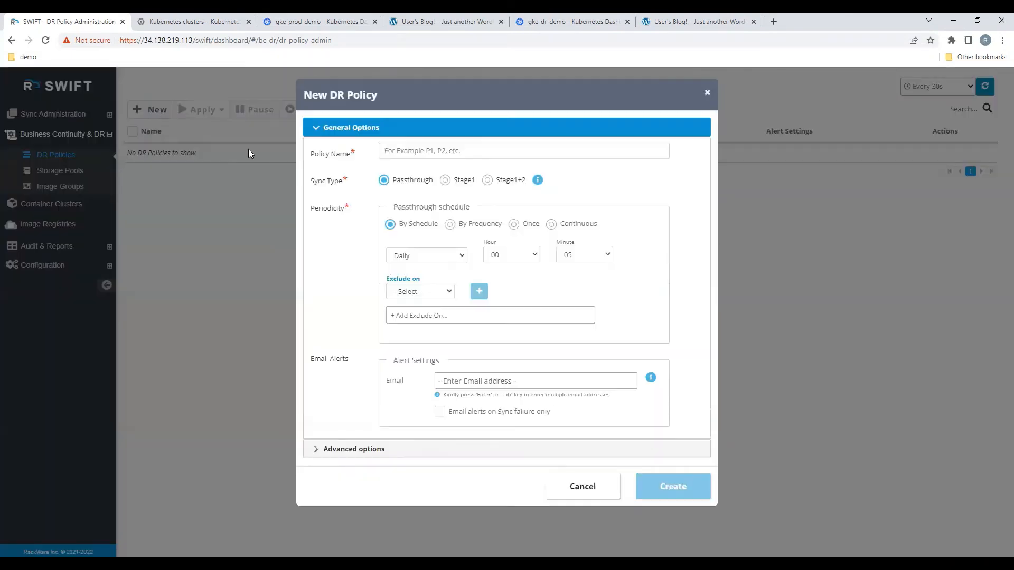
left_click(487, 180)
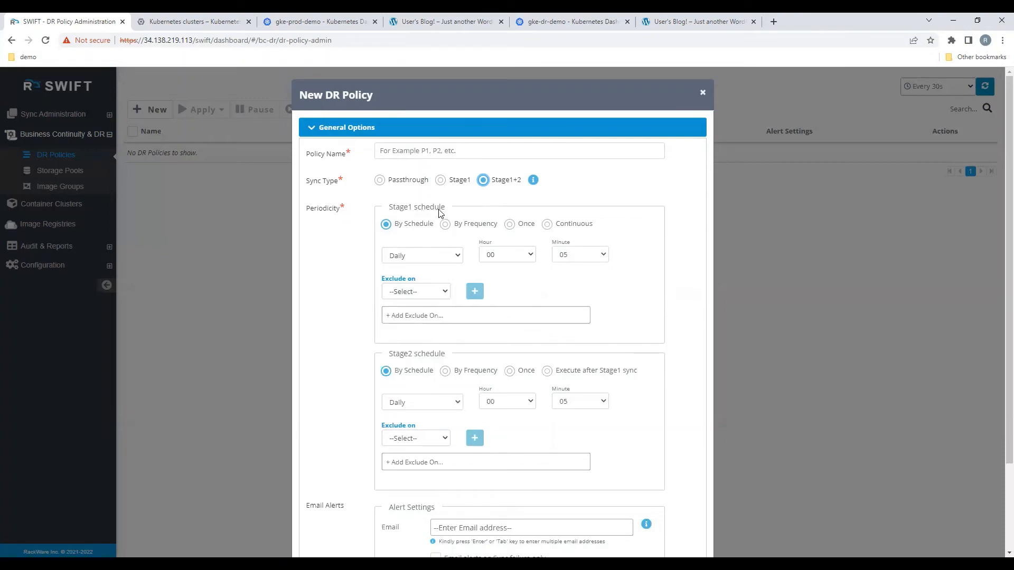
Step: Examine the Stage1 periodicity options for the schedule with excluded days, the frequency units and the one-time start
left_click(450, 255)
left_click(500, 291)
left_click(433, 292)
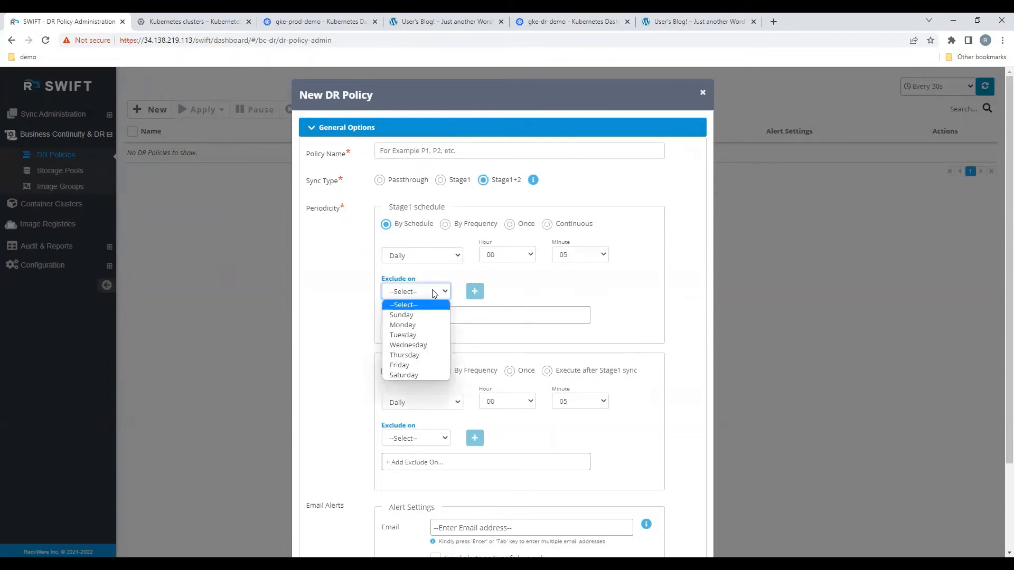
left_click(520, 278)
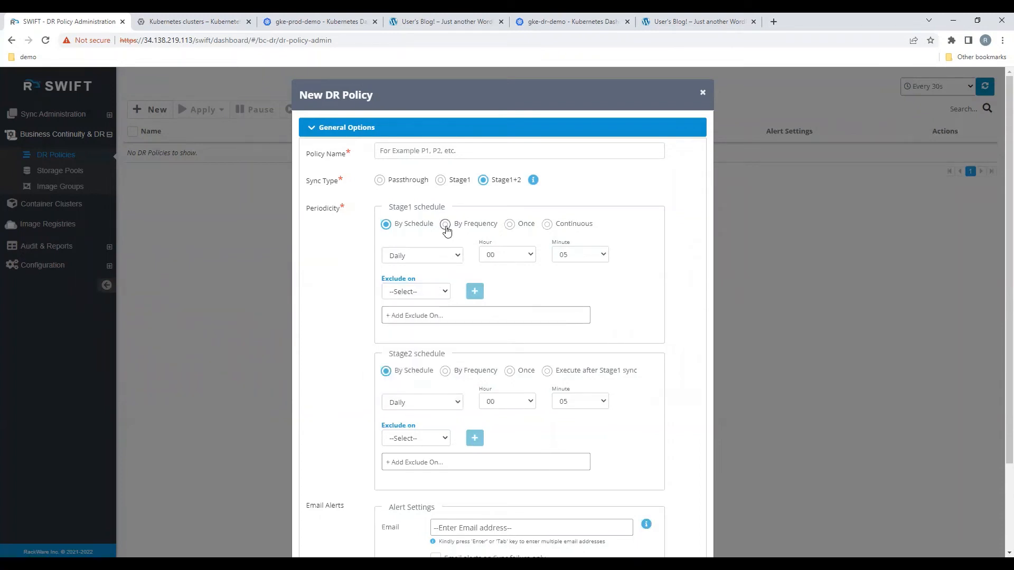
left_click(445, 225)
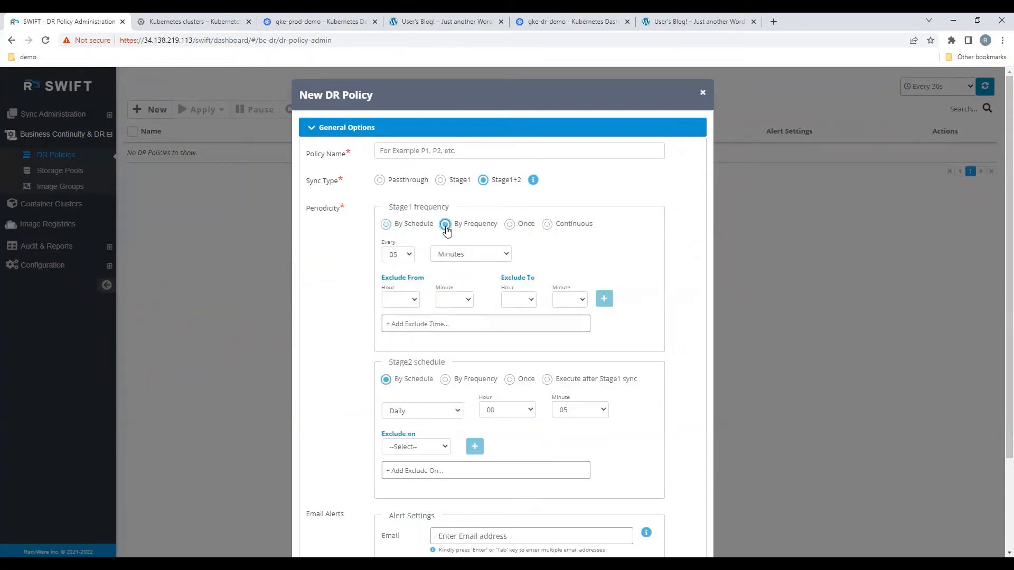
left_click(463, 255)
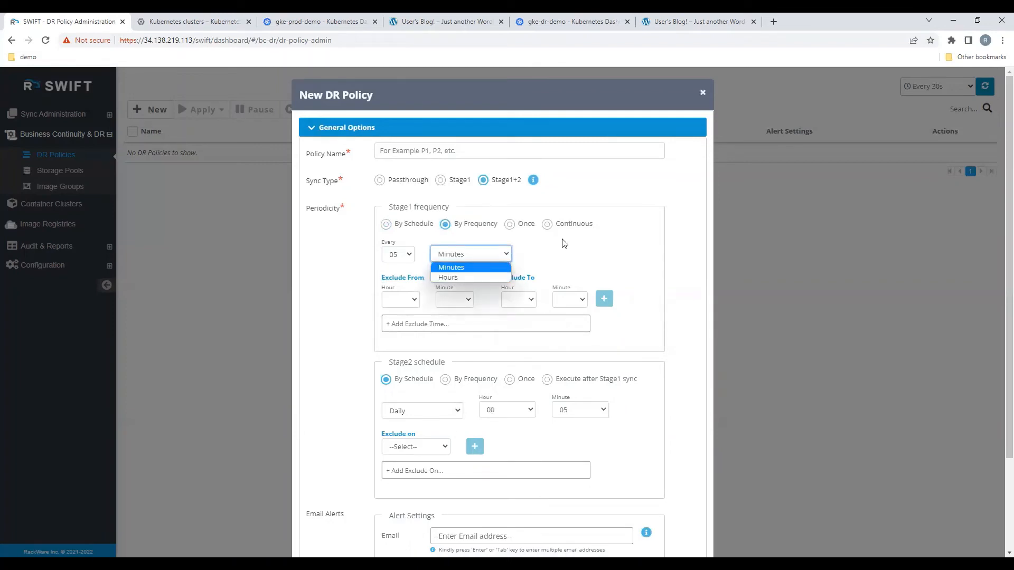
left_click(509, 224)
left_click(549, 247)
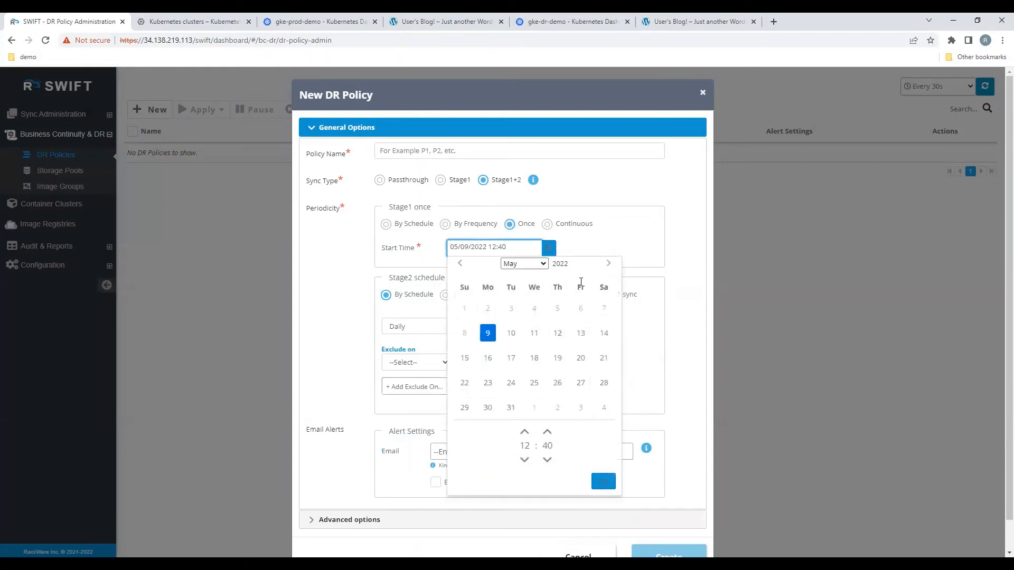
left_click(610, 242)
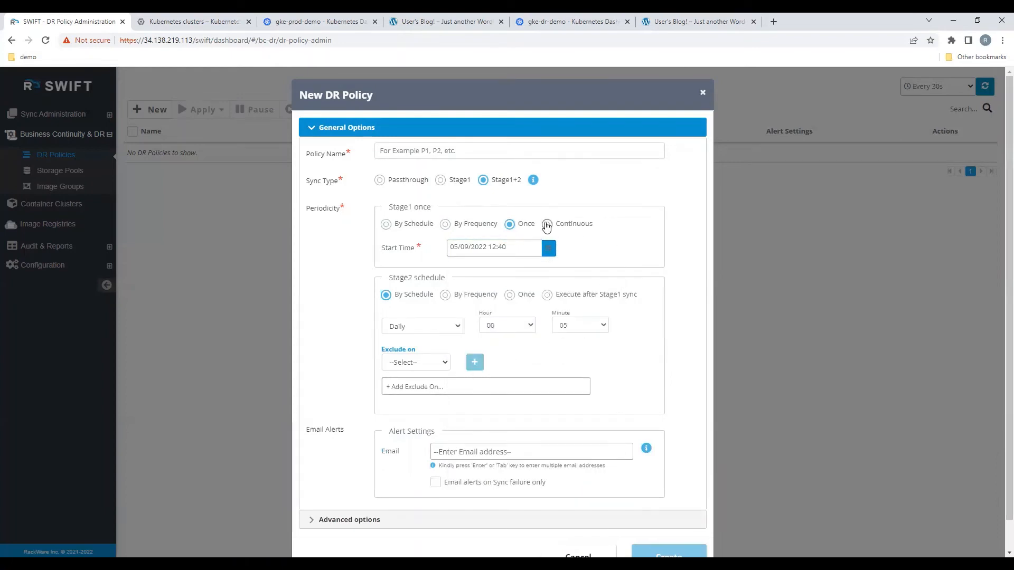
Step: Set the Stage1 sync to run by frequency every 15 minutes and name the policy fifteenMinPolicy
left_click(445, 225)
left_click(411, 256)
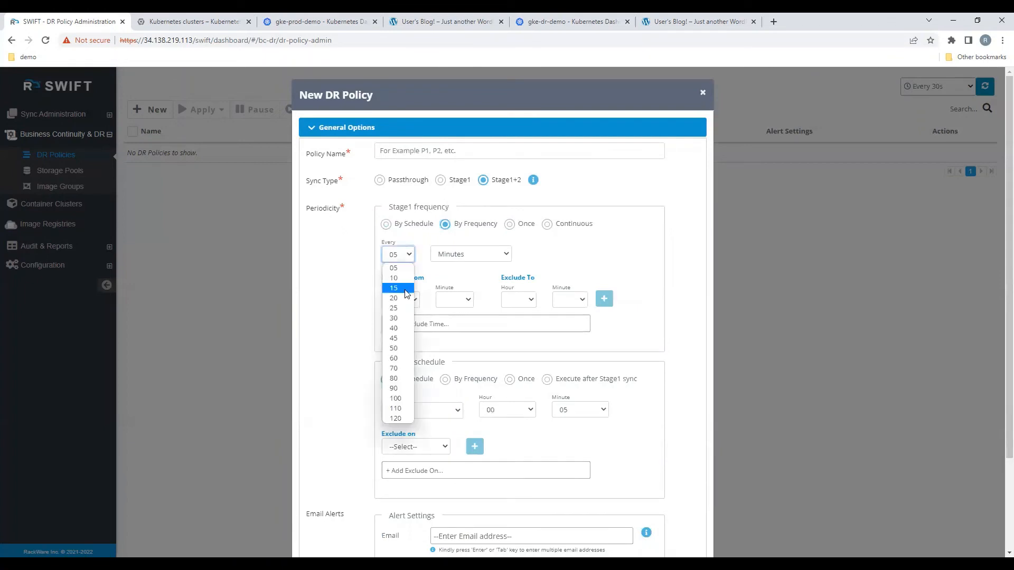
left_click(406, 294)
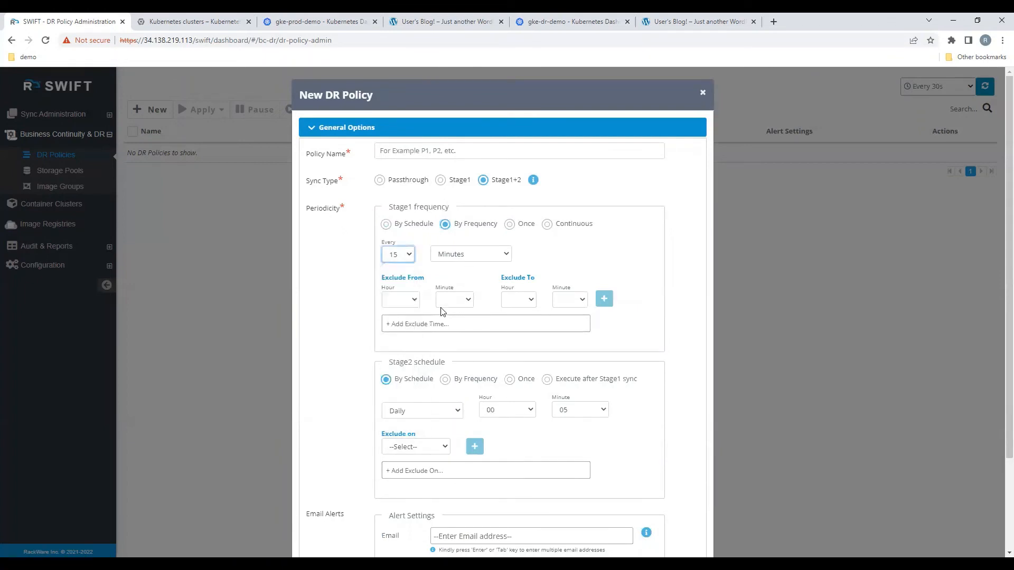
left_click(422, 151)
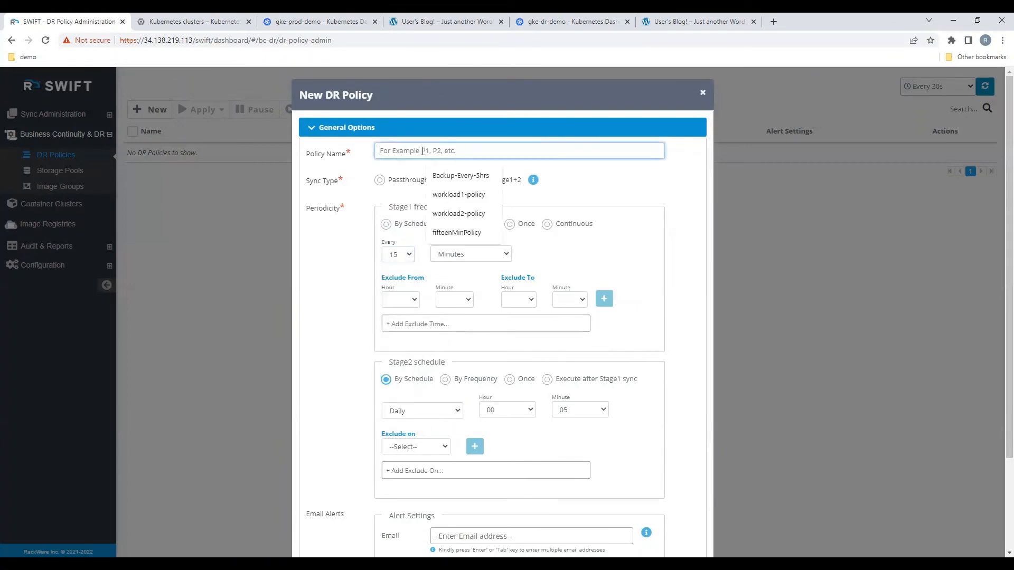
type("fifteenMinPolicy")
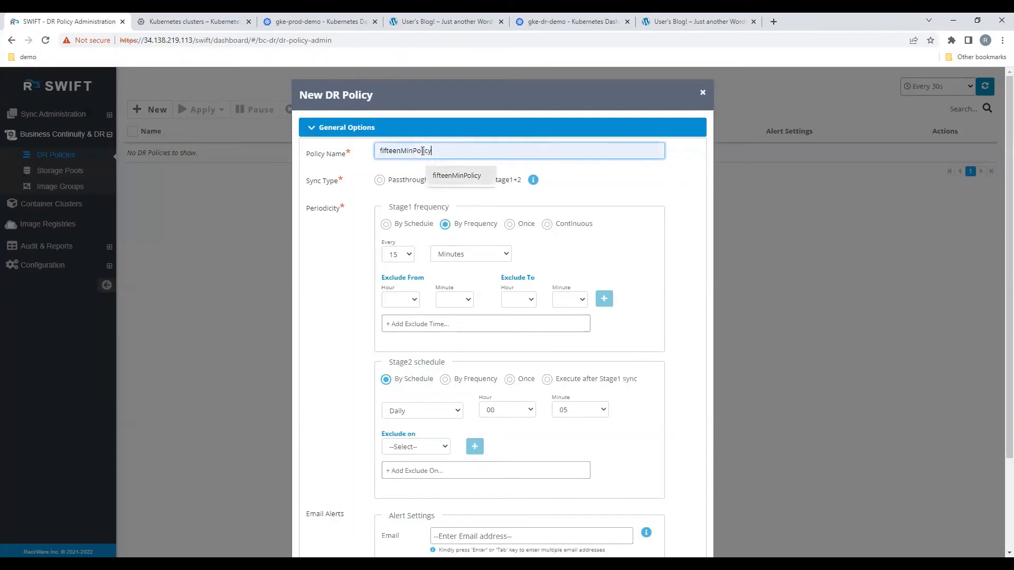
left_click(457, 175)
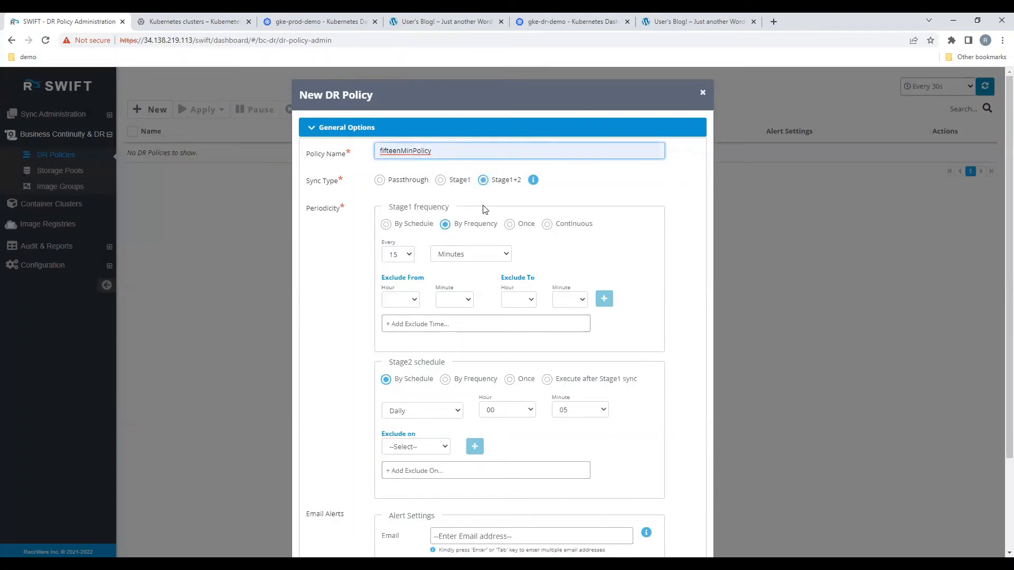
Step: Set Stage2 to execute after the Stage1 sync and add the recipient's e-mail address to the alert settings
scroll(502, 370, "down", 3)
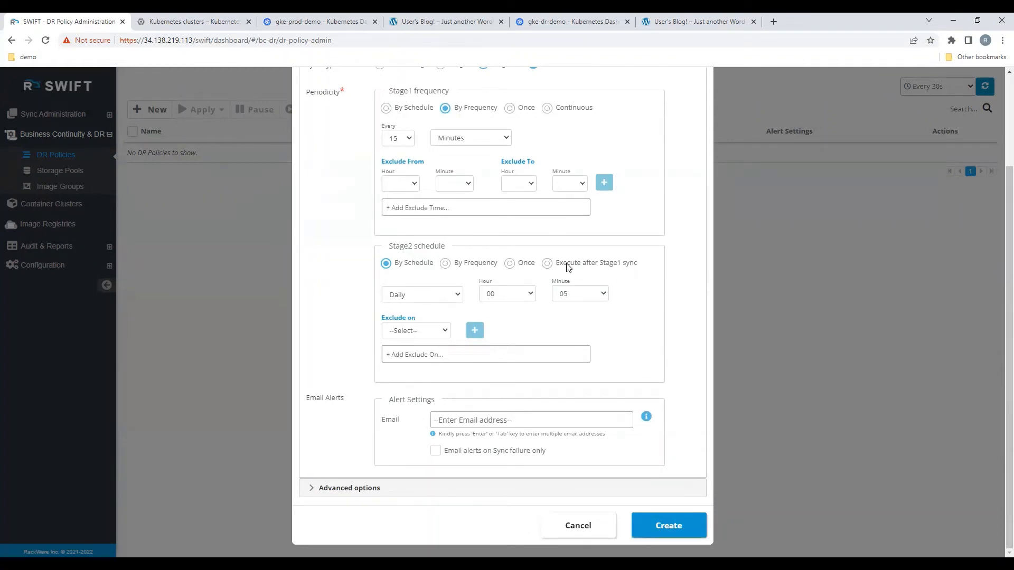
left_click(548, 263)
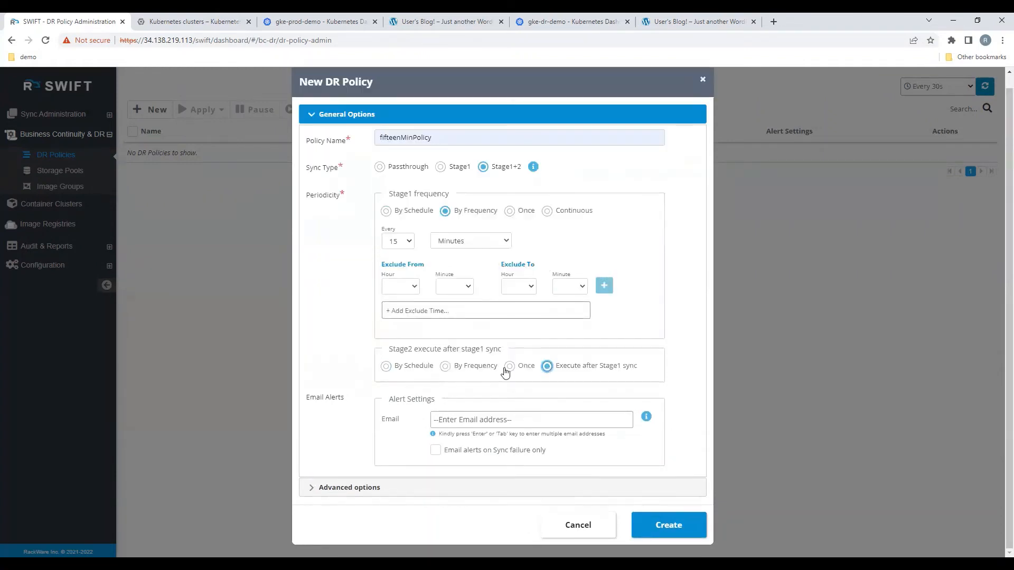
left_click(518, 422)
left_click(517, 423)
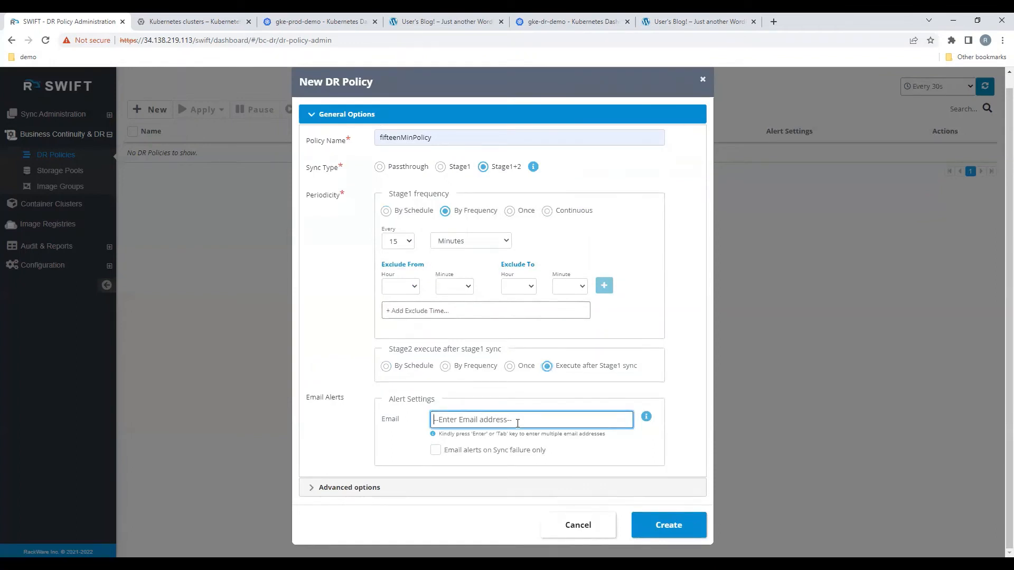
key("Return")
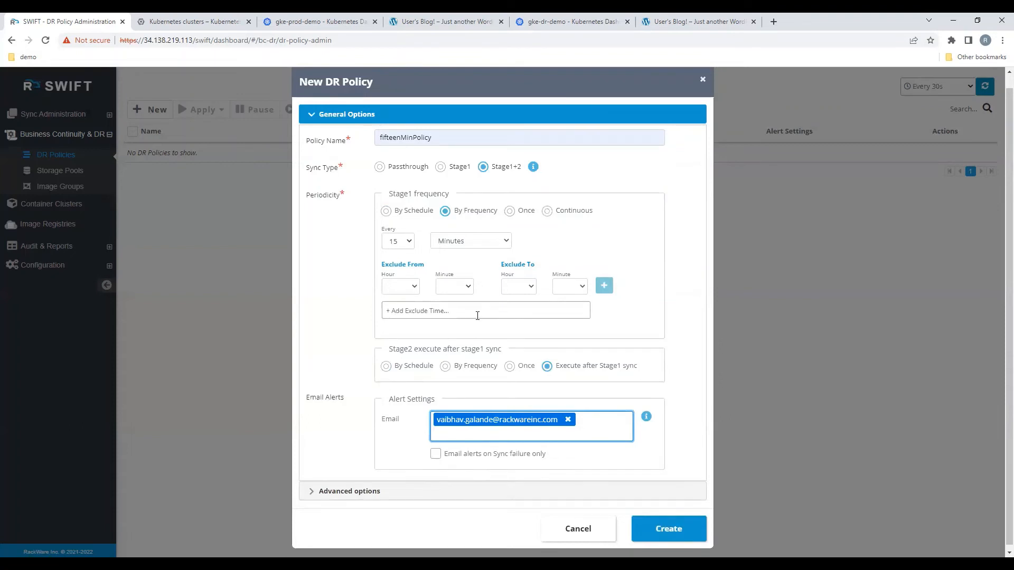
Step: Review the advanced script and YAML options, leave them empty, and create the DR policy
left_click(611, 492)
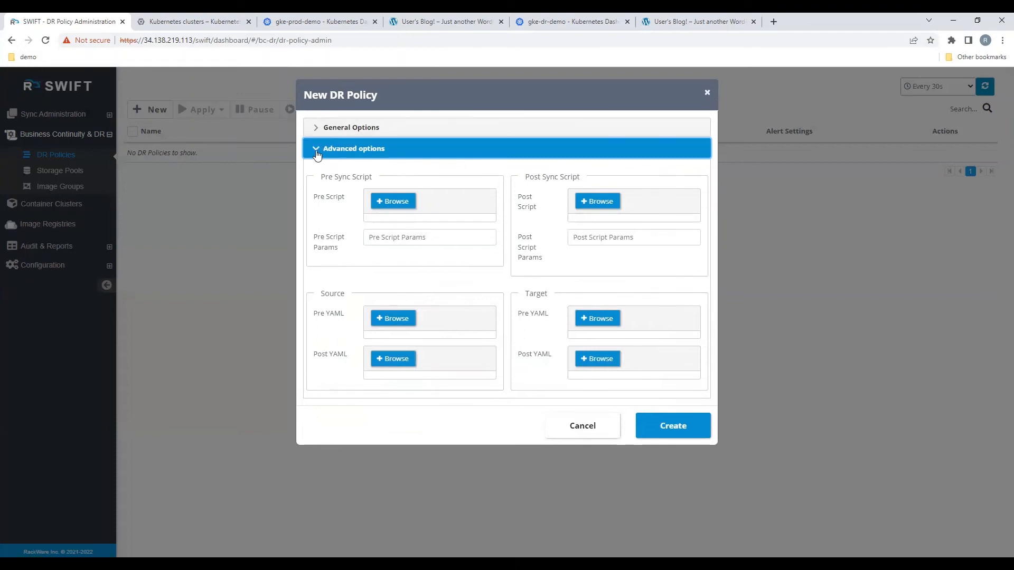
left_click(316, 128)
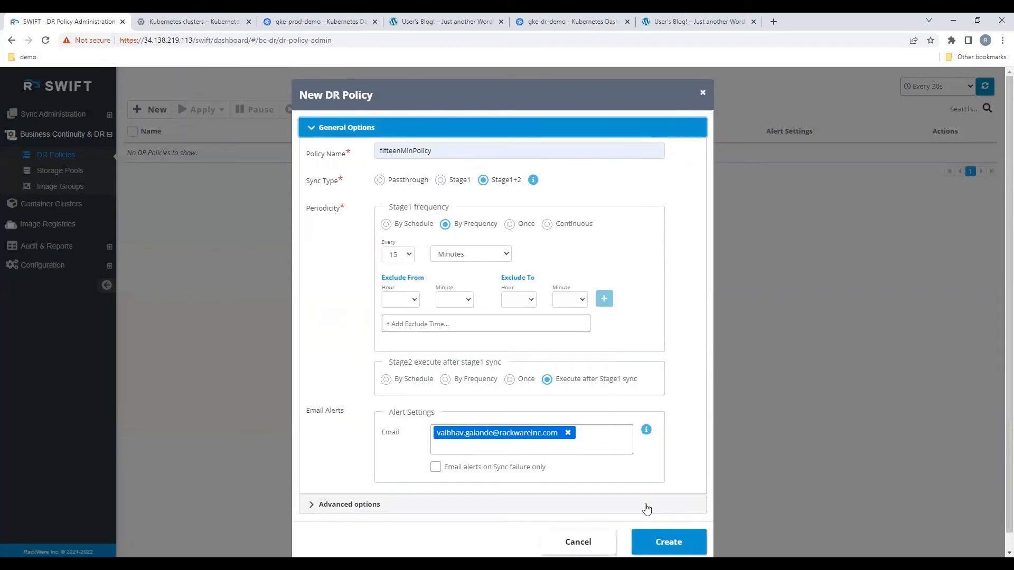
scroll(653, 502, "down", 1)
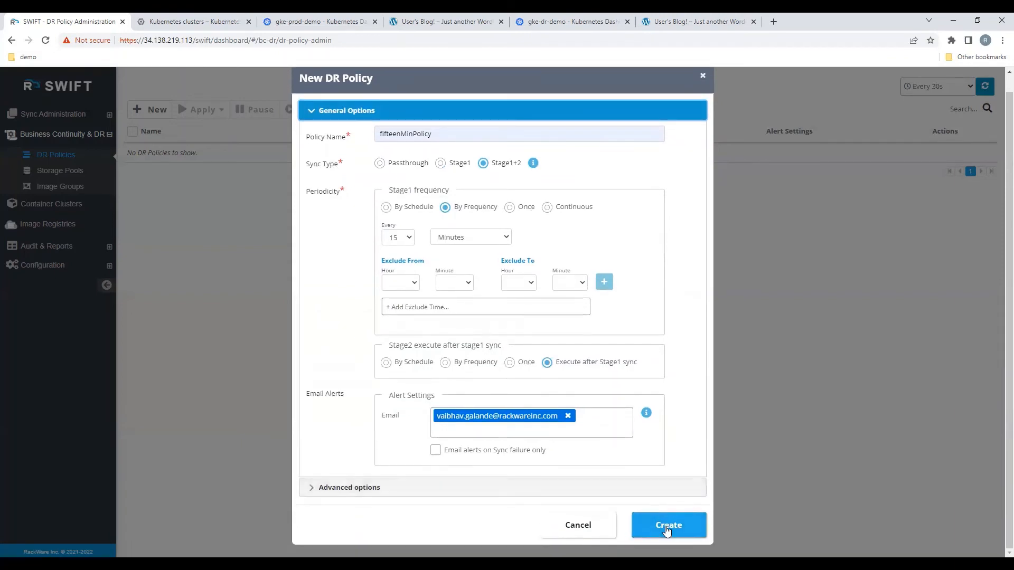
left_click(667, 528)
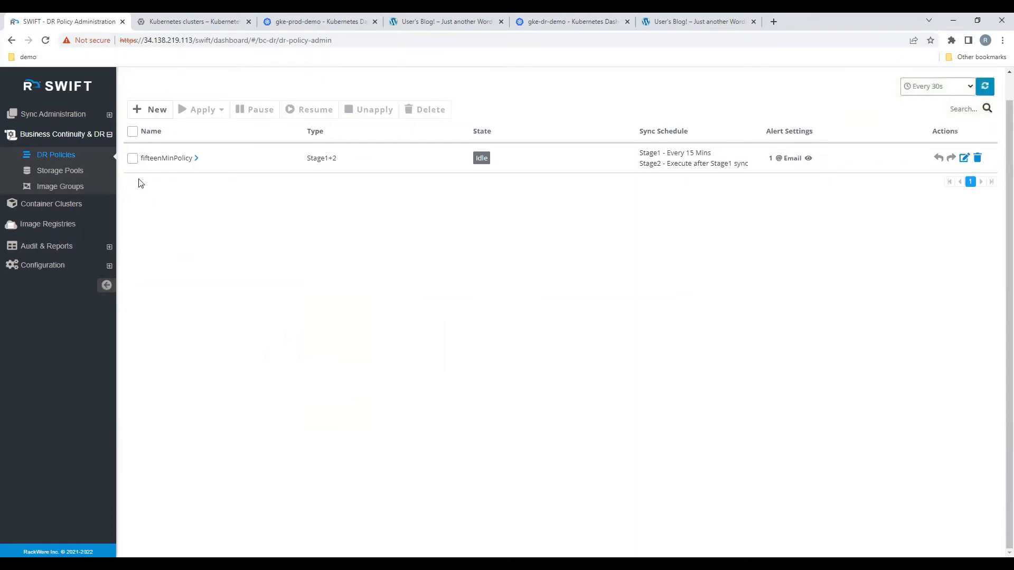
Step: Start applying fifteenMinPolicy as an application replication and add the existing blogger-stage1 and blogger-stage2 replications as a pair
left_click(132, 159)
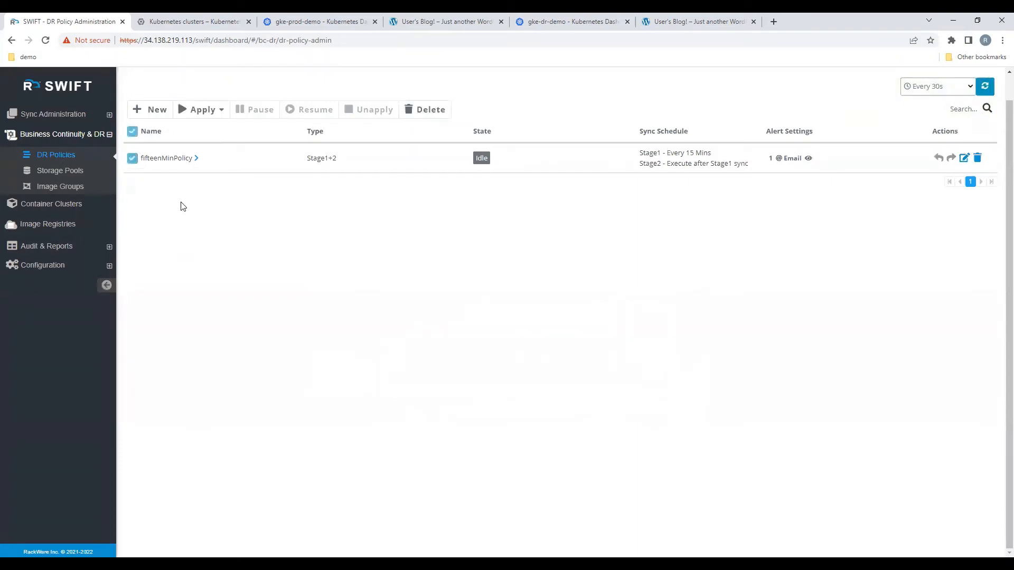
left_click(220, 115)
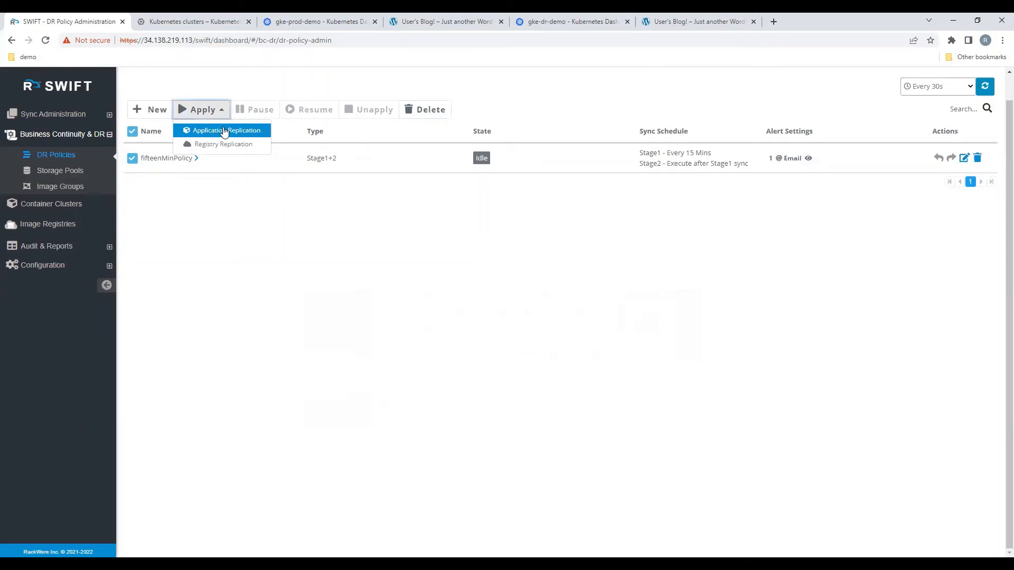
left_click(224, 132)
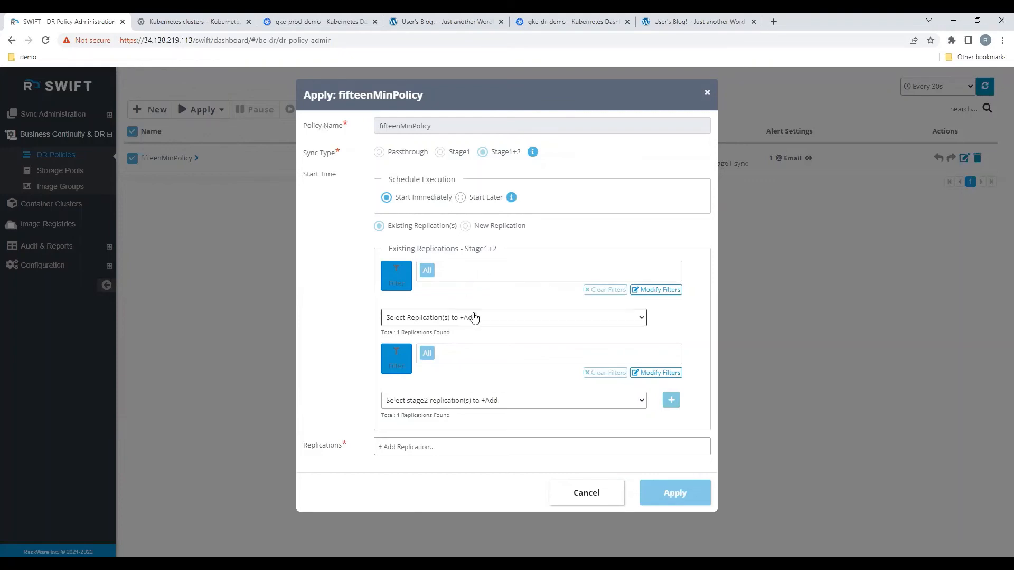
left_click(474, 317)
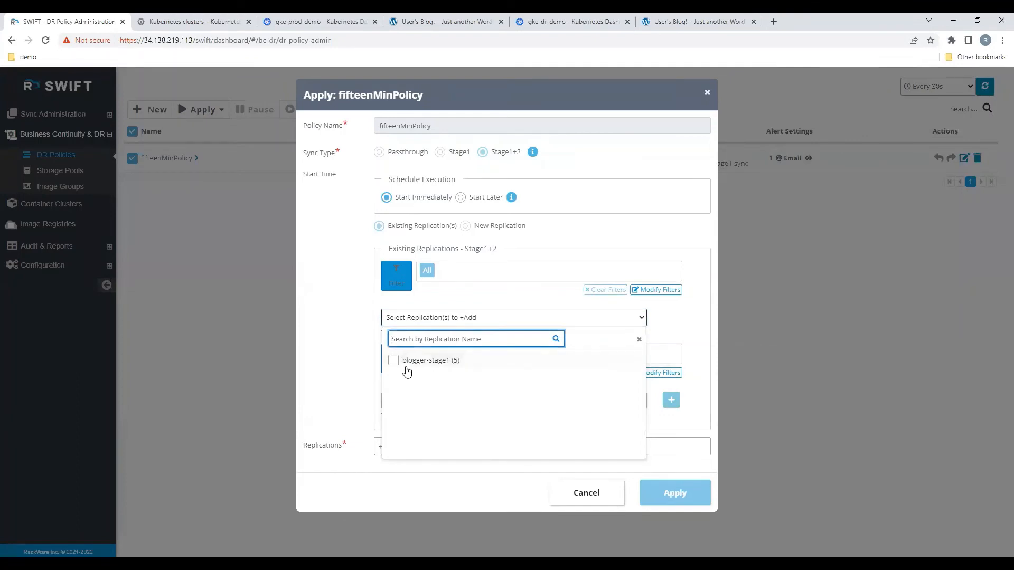
left_click(393, 361)
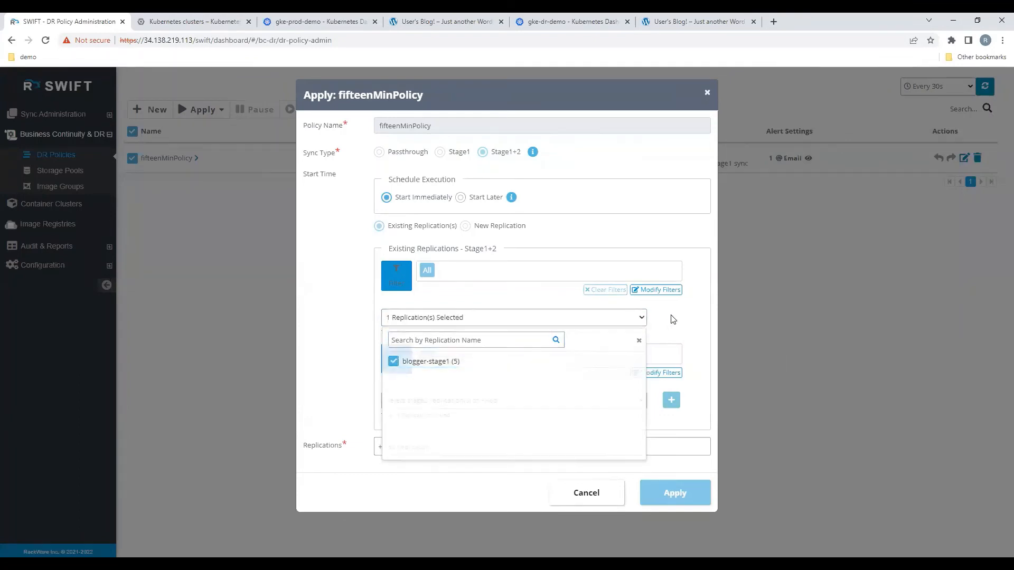
left_click(641, 319)
left_click(493, 400)
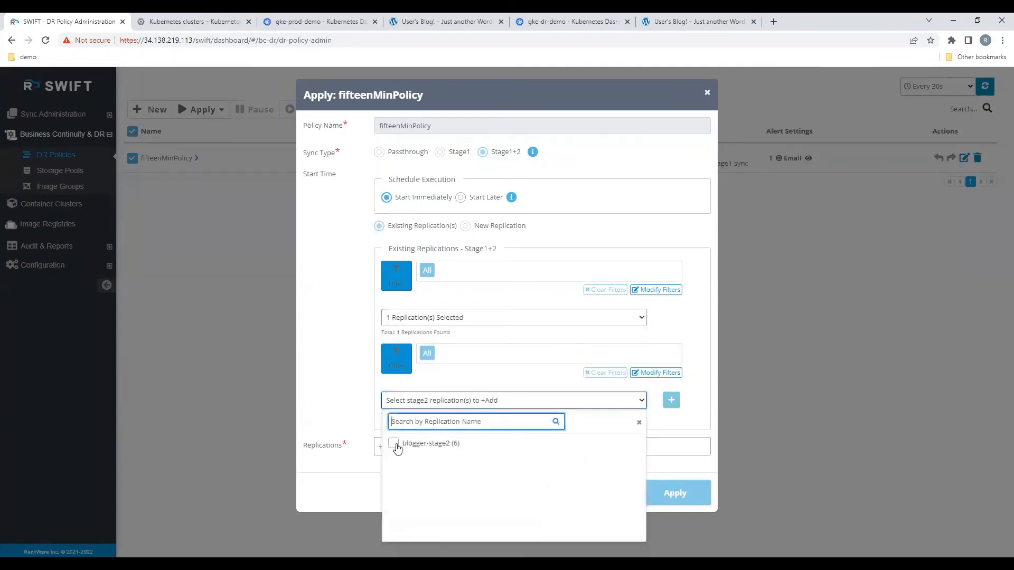
left_click(393, 444)
left_click(670, 399)
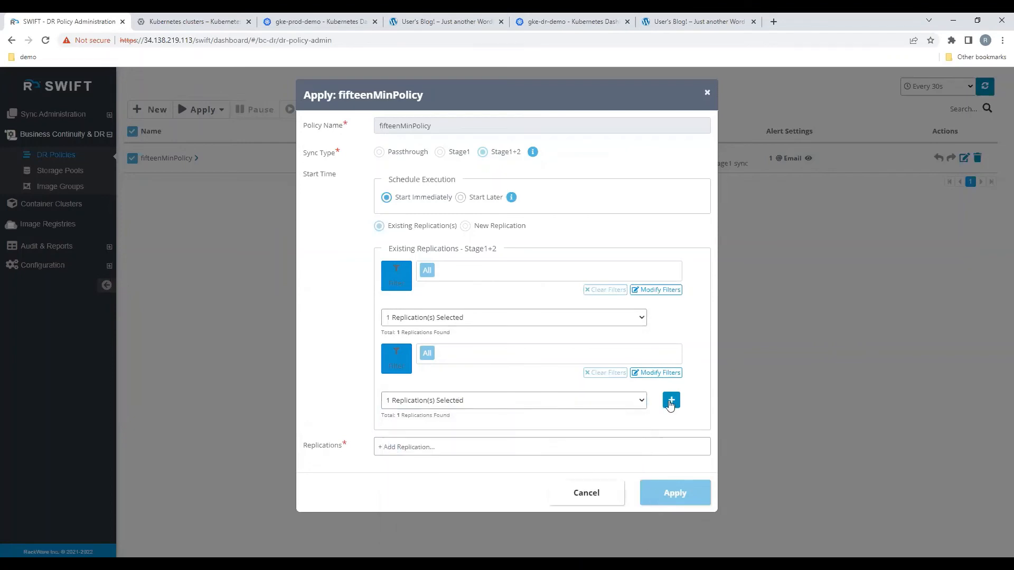
left_click(671, 402)
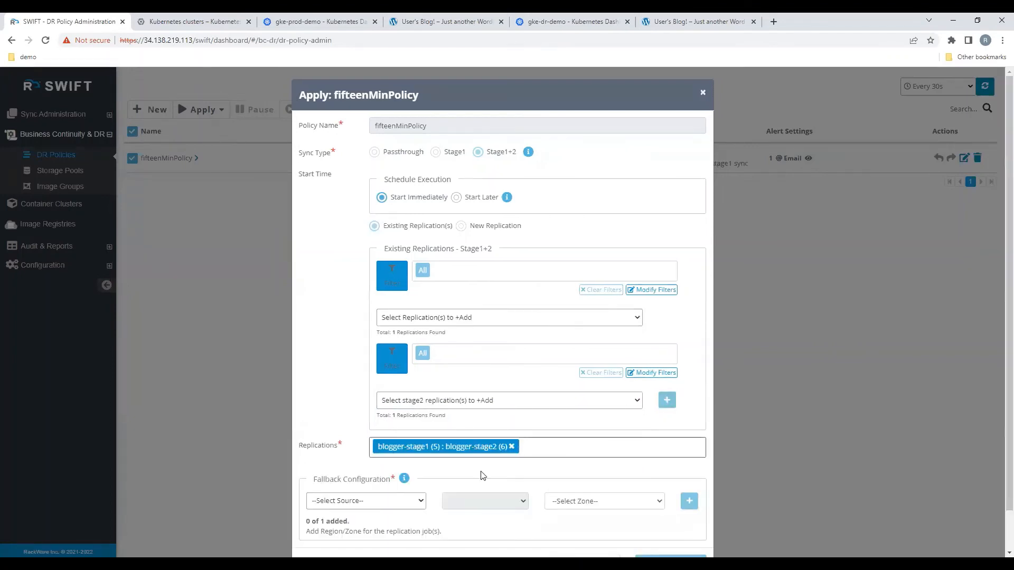
Step: Add a fallback configuration for the blogger replication pair with zone US-CENTRAL1-B and apply the policy with an immediate start
scroll(470, 478, "down", 1)
left_click(414, 458)
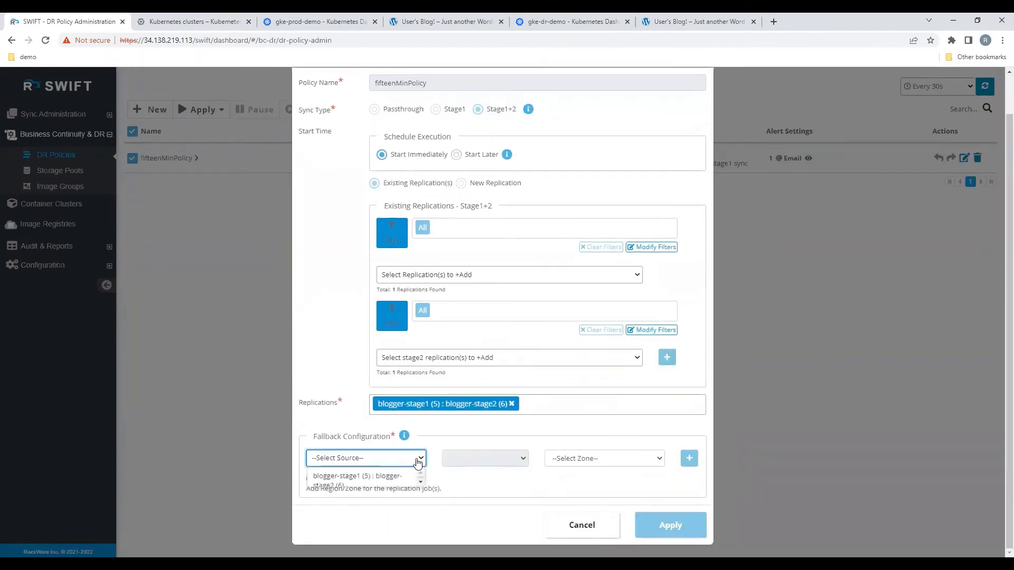
left_click(396, 479)
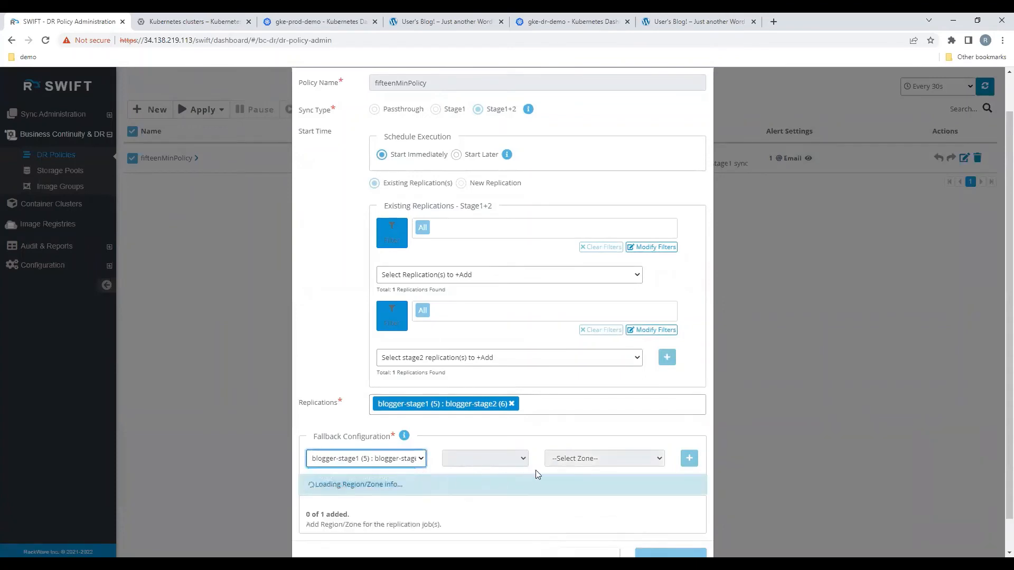
left_click(591, 459)
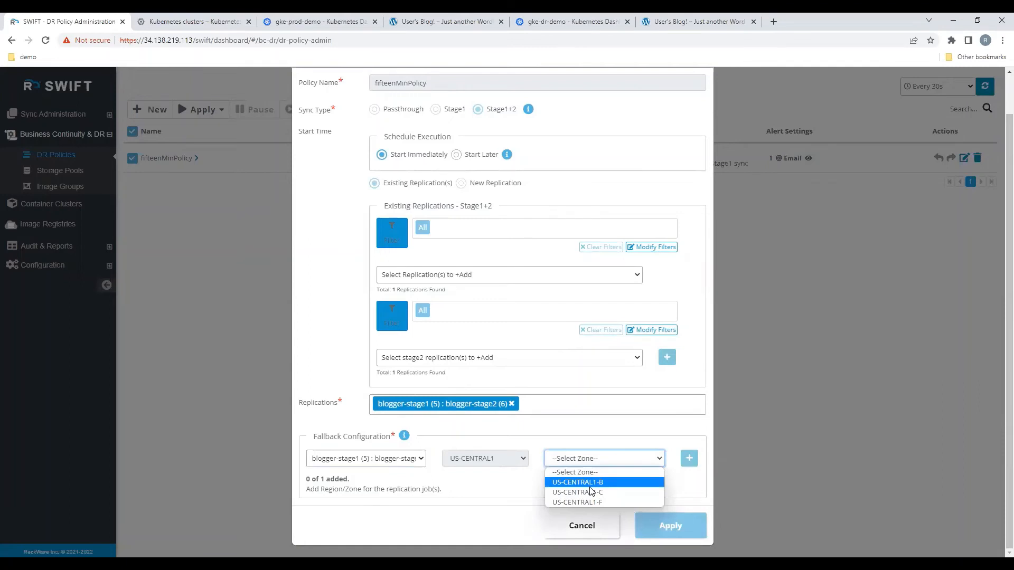
left_click(590, 483)
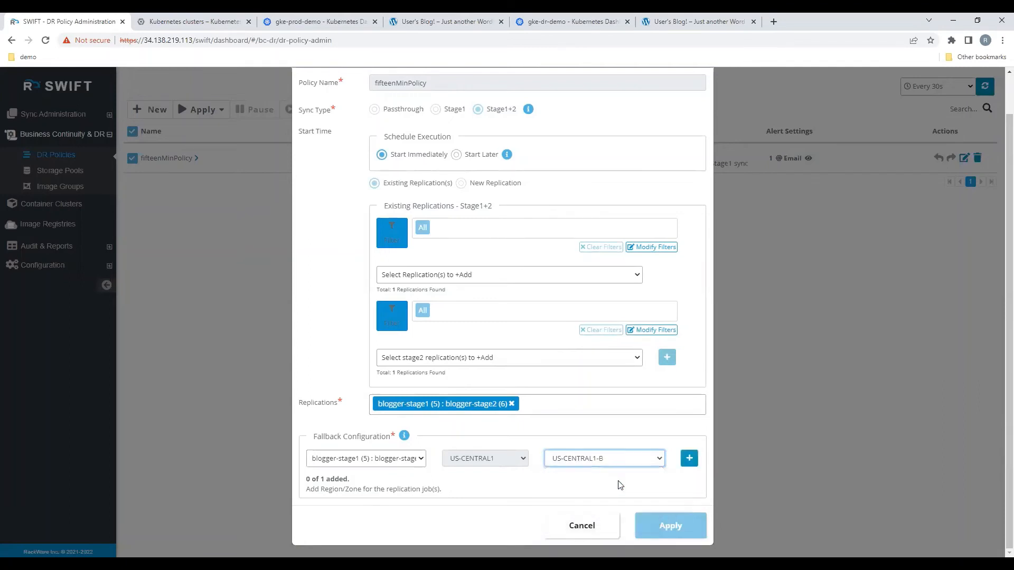
left_click(688, 458)
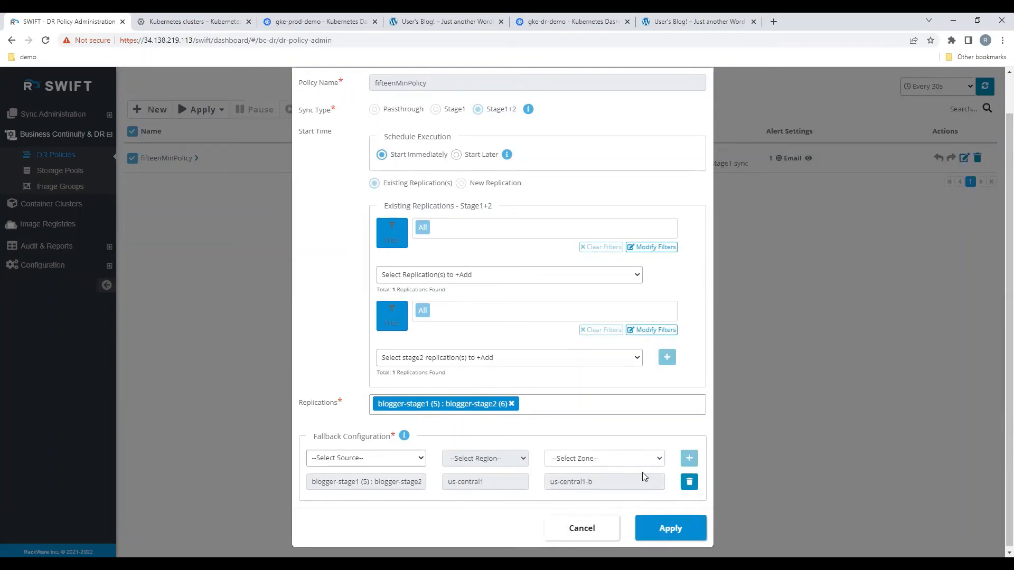
scroll(647, 477, "up", 1)
scroll(649, 477, "down", 1)
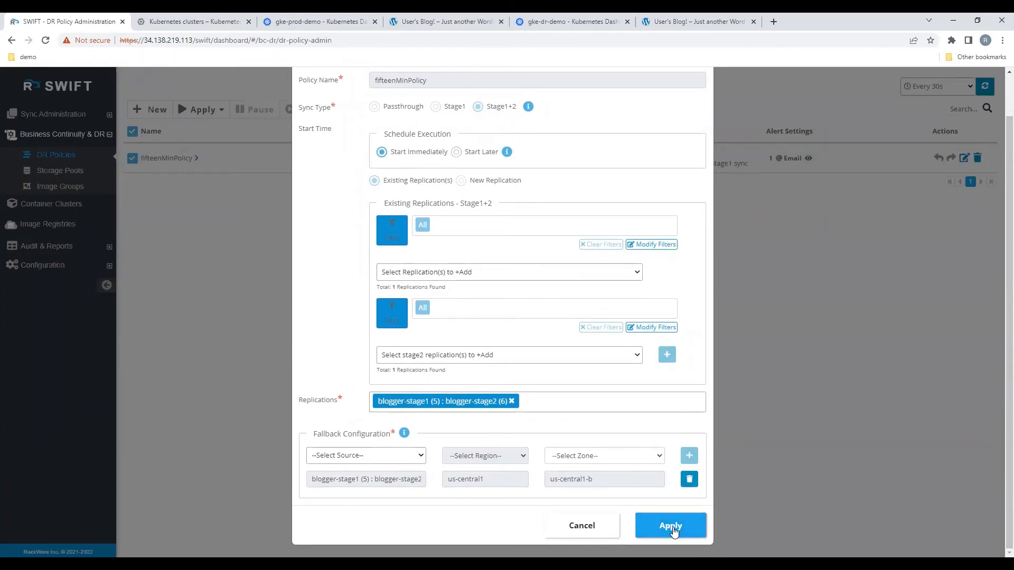
left_click(671, 528)
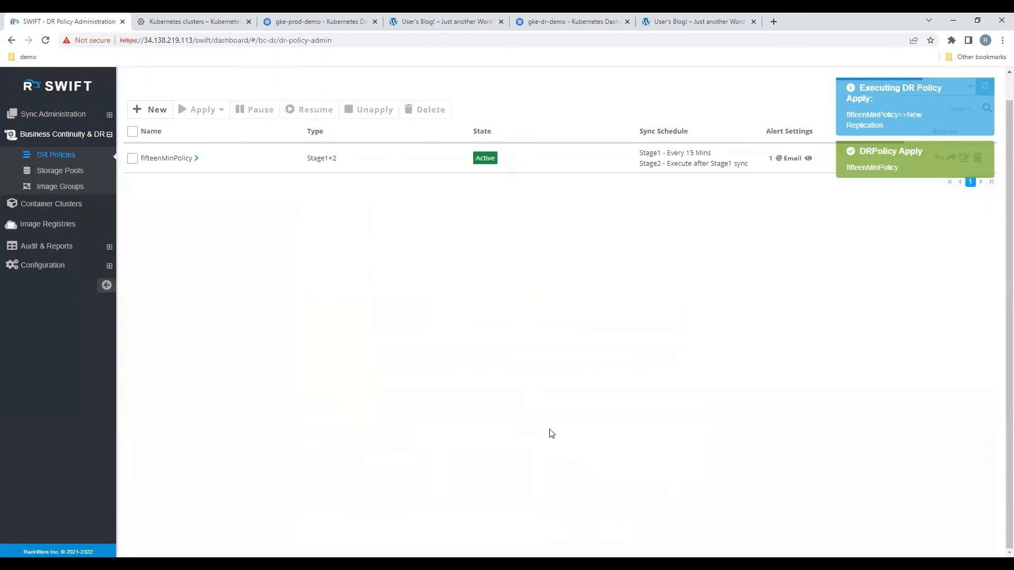
Step: Inspect the fifteenMinPolicy operation's summary, Stage1 event history and sync job details, and list all replications
left_click(196, 160)
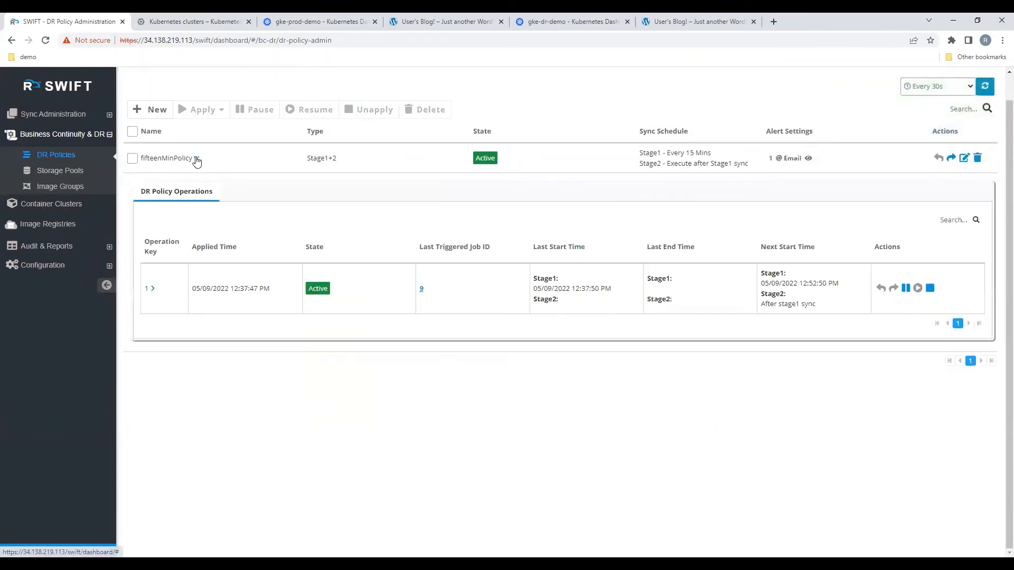
left_click(154, 290)
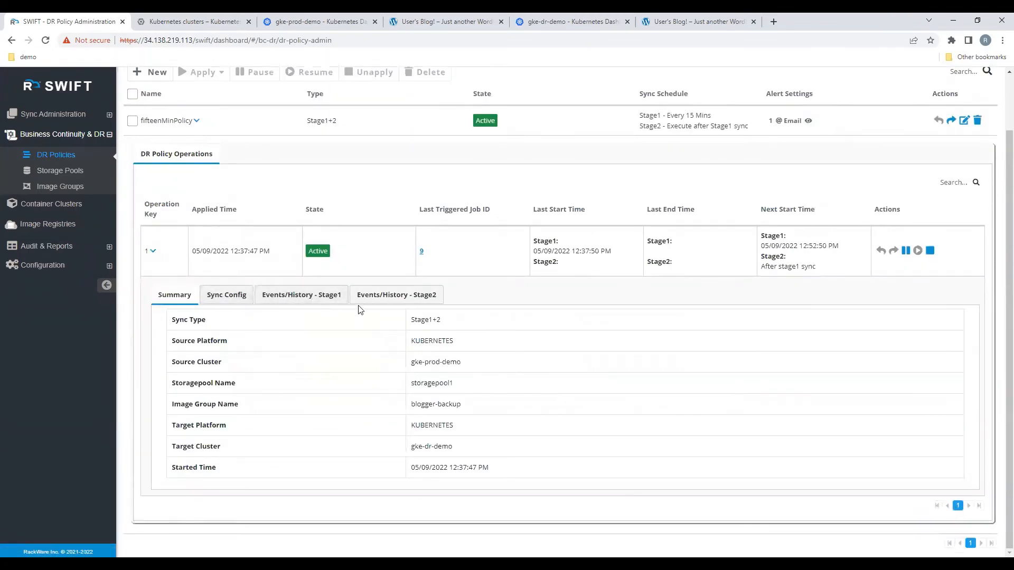
left_click(329, 296)
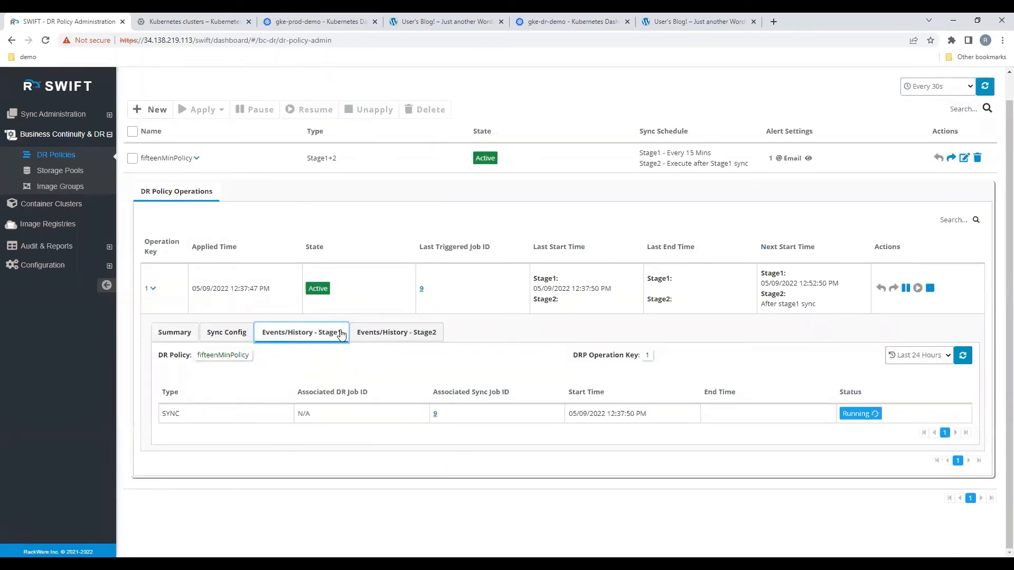
left_click(436, 415)
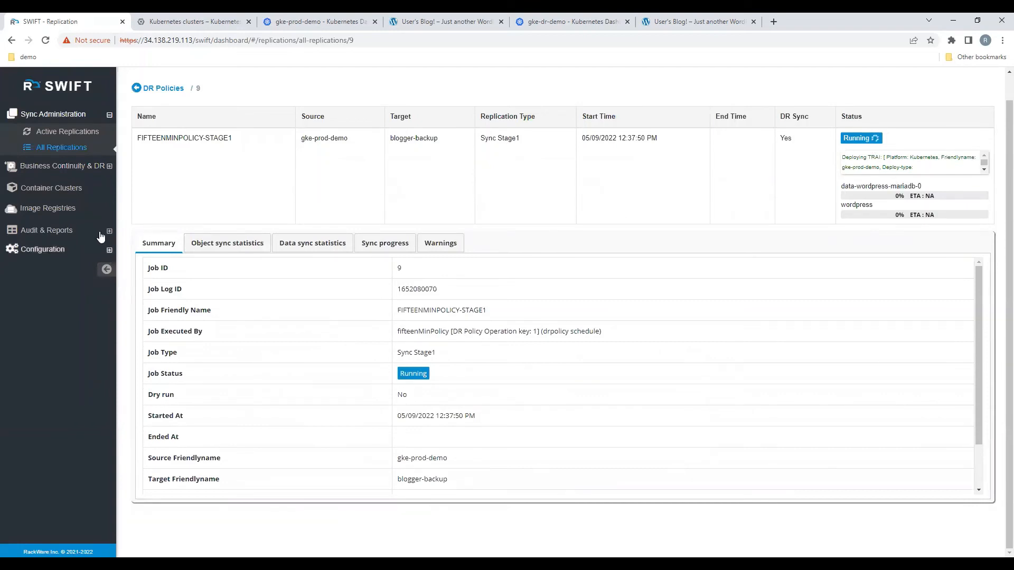
left_click(69, 152)
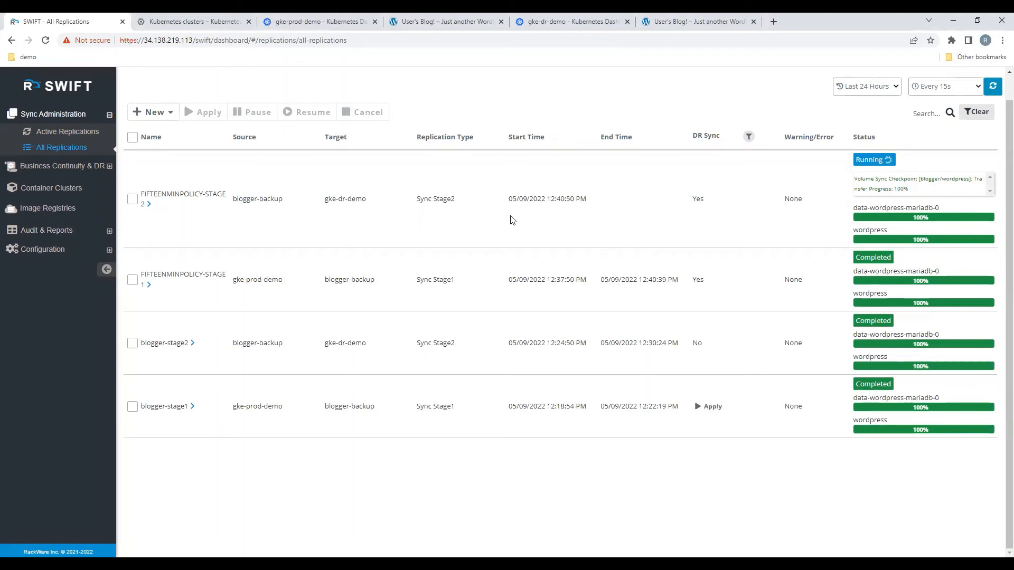
Step: Close the previously opened DR blog page and view the blogger namespace's workloads in the gke-dr-demo dashboard
left_click(690, 23)
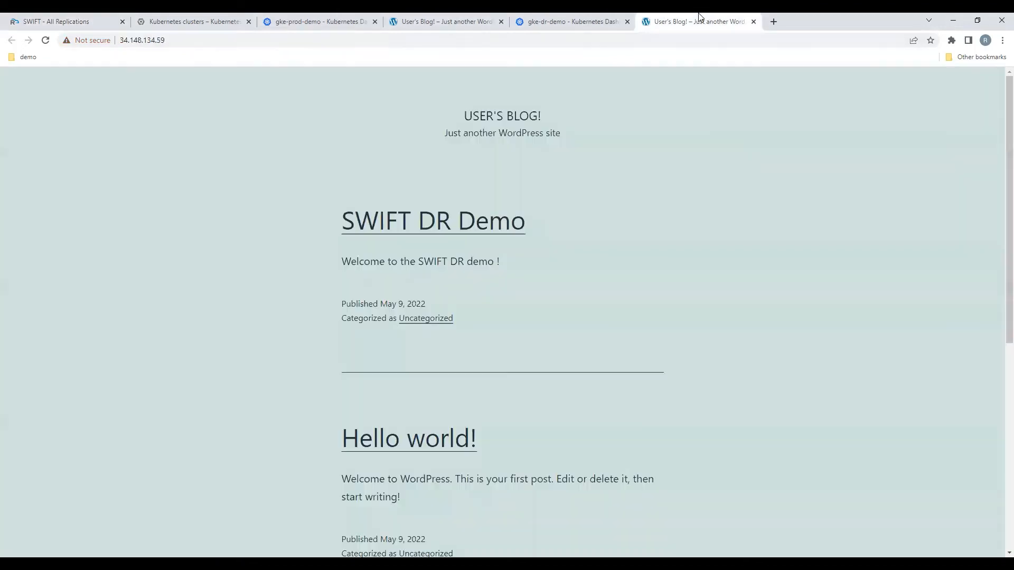
left_click(753, 22)
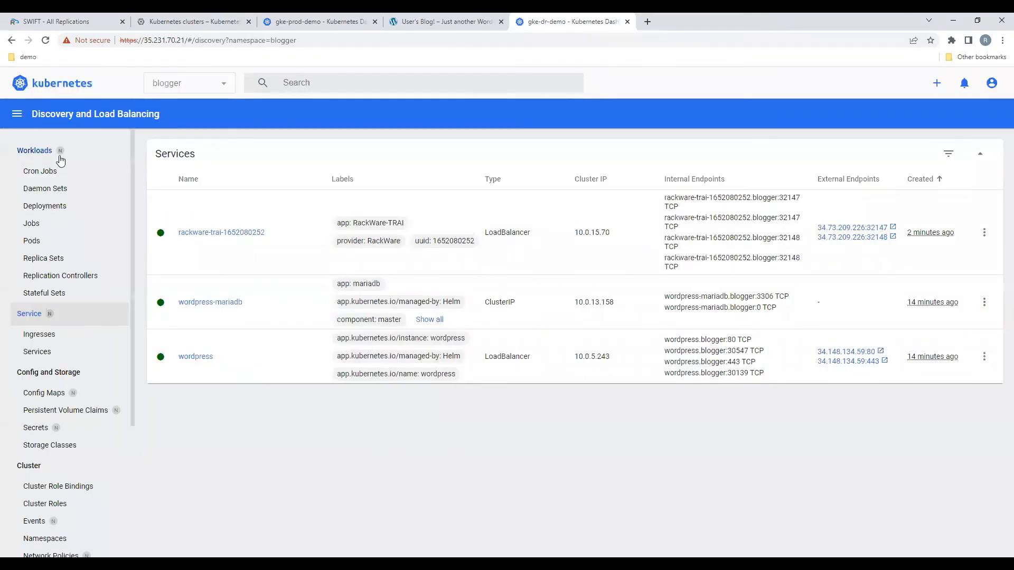
left_click(60, 158)
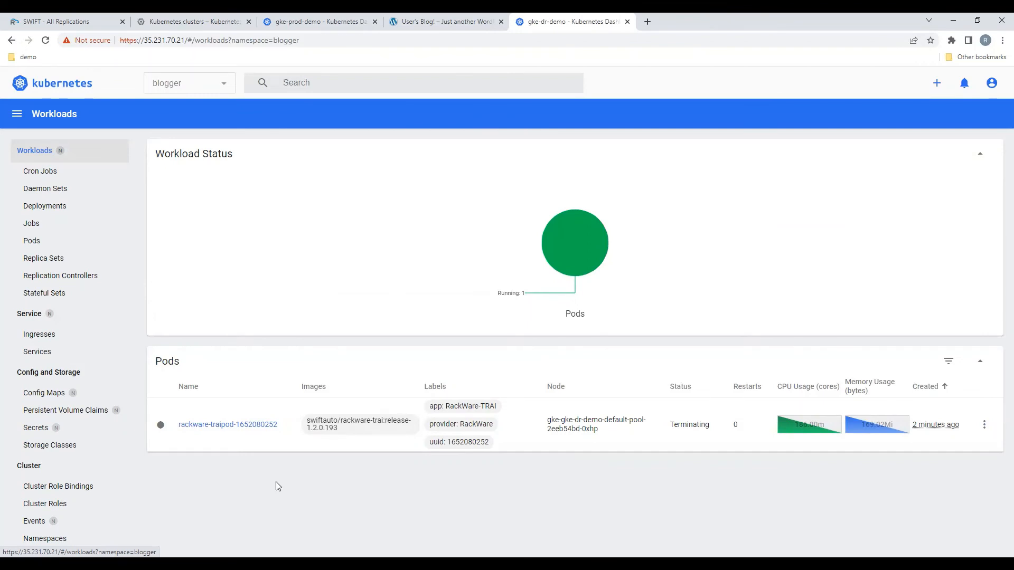
Step: Check the Stage2 sync status in SWIFT and review the blogger deployments, pods, replica sets and stateful sets on gke-dr-demo
left_click(81, 17)
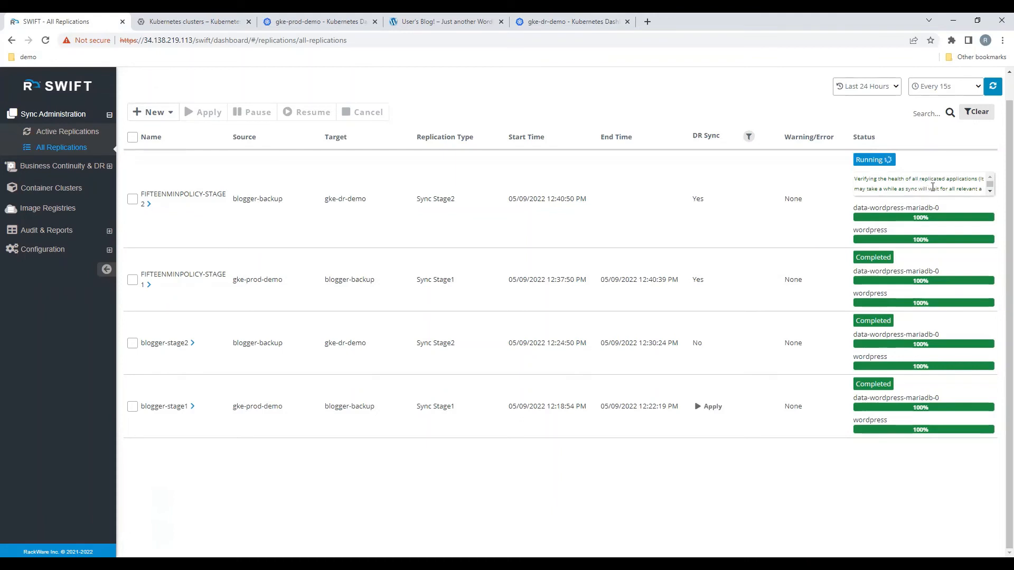
left_click(574, 19)
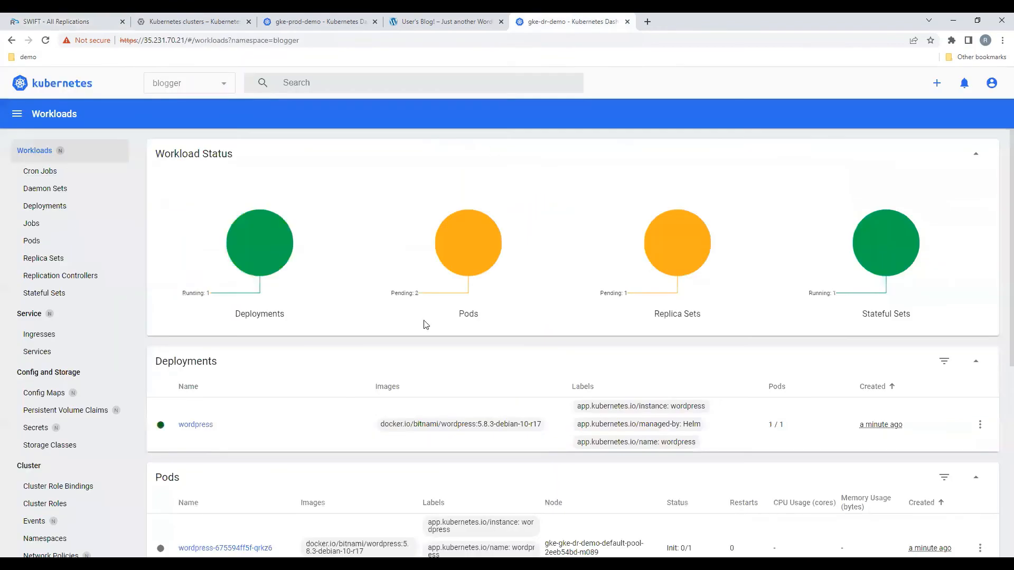
scroll(395, 388, "down", 6)
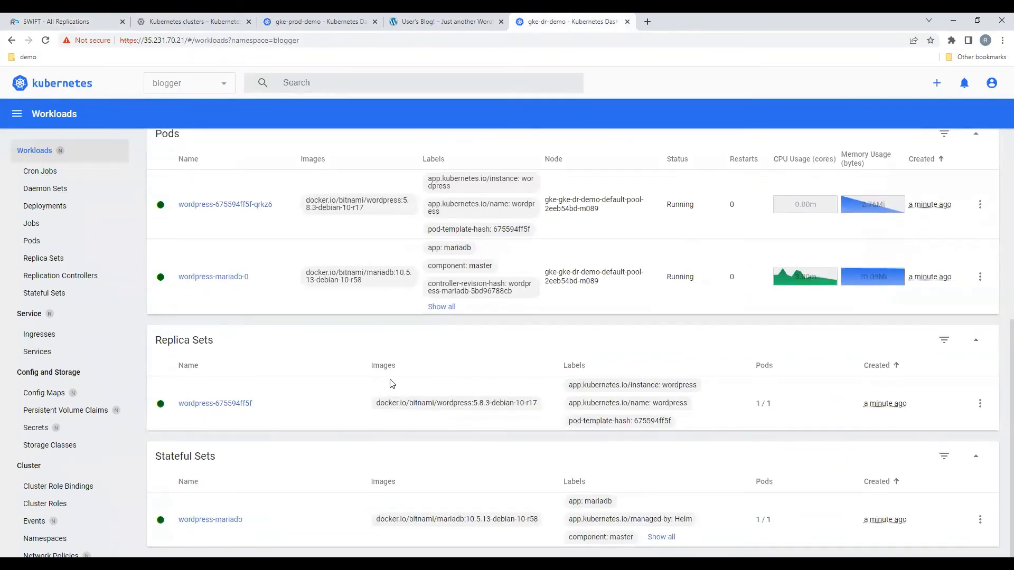
scroll(385, 354, "up", 6)
scroll(385, 354, "up", 1)
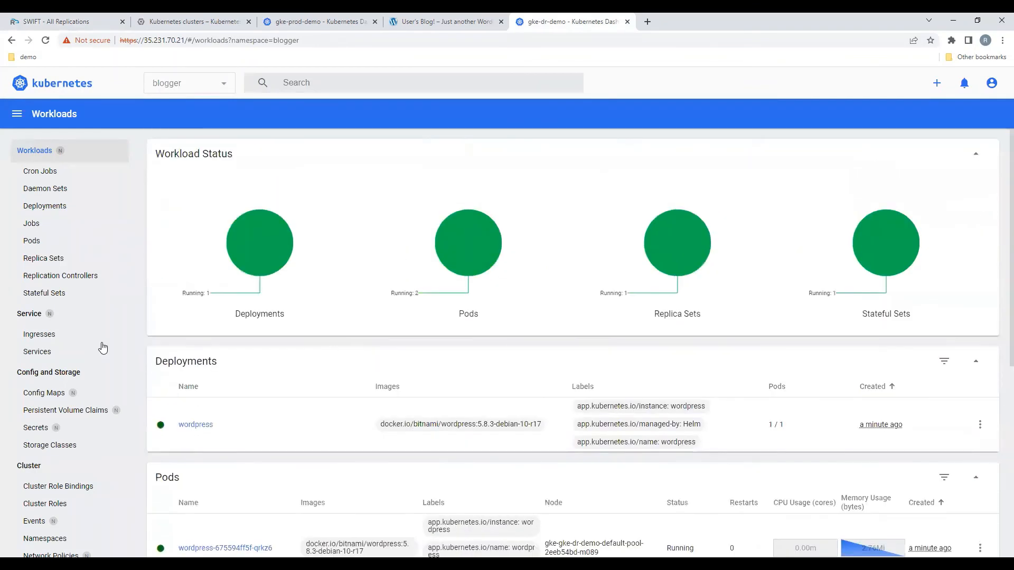
Step: Open the replicated WordPress site through its service's external endpoint on gke-dr-demo, and return to the SWIFT replications list
left_click(68, 352)
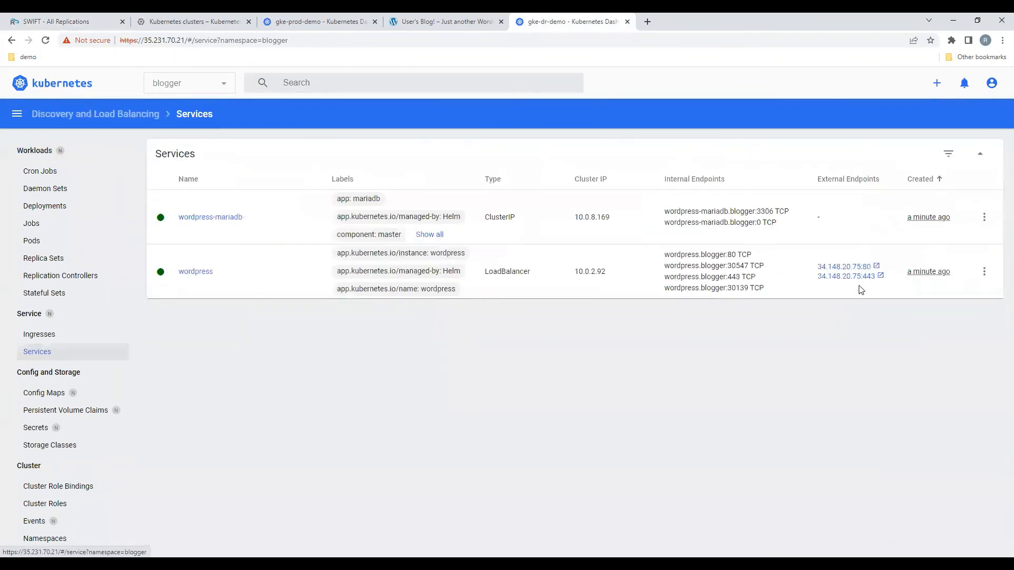
left_click(865, 267)
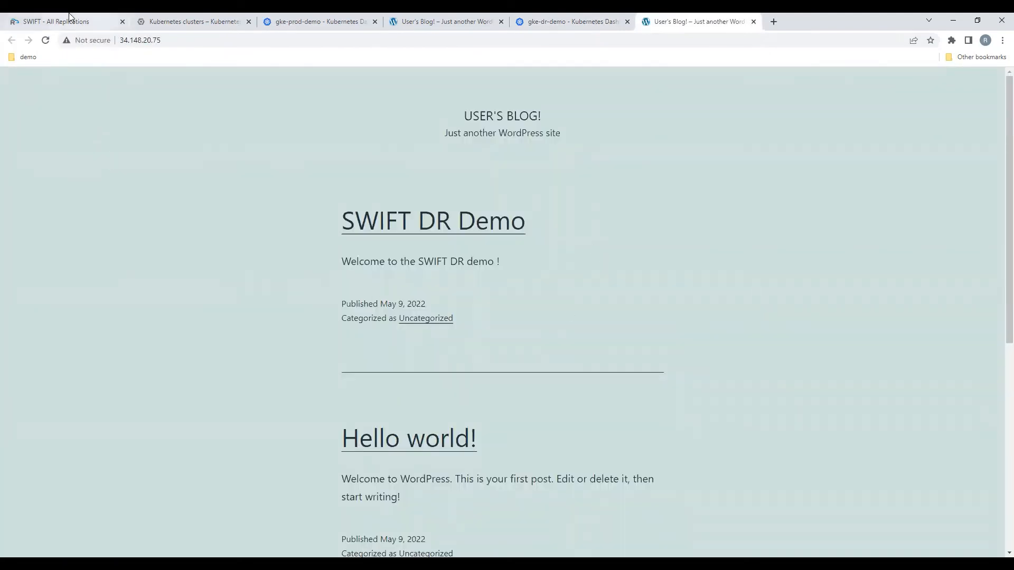
left_click(112, 22)
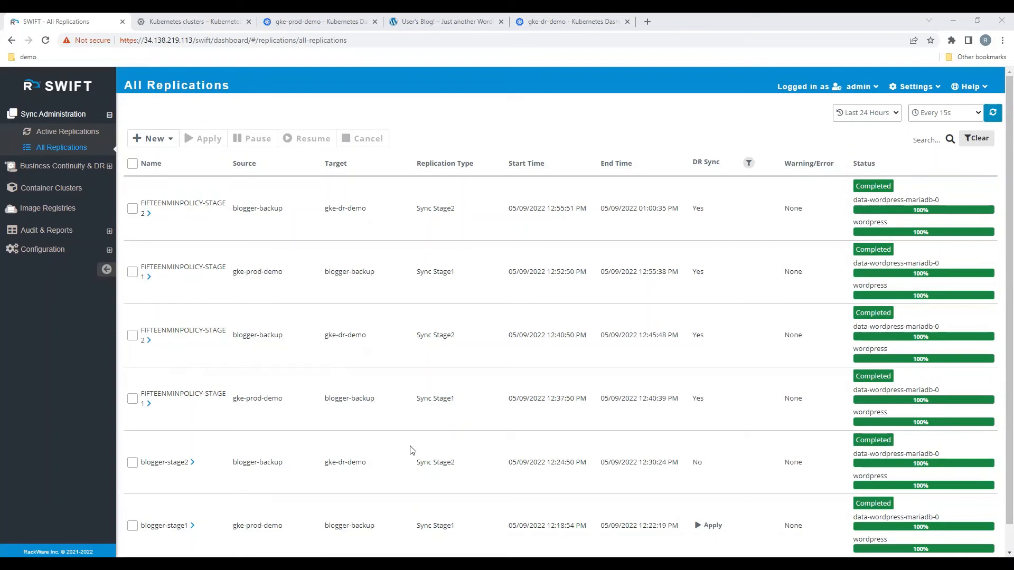
Step: Switch to the production WordPress blog and open its admin dashboard at /wp-admin
left_click(428, 19)
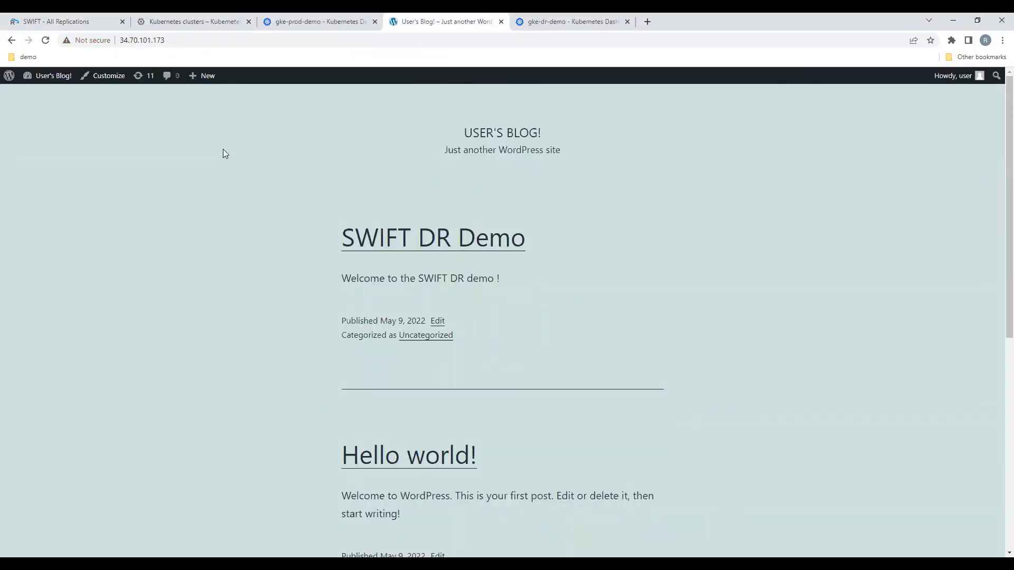
left_click(199, 39)
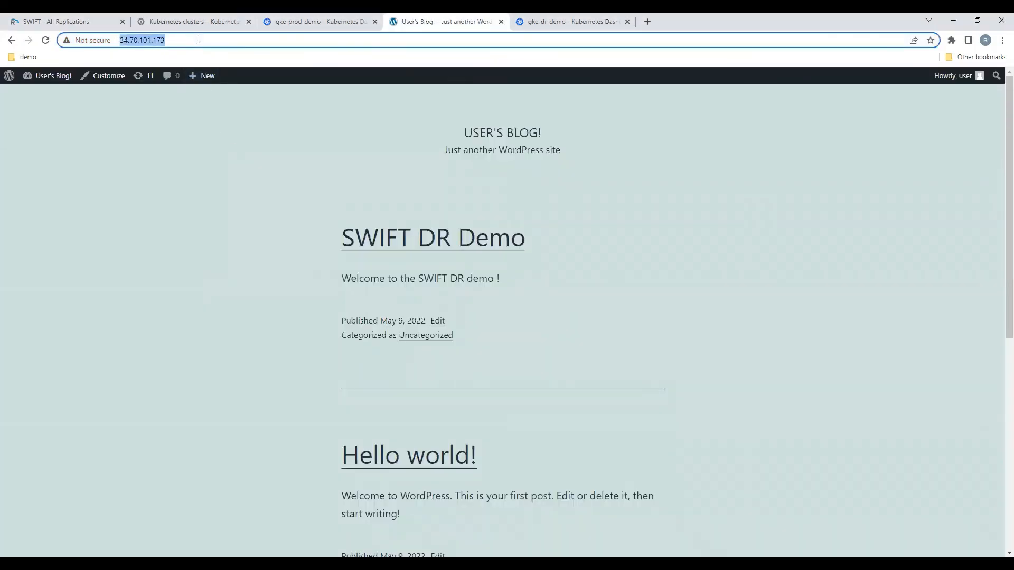
left_click(198, 39)
type("/wp-adm")
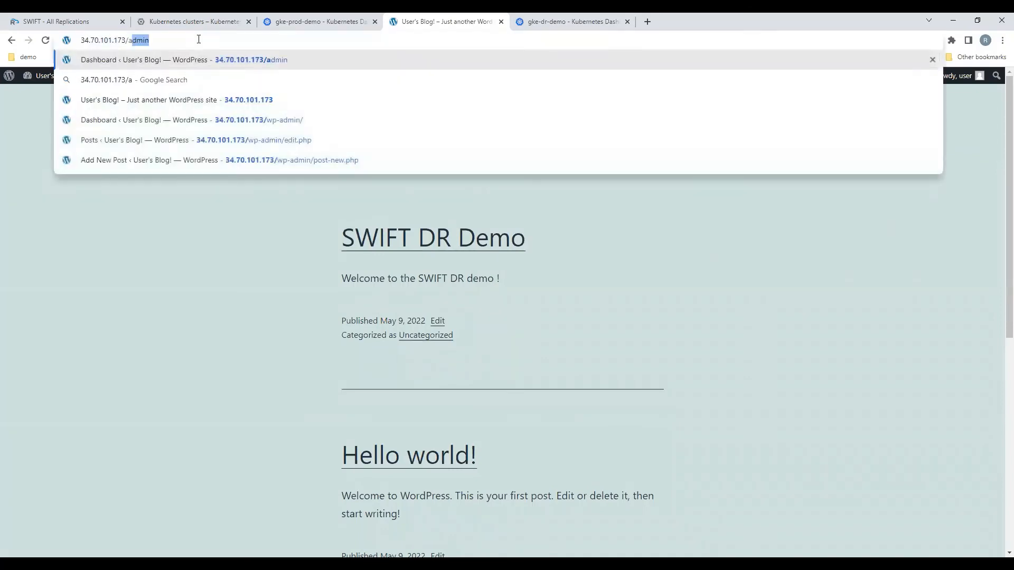
type("in")
key("Return")
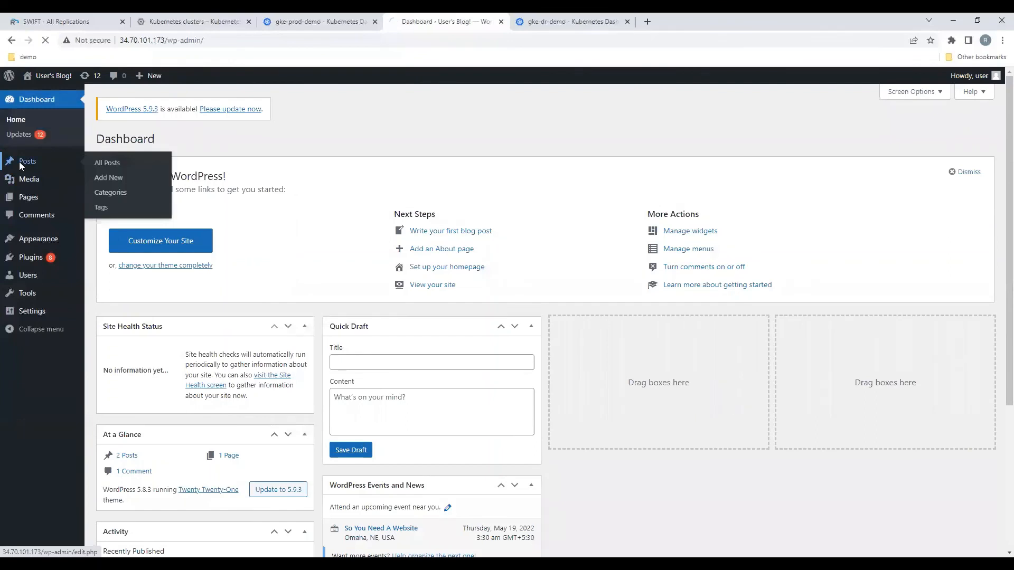
Step: Start a new post in the production WordPress blog and title it "Delta Sync Sample Post"
left_click(19, 162)
left_click(148, 139)
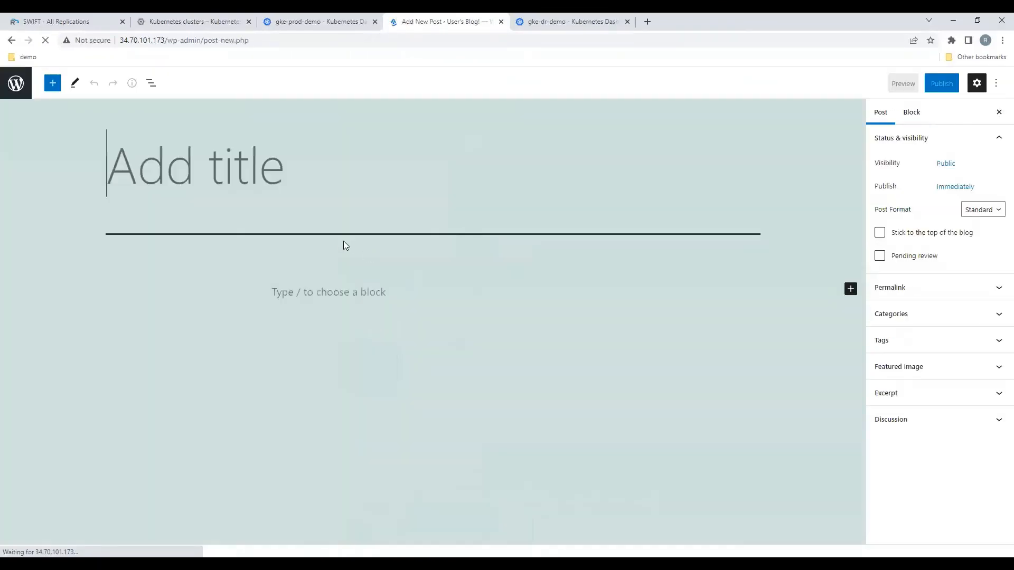
type("Del")
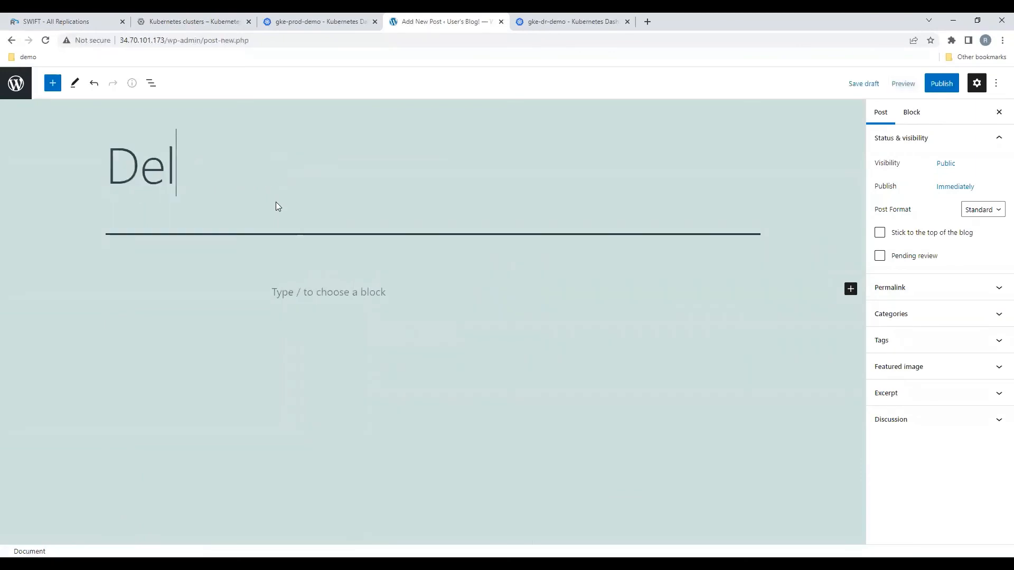
type("ta Sync")
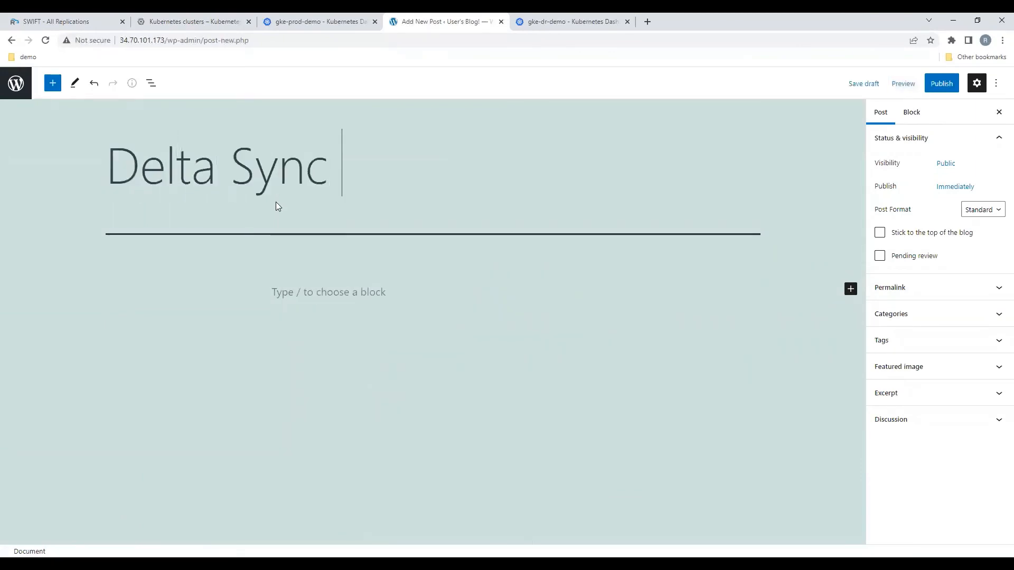
type(" Sam")
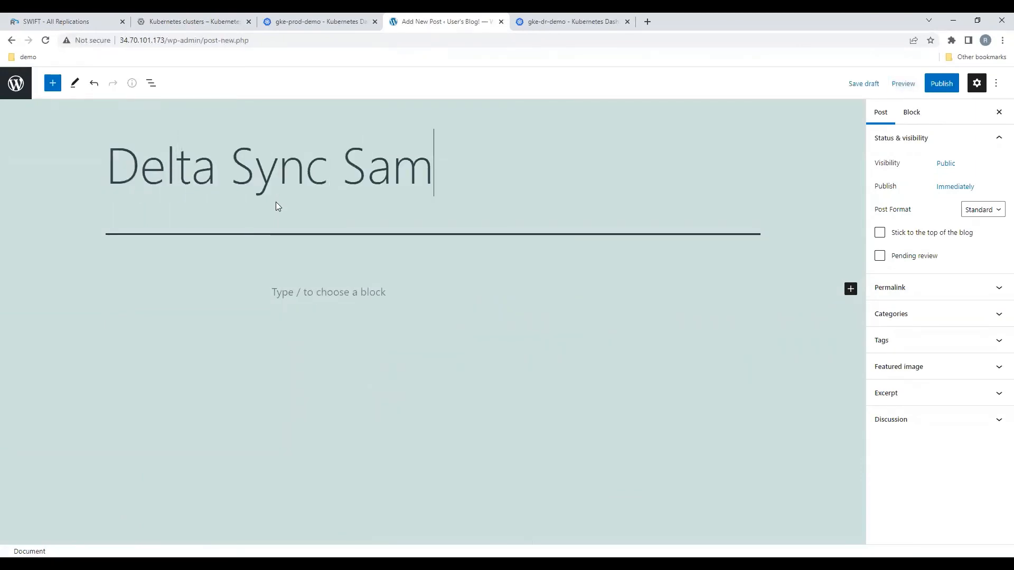
type("ple Post")
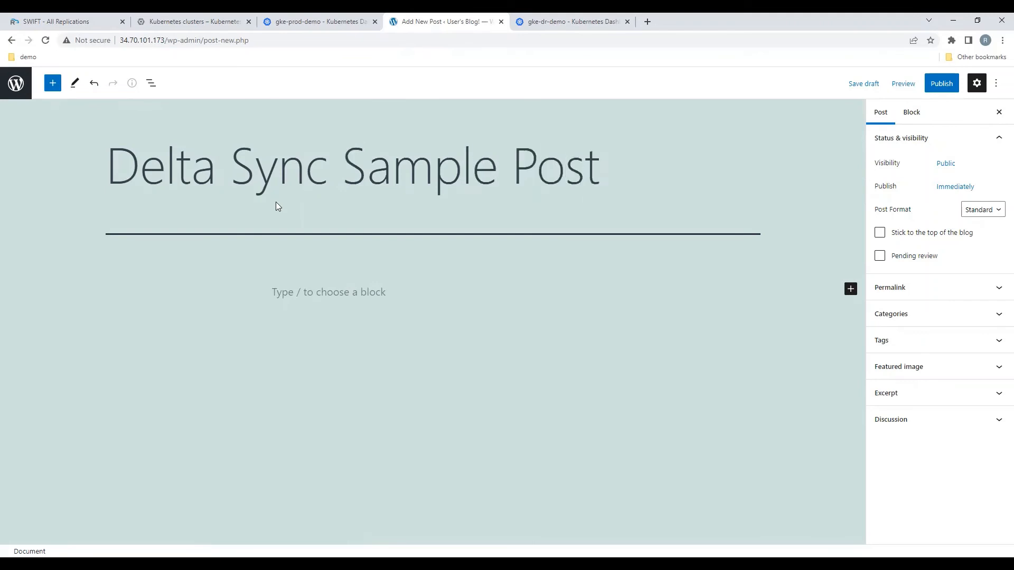
Step: Write "This is Delta sync sample post!" as the post's body paragraph and publish the post
left_click(305, 291)
type("Delta ")
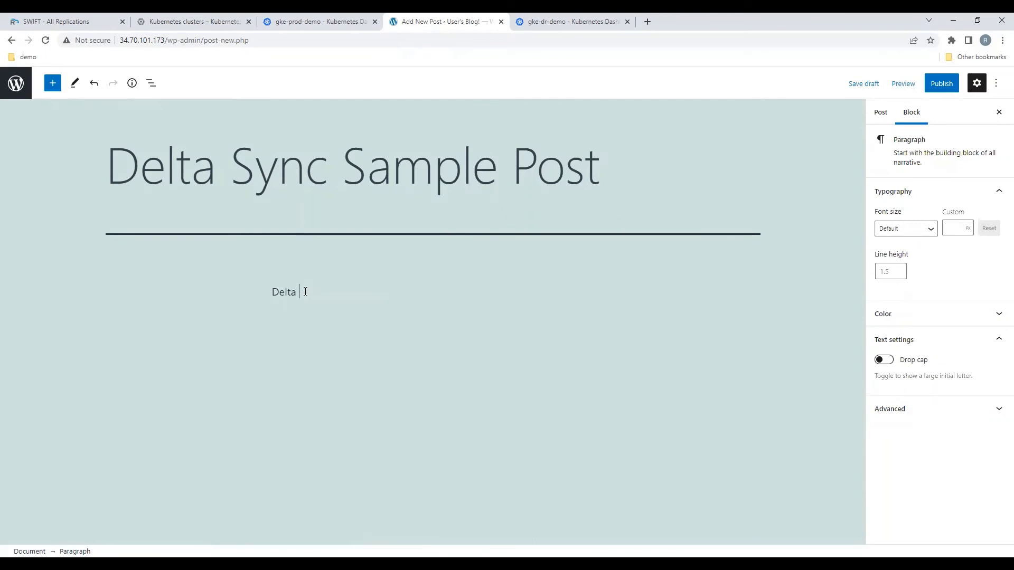
type("sync su")
key("BackSpace")
type("ample po")
type("st")
type("this is")
key("Home")
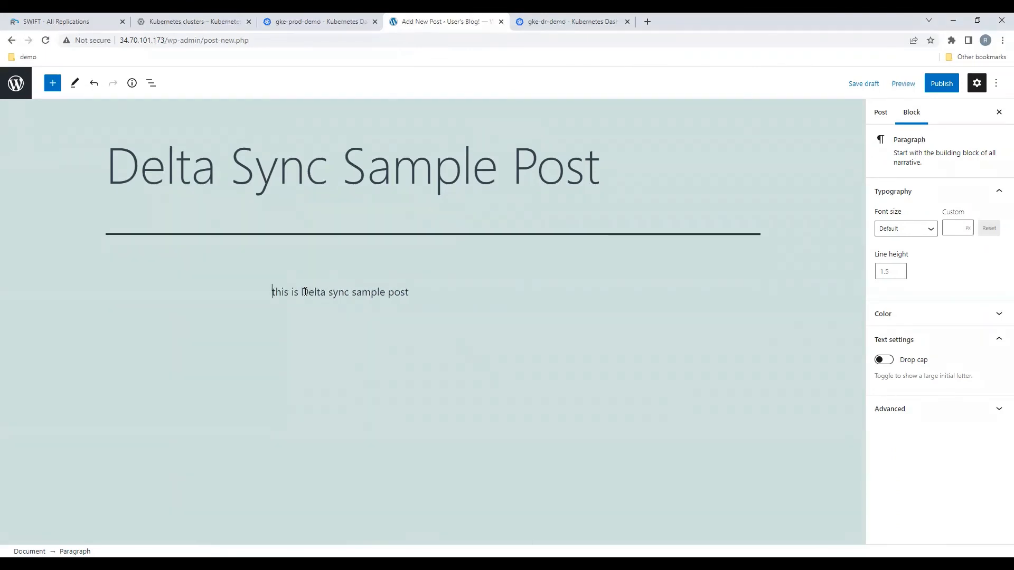
key("Delete")
type("T")
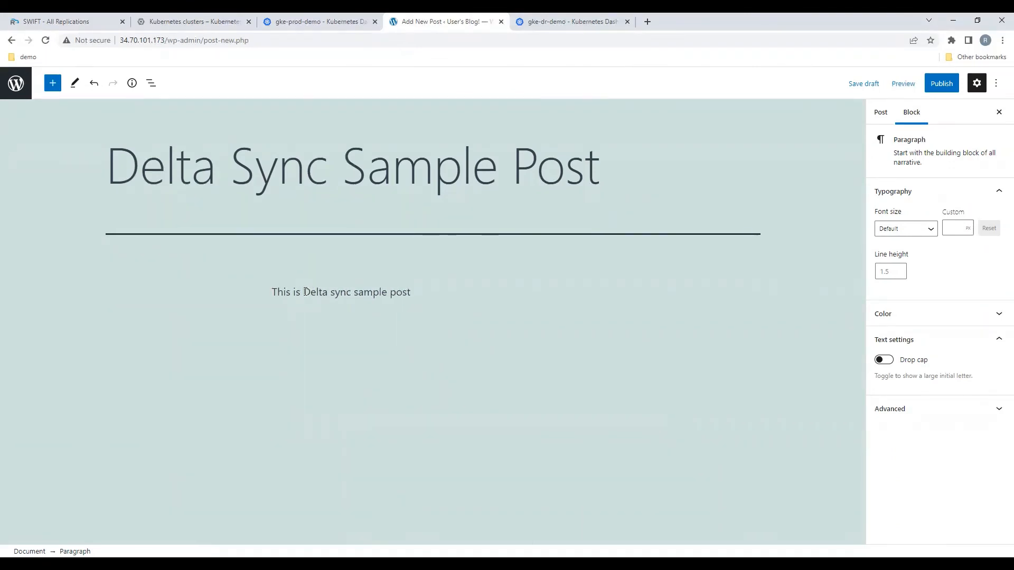
type("!")
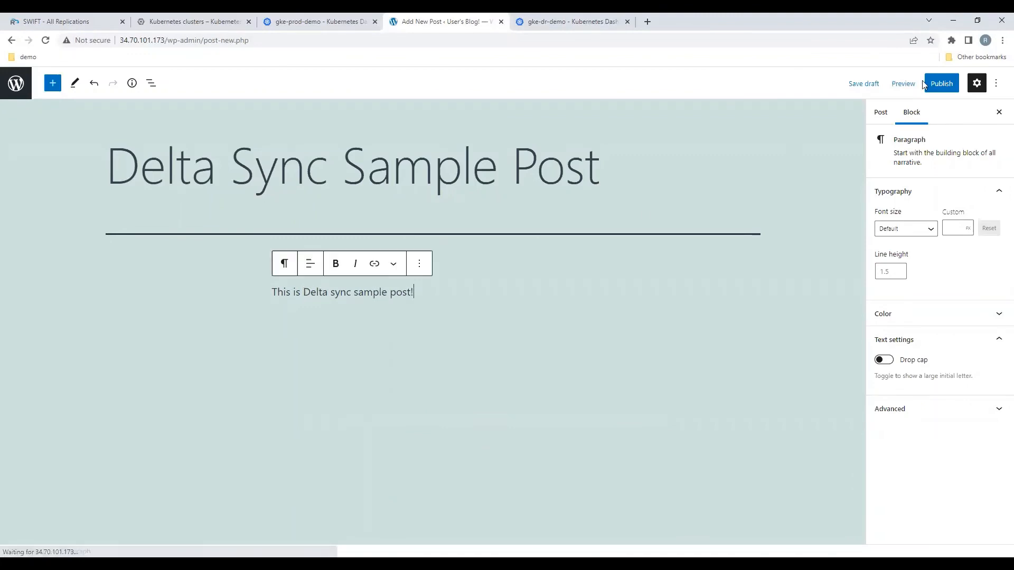
left_click(942, 83)
left_click(904, 83)
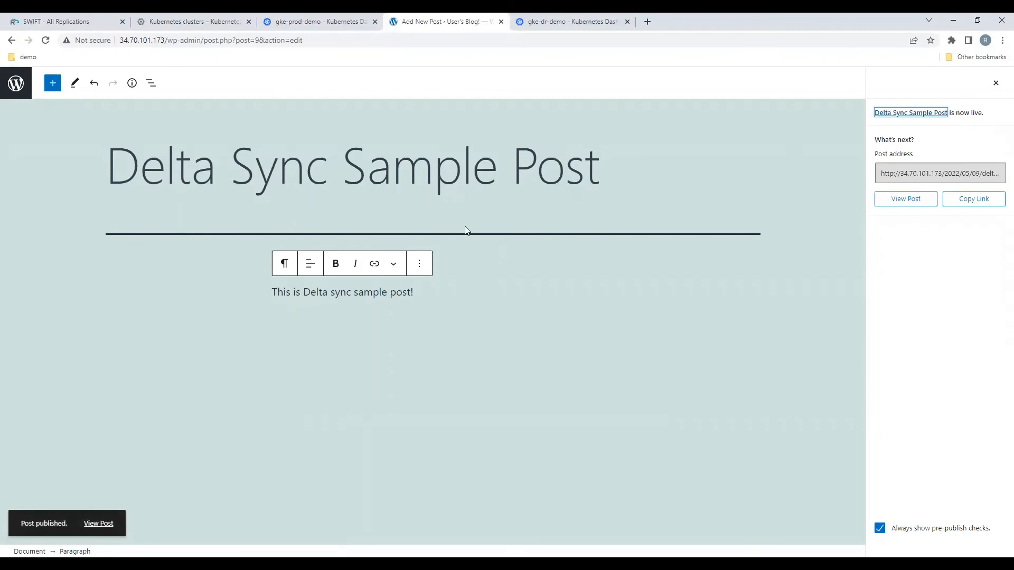
Step: View the new post on the production blog's home page, and return to the SWIFT list of all replications
left_click(167, 41)
left_click_drag(167, 40, 352, 47)
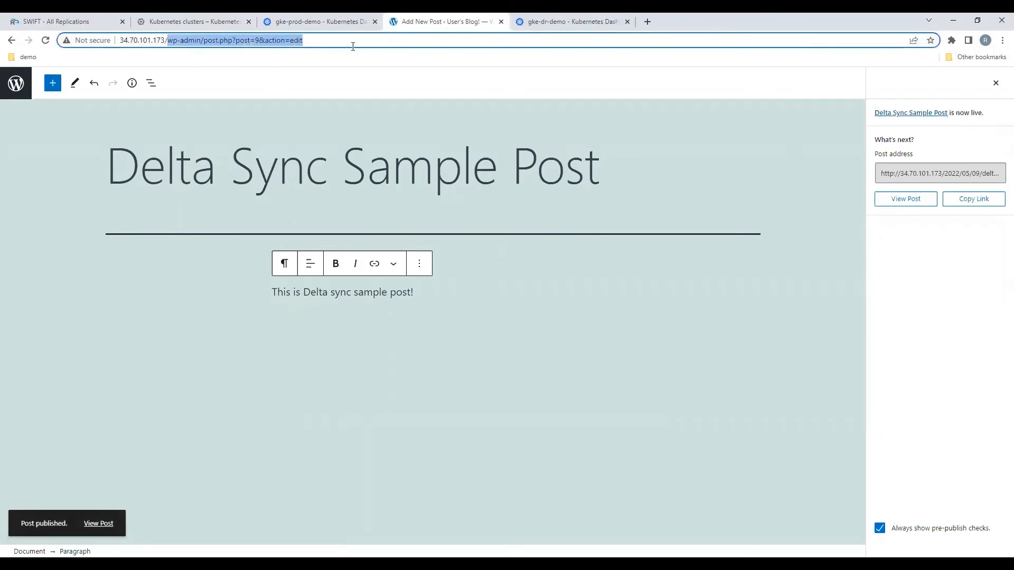
key("BackSpace")
key("Return")
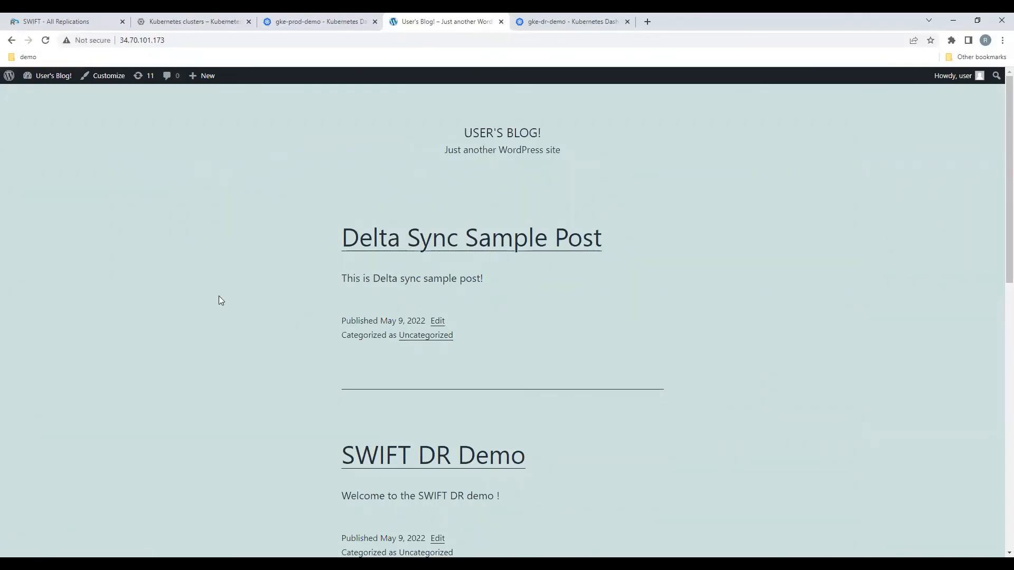
left_click(61, 16)
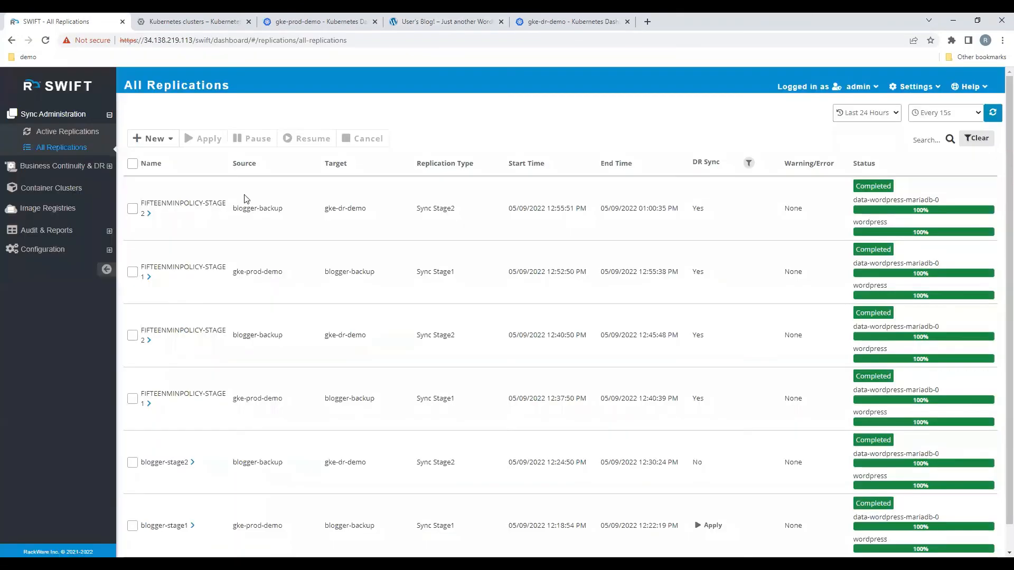
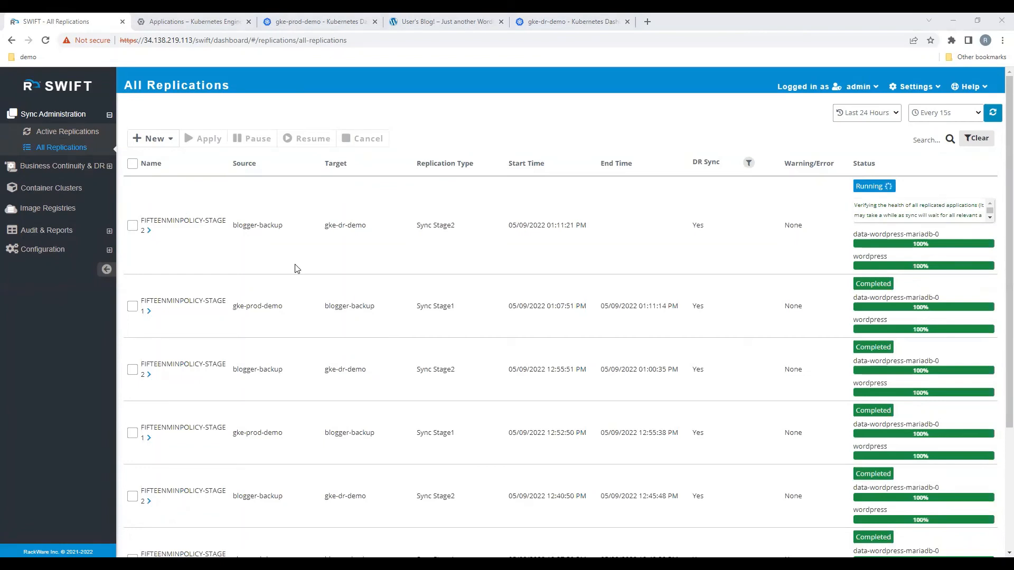
Step: Examine the blogger workloads in the gke-dr-demo Kubernetes dashboard, and open the replicated blog through the wordpress service's external endpoint on port 80
left_click(587, 17)
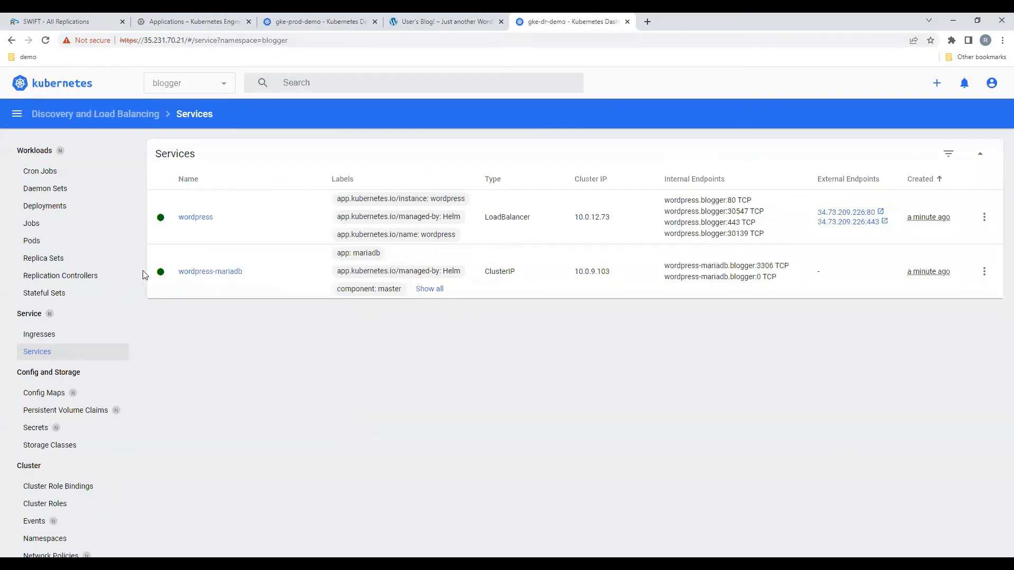
left_click(86, 148)
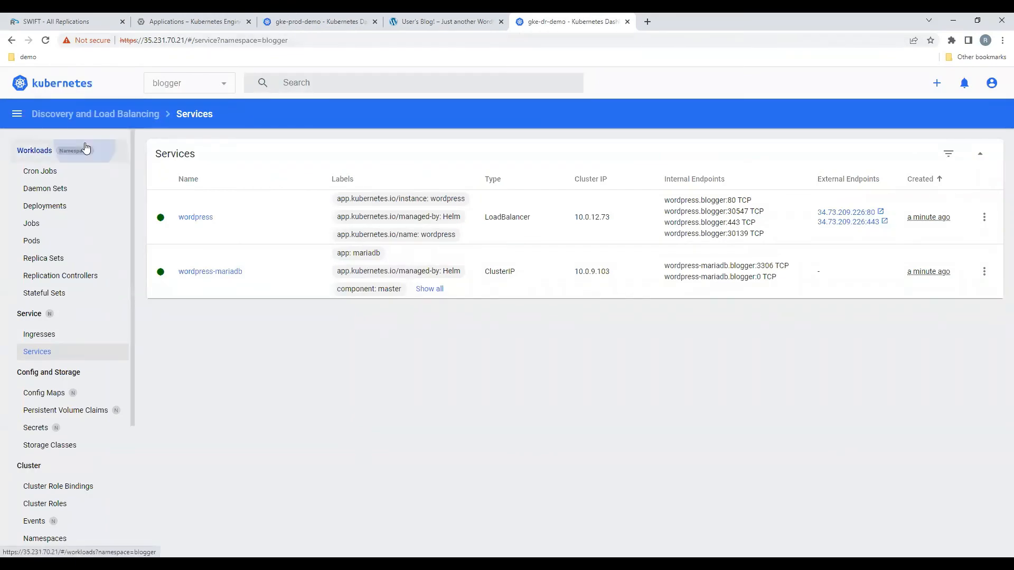
scroll(401, 369, "down", 5)
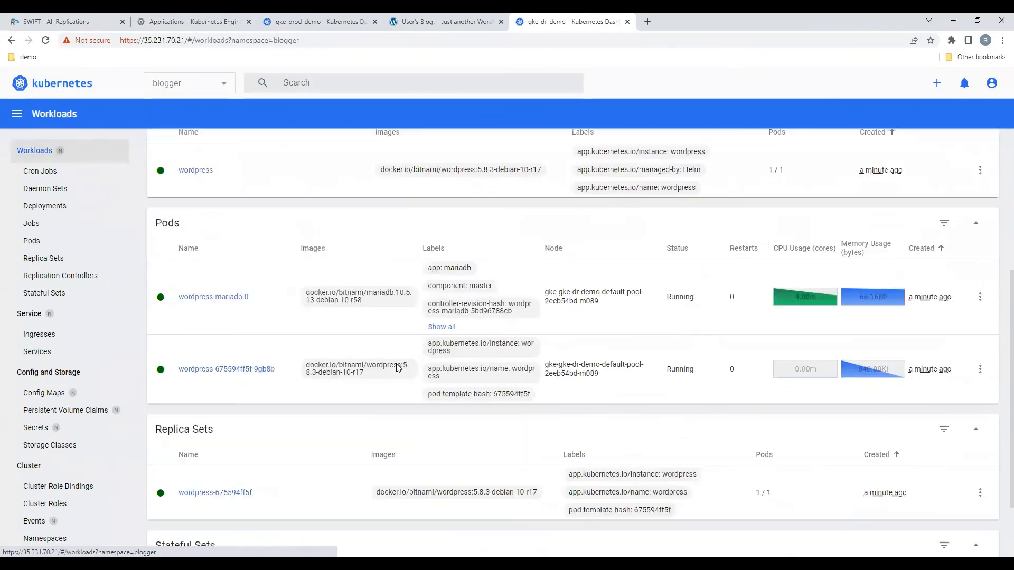
scroll(398, 368, "down", 2)
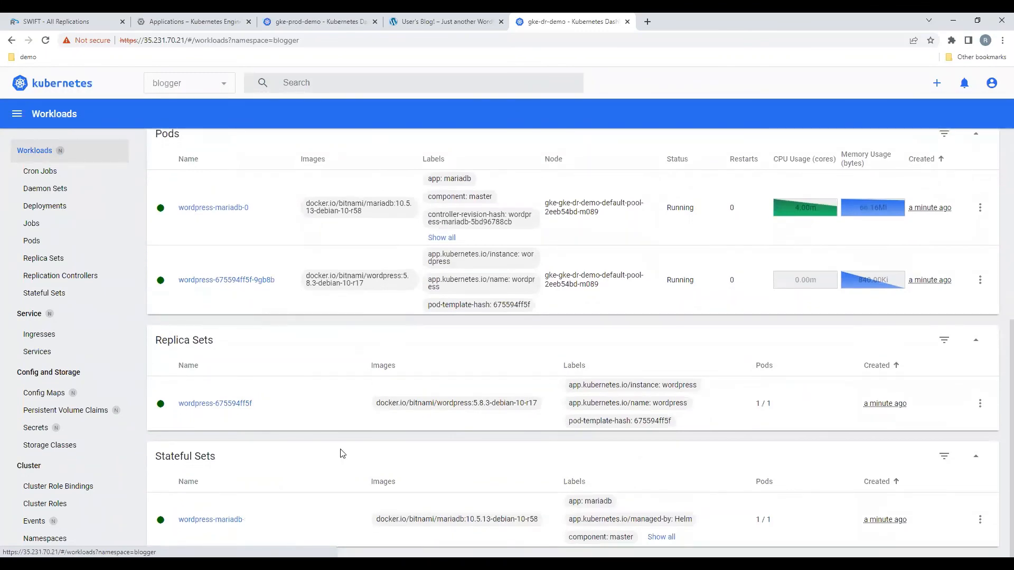
scroll(333, 459, "up", 7)
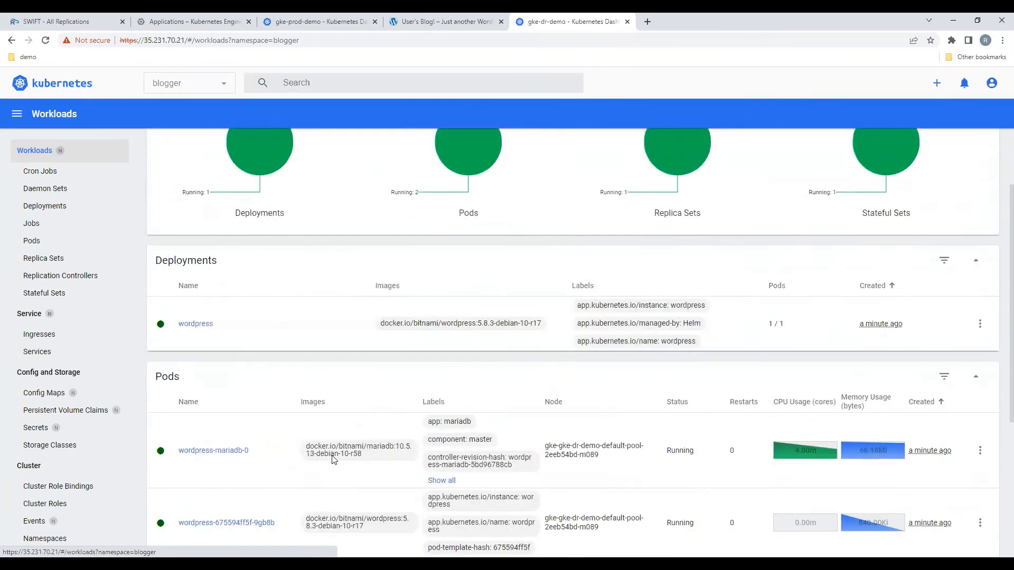
scroll(274, 411, "down", 2)
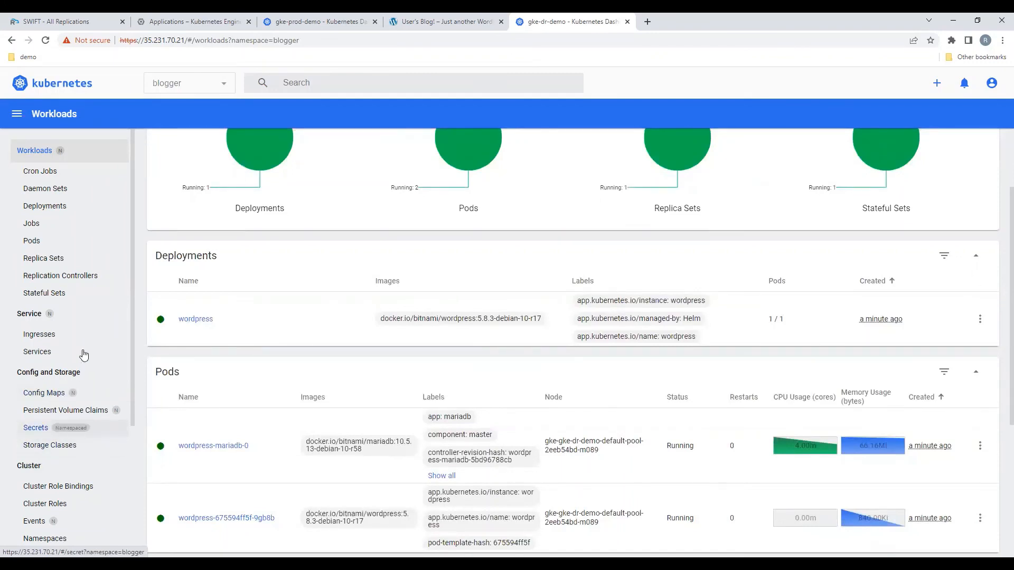
left_click(84, 354)
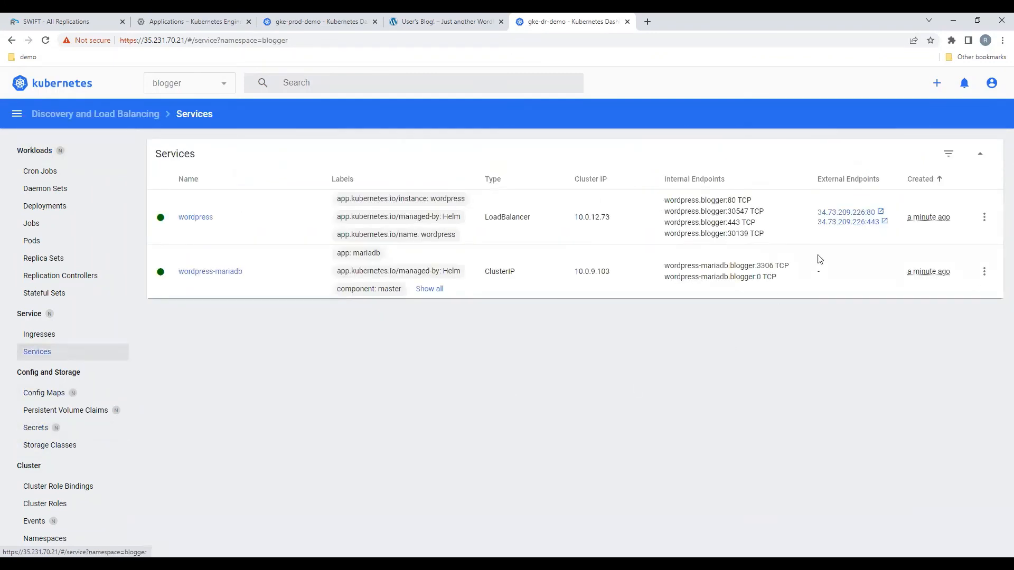
left_click(862, 213)
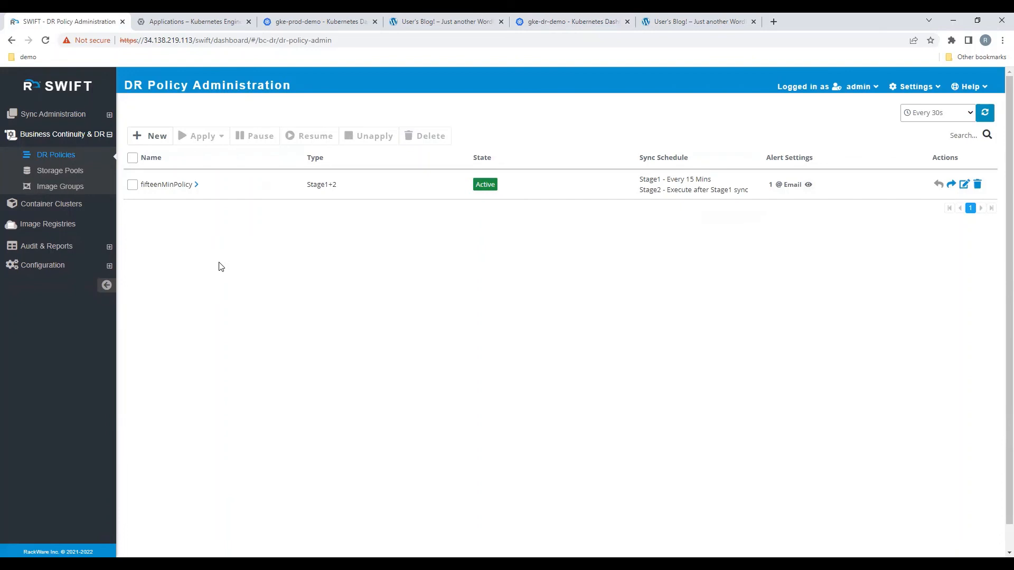
Step: Pause the DR policy fifteenMinPolicy in SWIFT for all of its DR operations
left_click(132, 186)
left_click(132, 185)
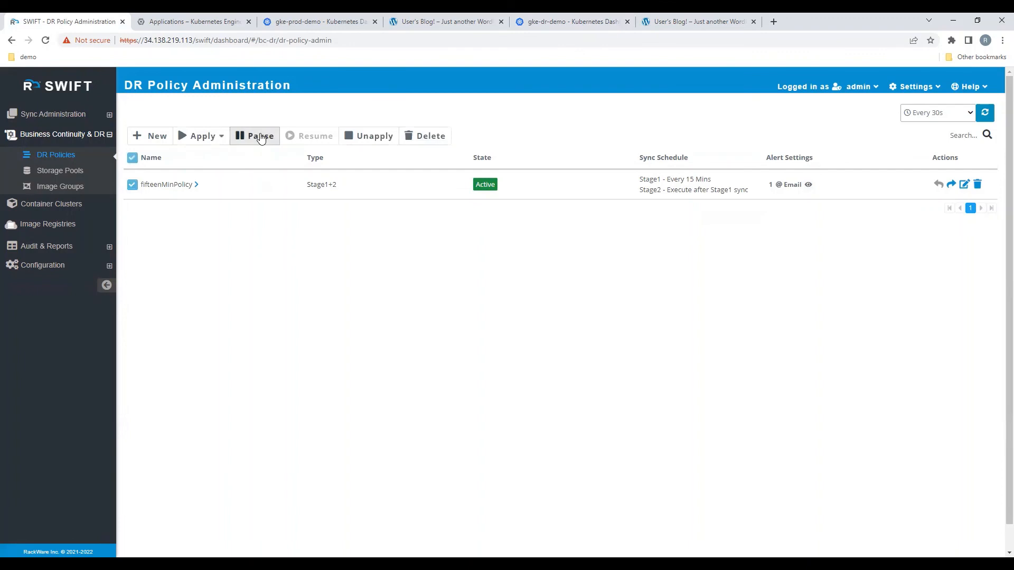
left_click(260, 137)
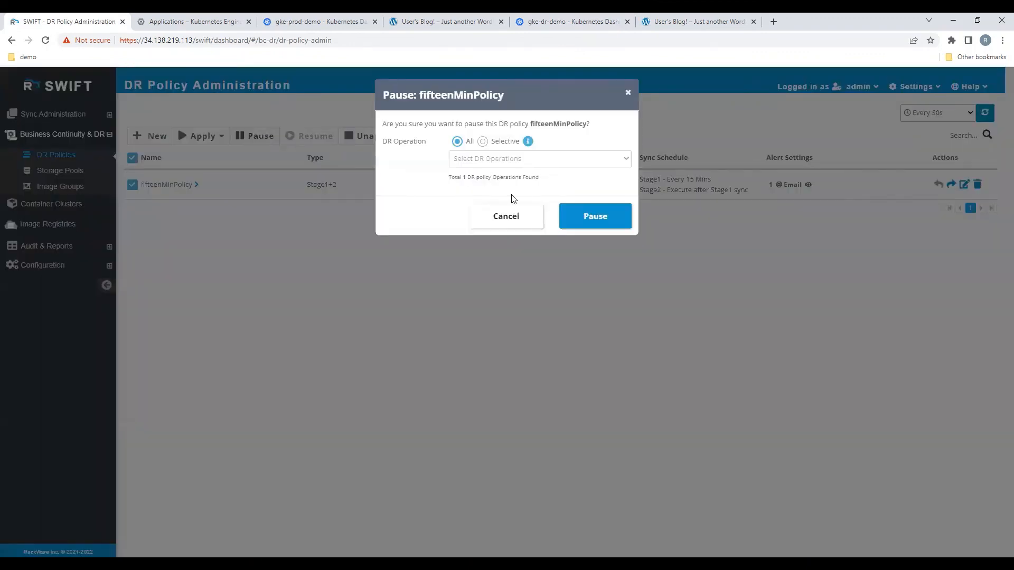
left_click(482, 142)
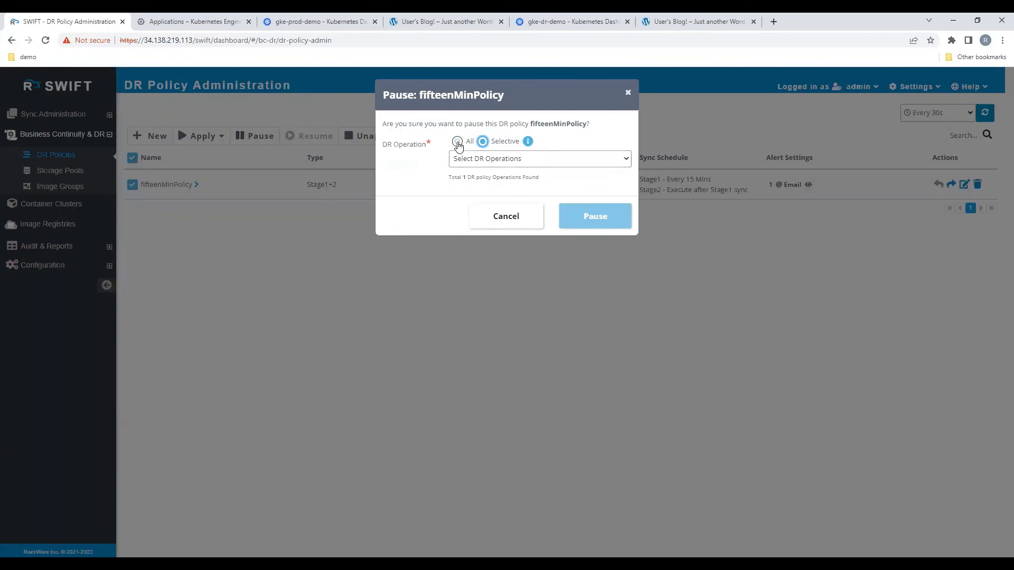
left_click(457, 142)
left_click(598, 221)
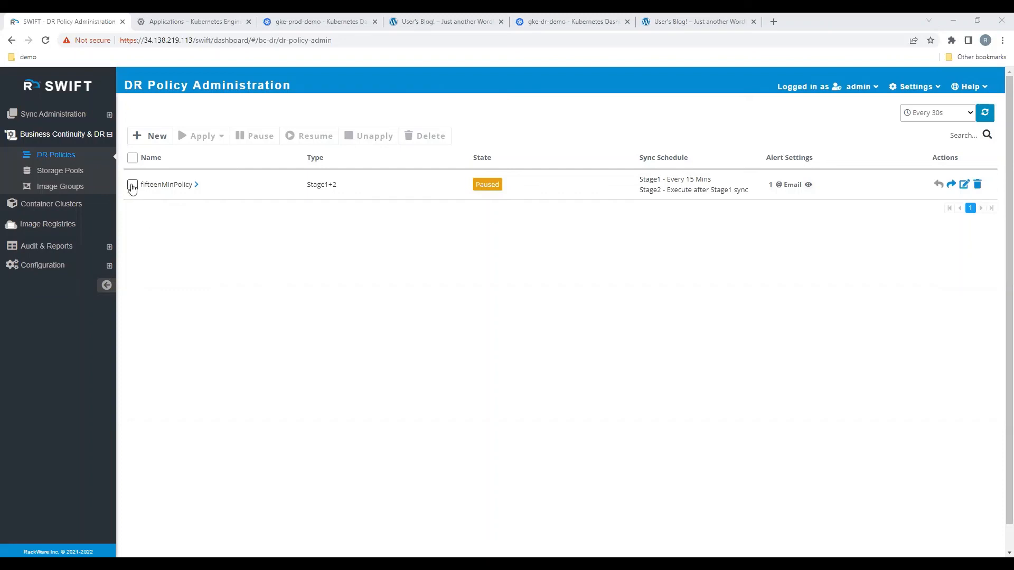
Step: Fail over fifteenMinPolicy for all DR operations, leaving Drill Mode and Force Stage2 Sync off
left_click(132, 186)
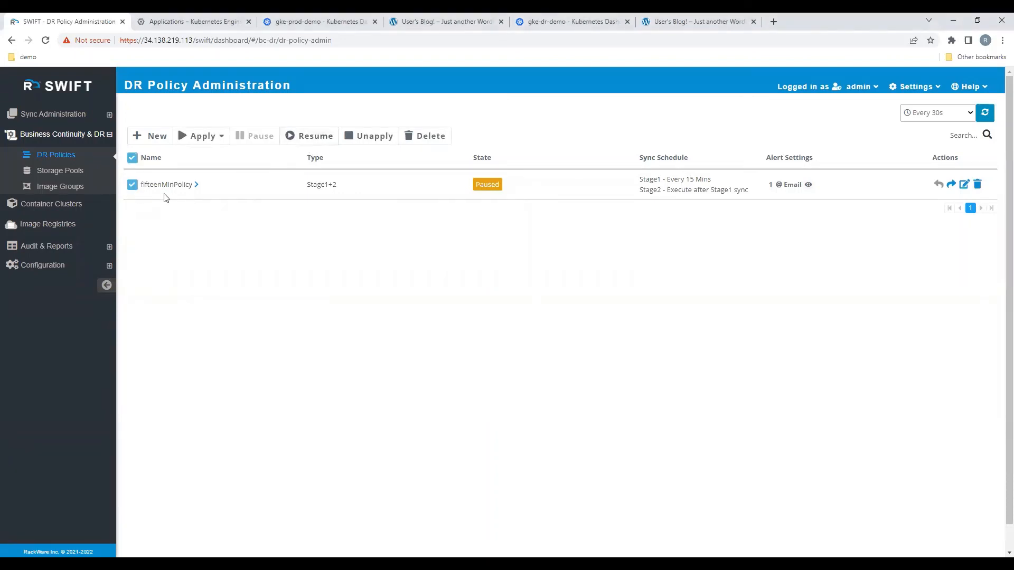
left_click(132, 188)
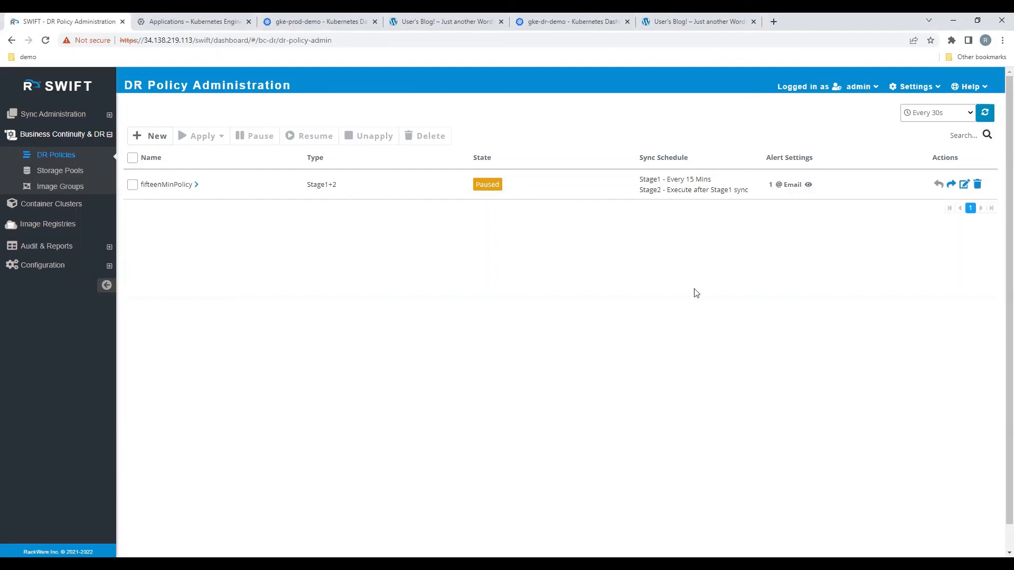
left_click(950, 185)
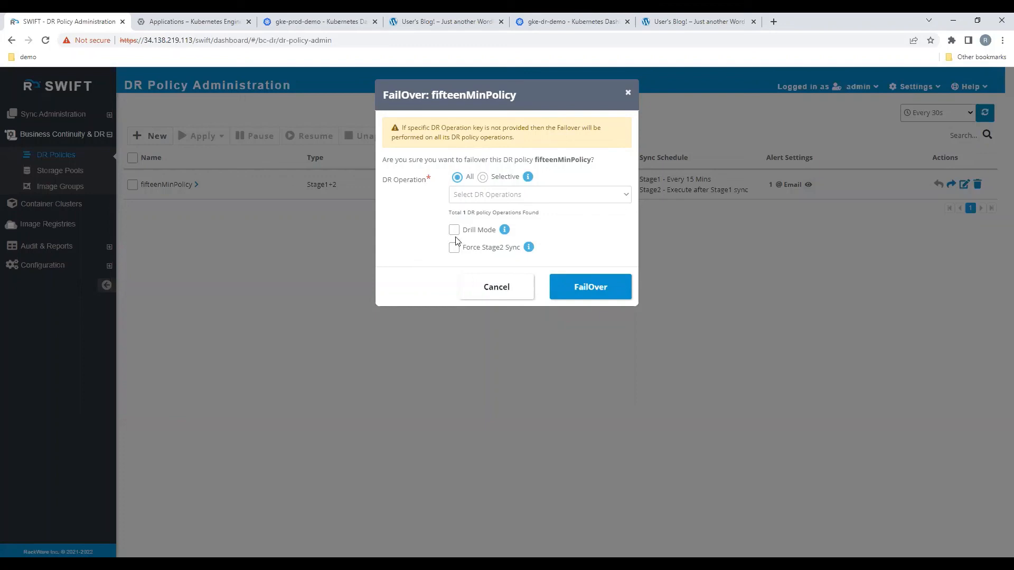
left_click(605, 290)
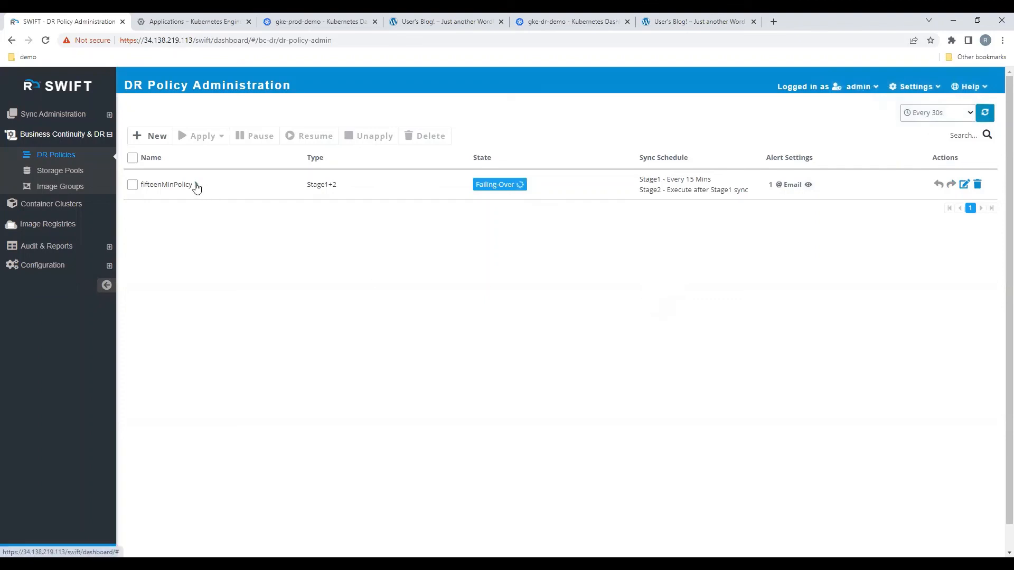
Step: Check the failover progress in fifteenMinPolicy's DR policy operations and in the list of active replications
left_click(199, 189)
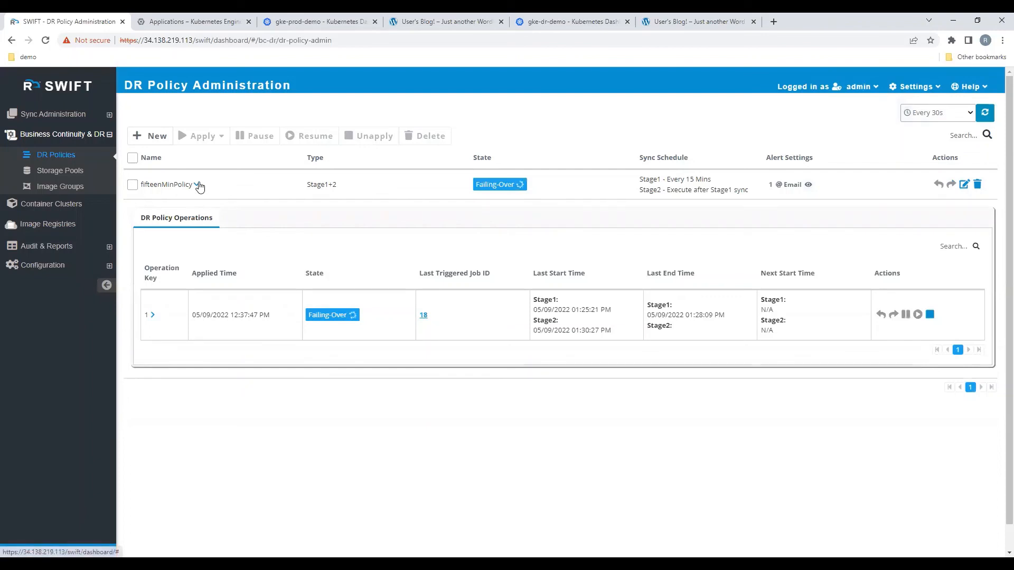
left_click(198, 186)
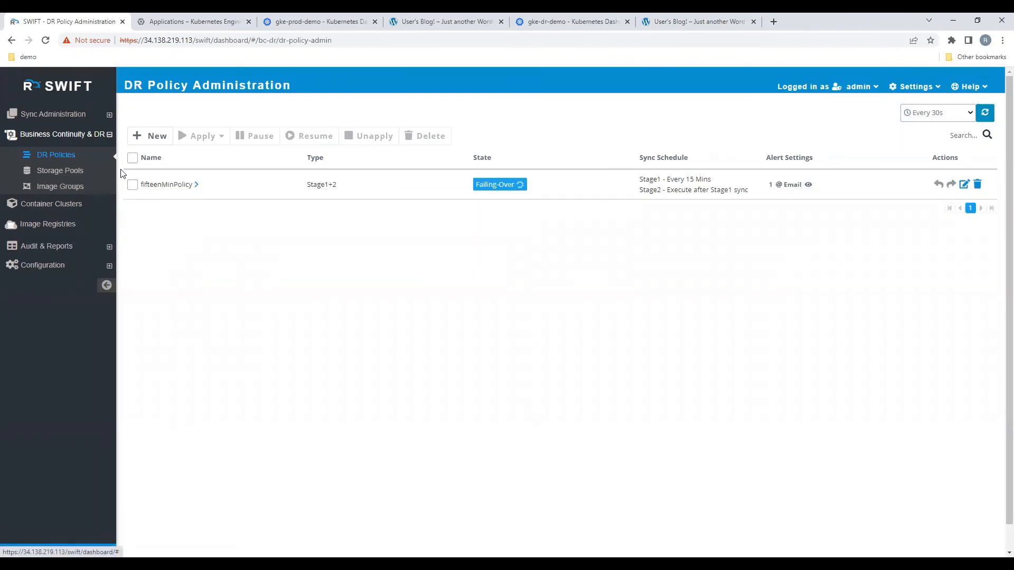
left_click(103, 119)
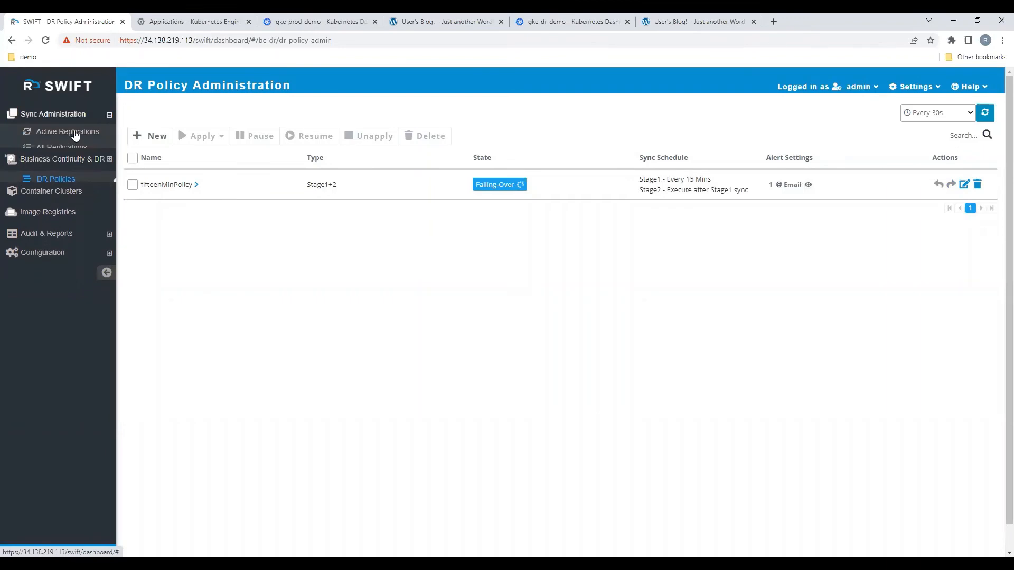
left_click(74, 133)
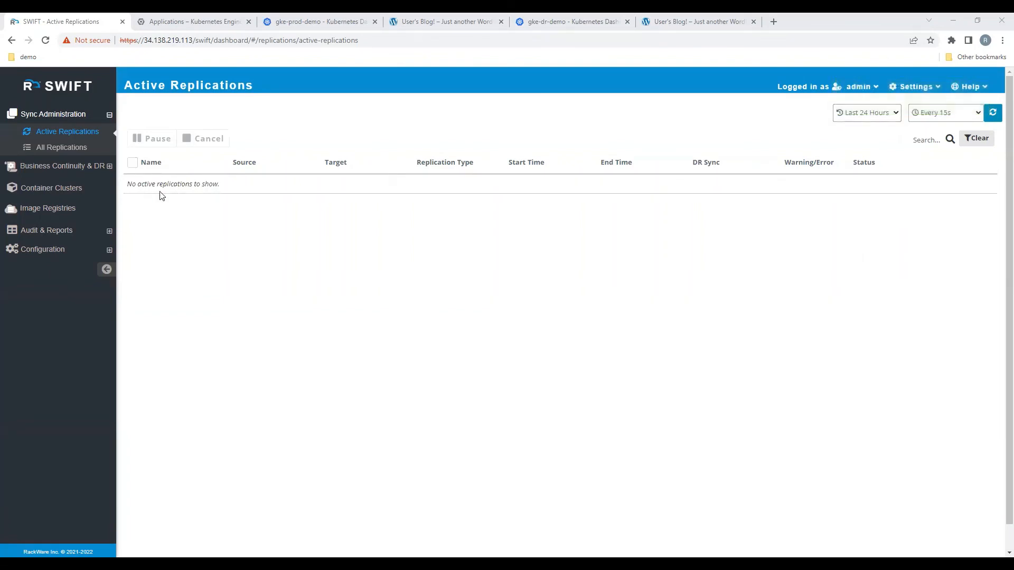
Step: Return to the DR policies and review the summary and the Stage1 and Stage2 event history of fifteenMinPolicy's operation 1
left_click(71, 167)
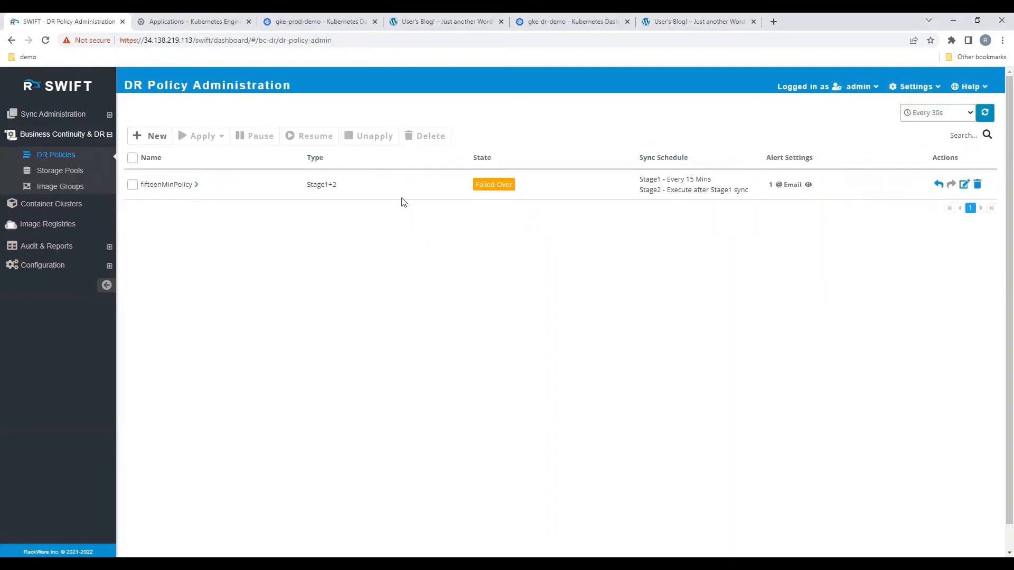
left_click(197, 184)
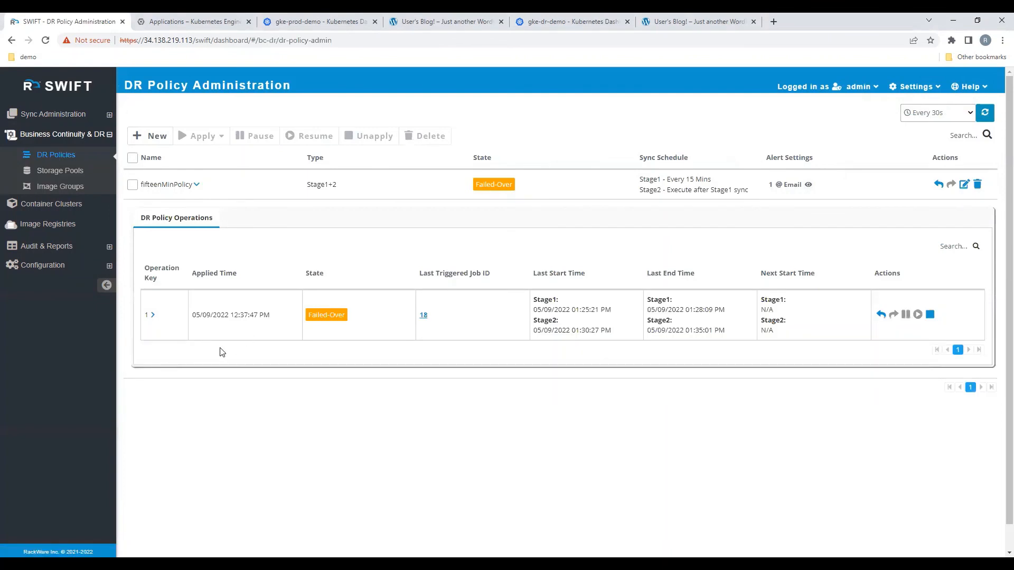
left_click(152, 315)
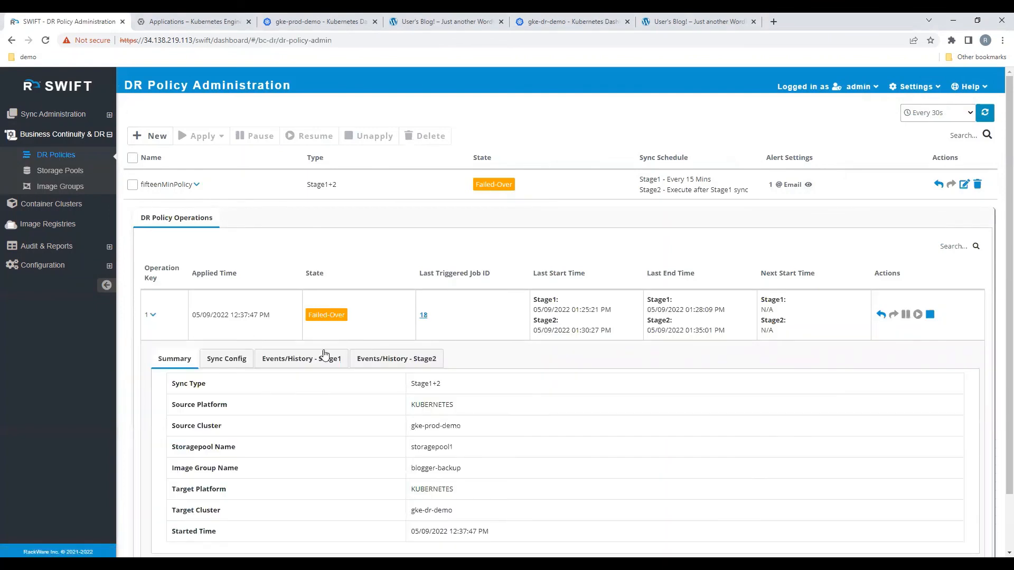
left_click(328, 357)
left_click(396, 363)
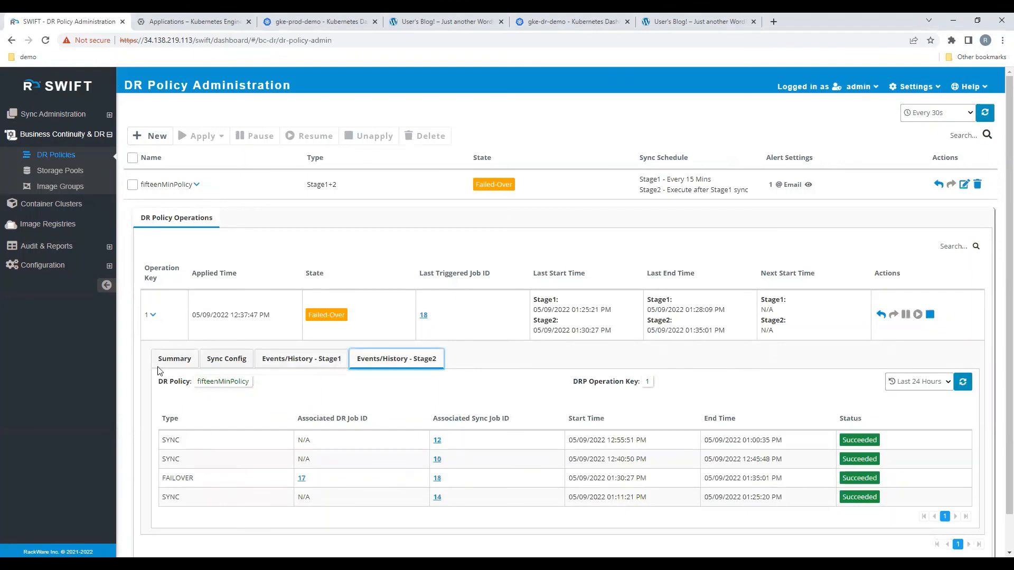
left_click(197, 185)
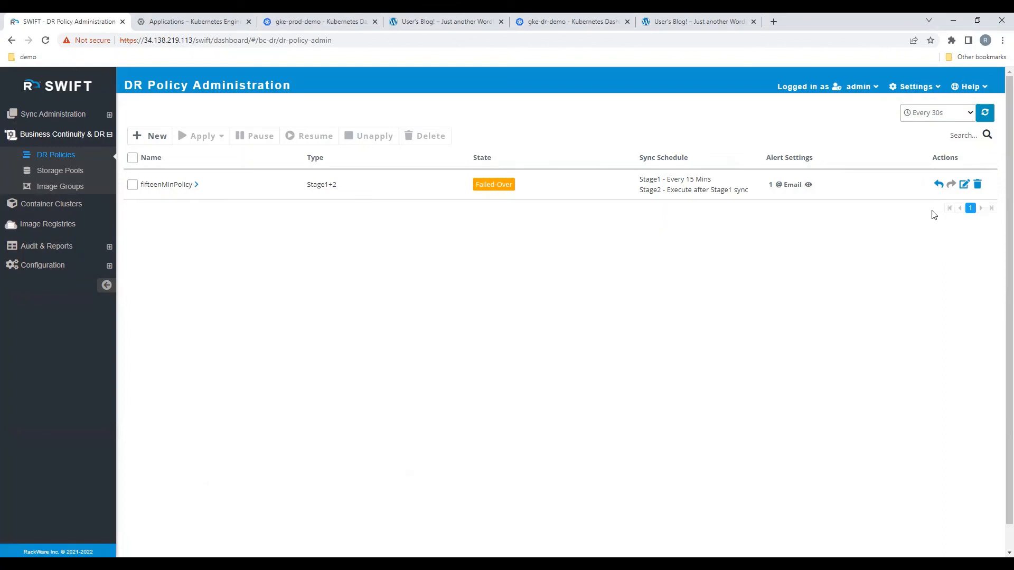
Step: Fall back fifteenMinPolicy for all DR operations with No Reverse Sync enabled
left_click(938, 184)
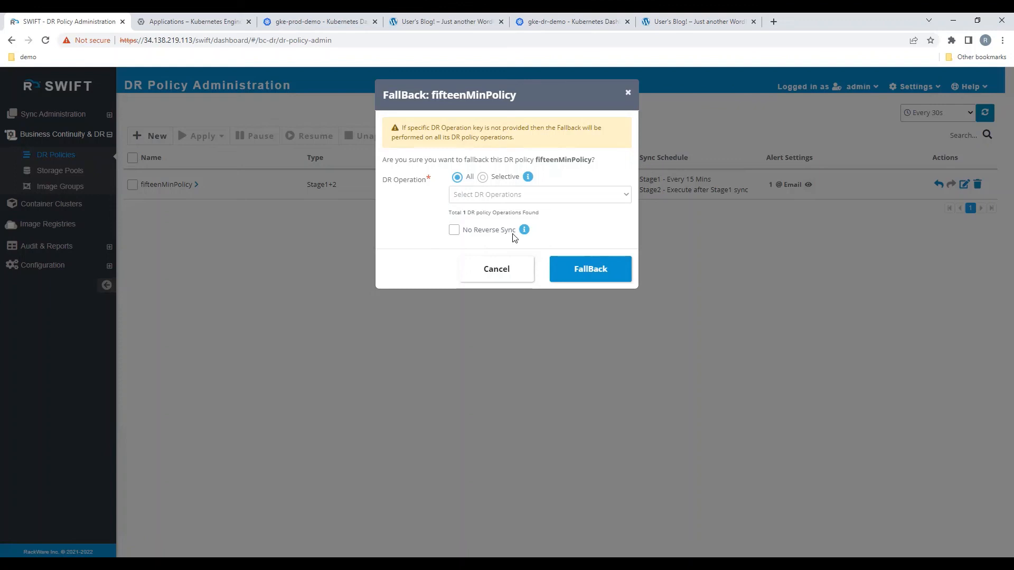
left_click(454, 231)
left_click(594, 271)
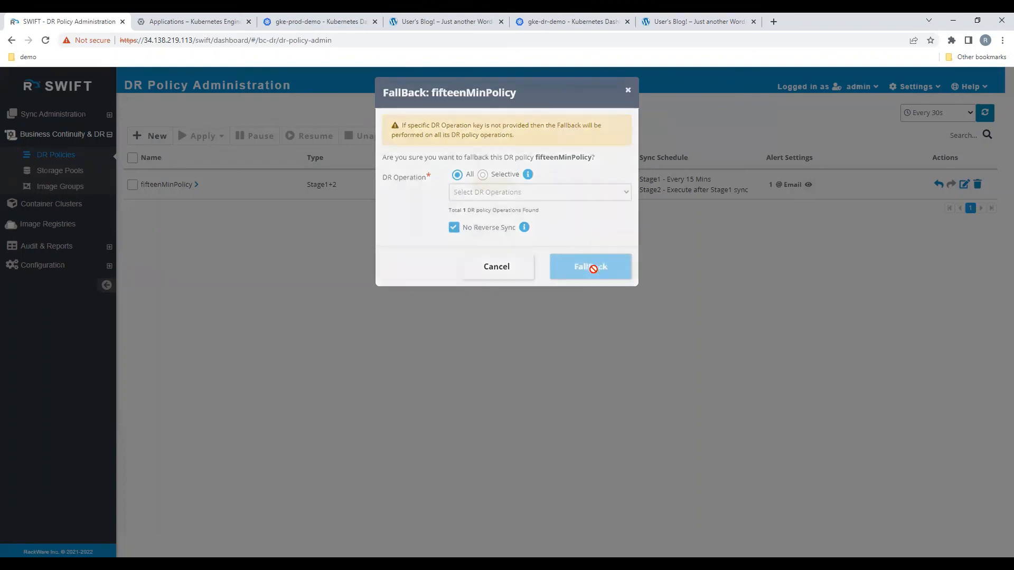